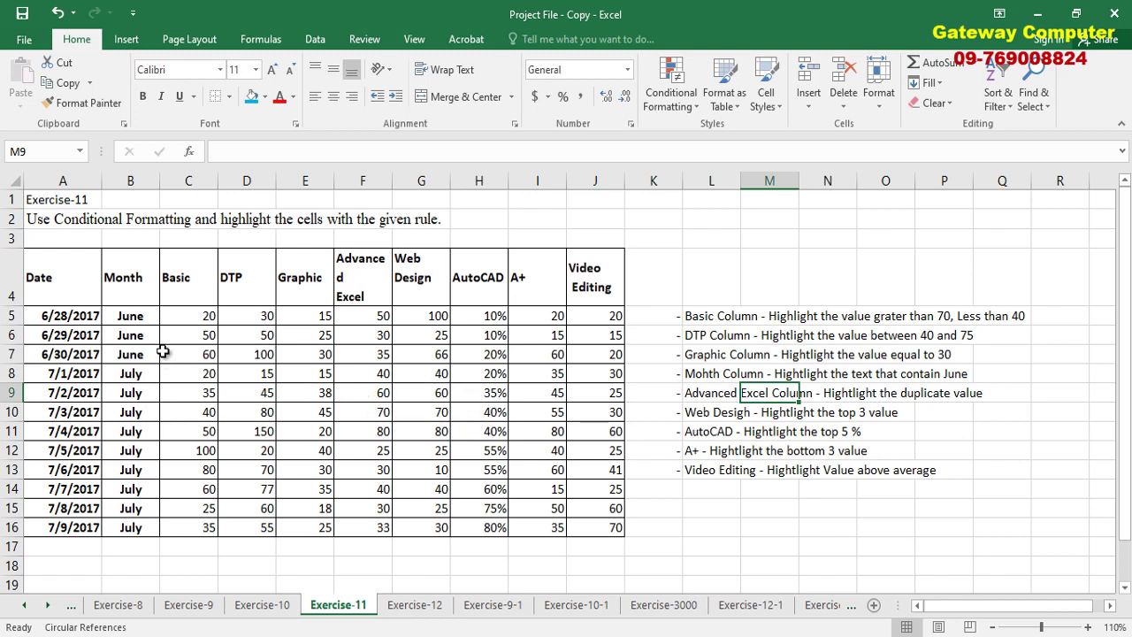
pyautogui.moveTo(134, 314); pyautogui.dragTo(588, 526)
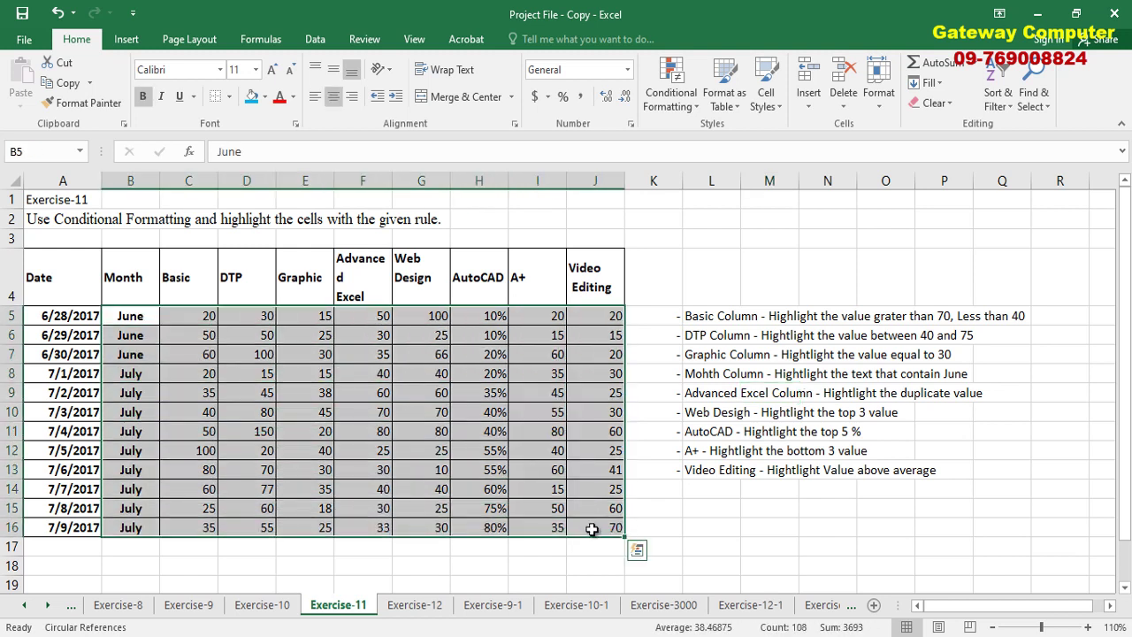
pyautogui.click(592, 529)
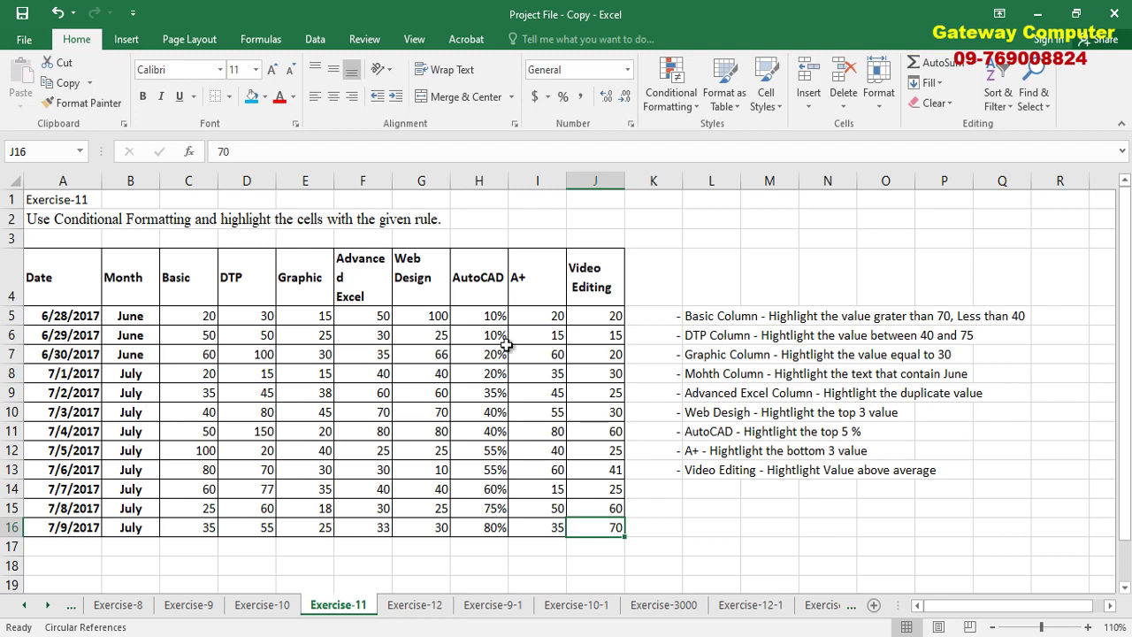
pyautogui.click(713, 320)
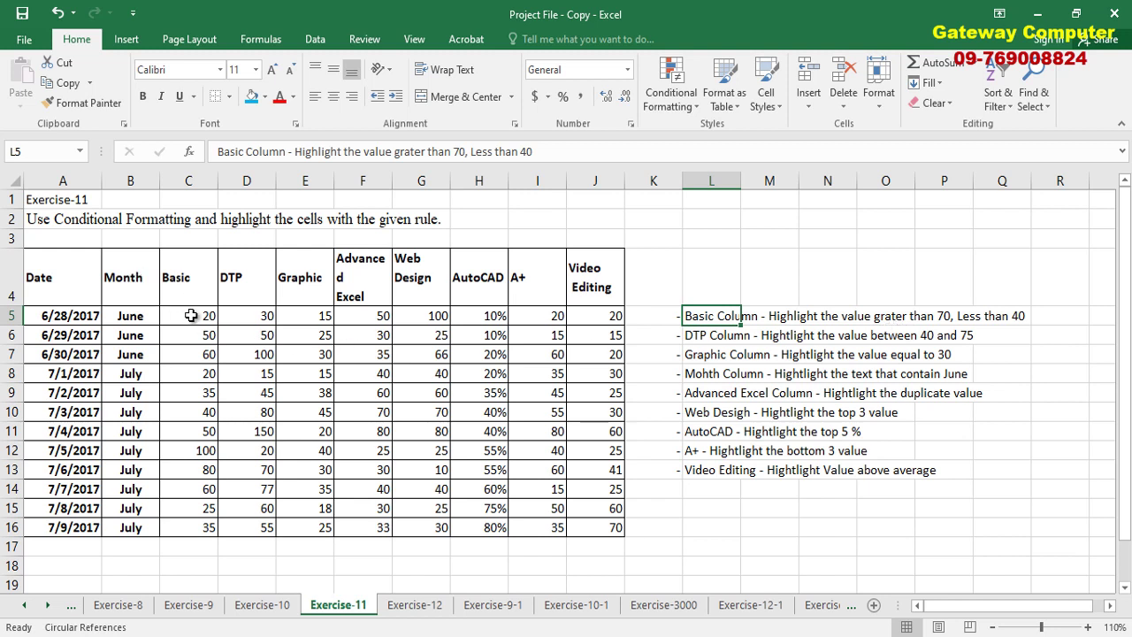
# Step: Select the Basic column's values in C5:C16
pyautogui.moveTo(201, 316); pyautogui.dragTo(199, 525)
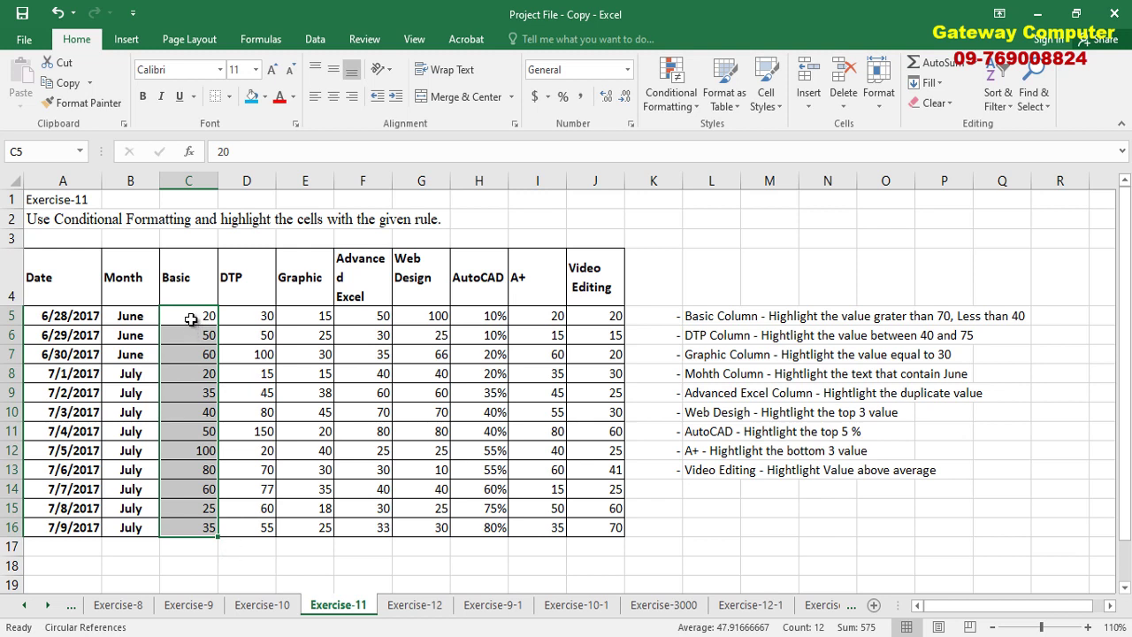
pyautogui.click(191, 318)
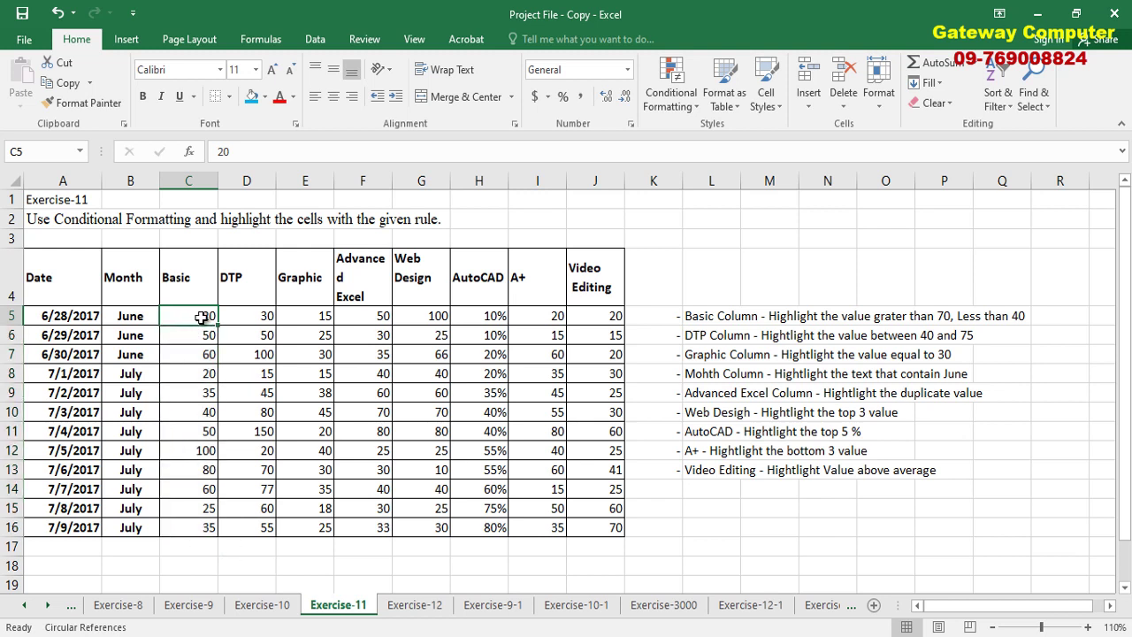
pyautogui.moveTo(201, 317); pyautogui.dragTo(197, 531)
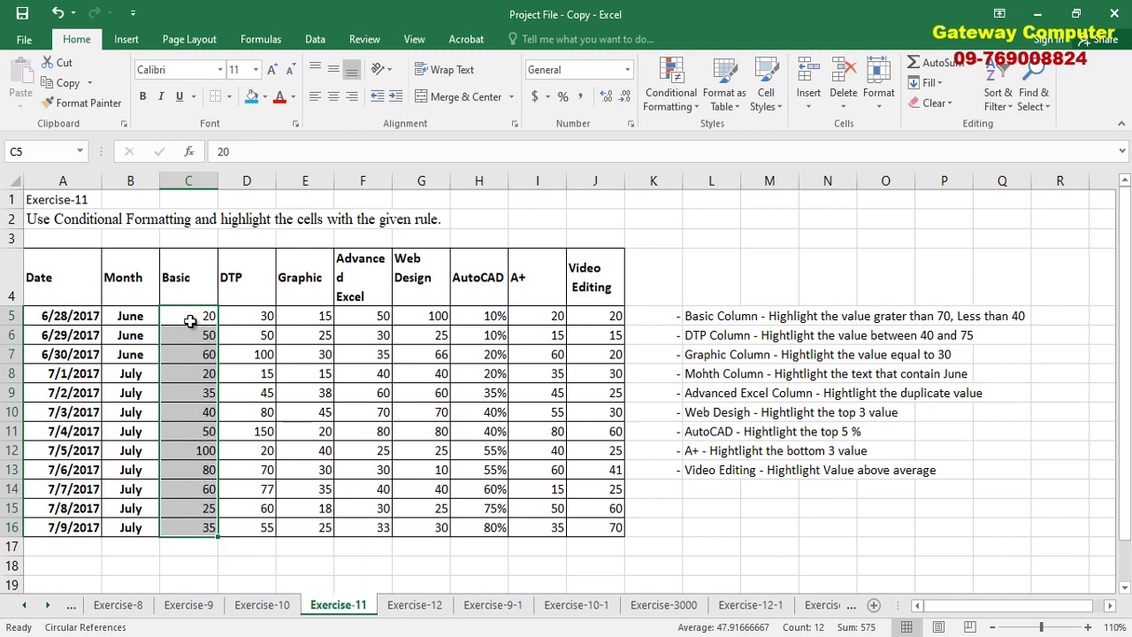
pyautogui.moveTo(193, 315); pyautogui.dragTo(207, 526)
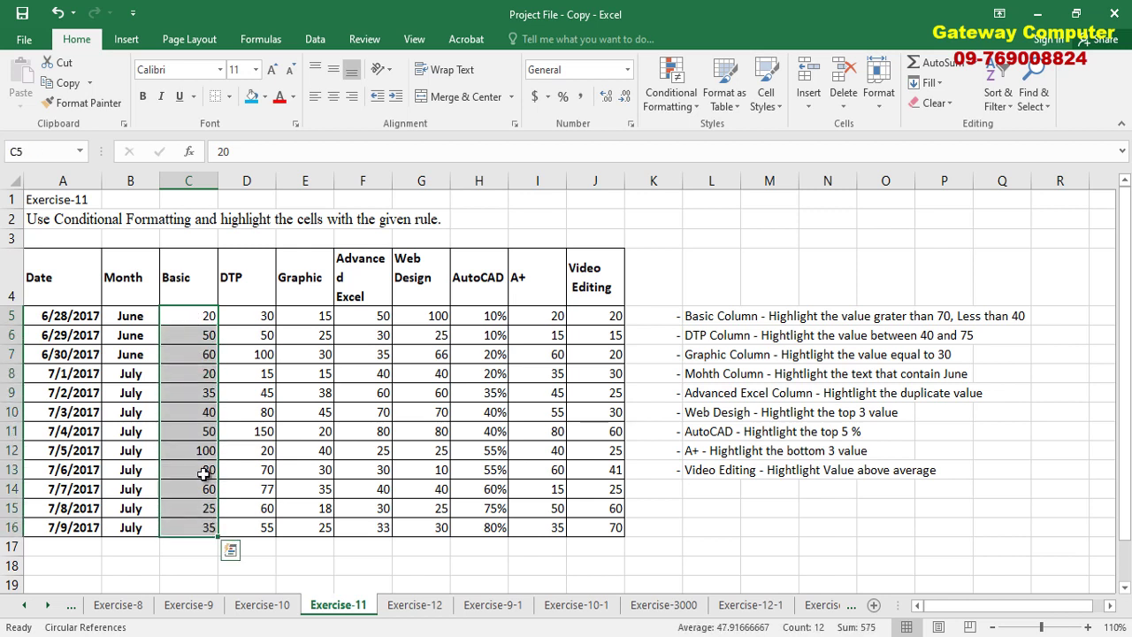
pyautogui.click(194, 315)
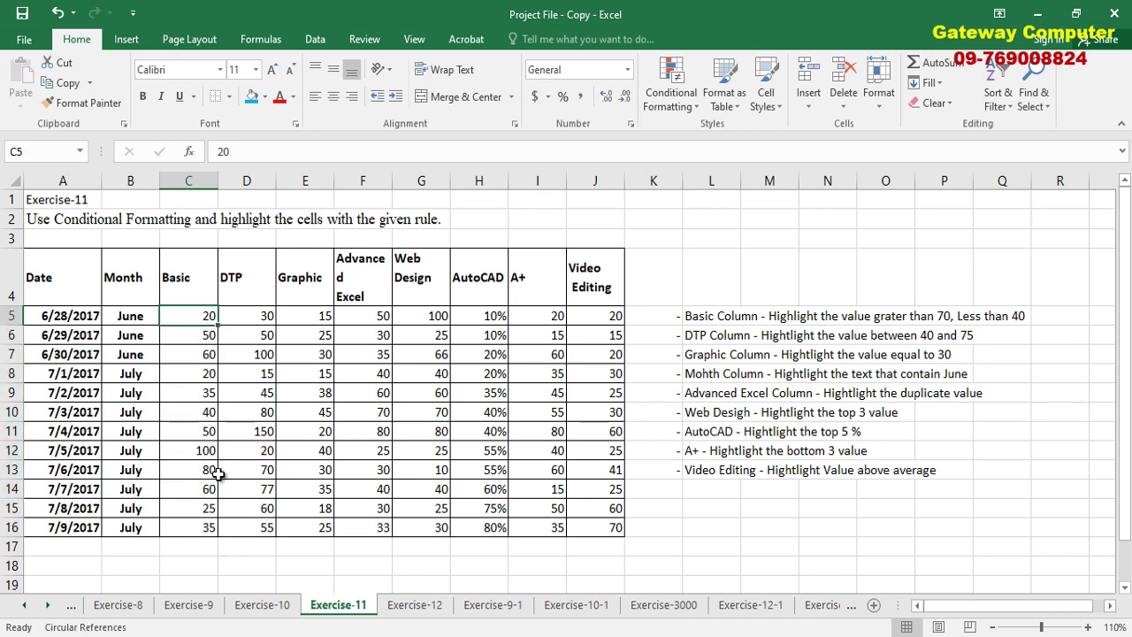
pyautogui.keyDown('shift'); pyautogui.click(204, 529); pyautogui.keyUp('shift')
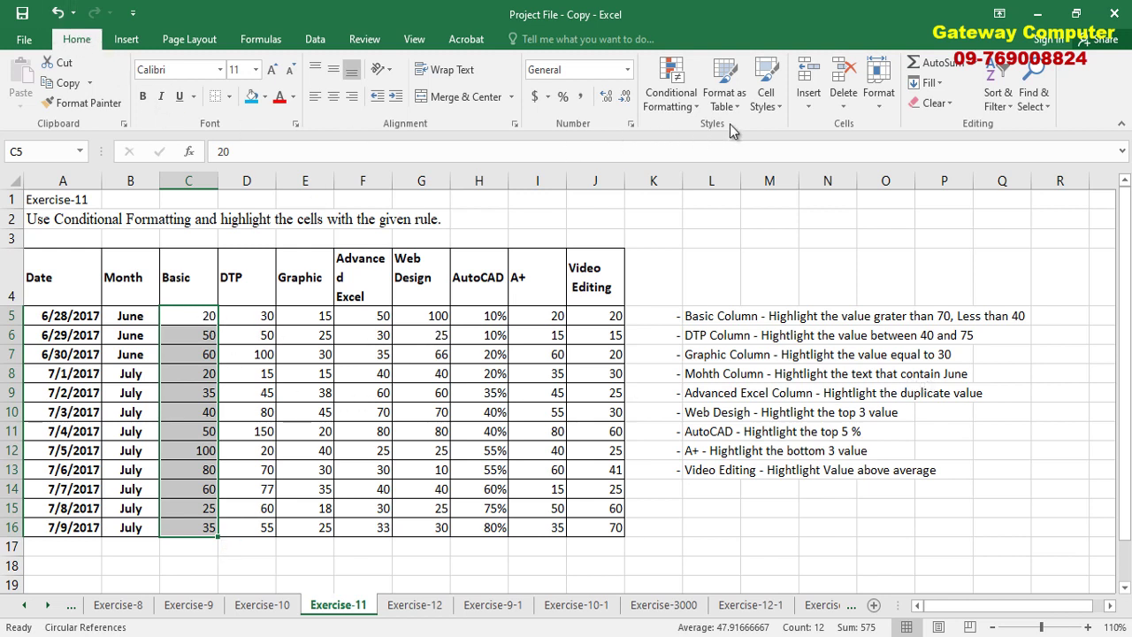
pyautogui.click(683, 98)
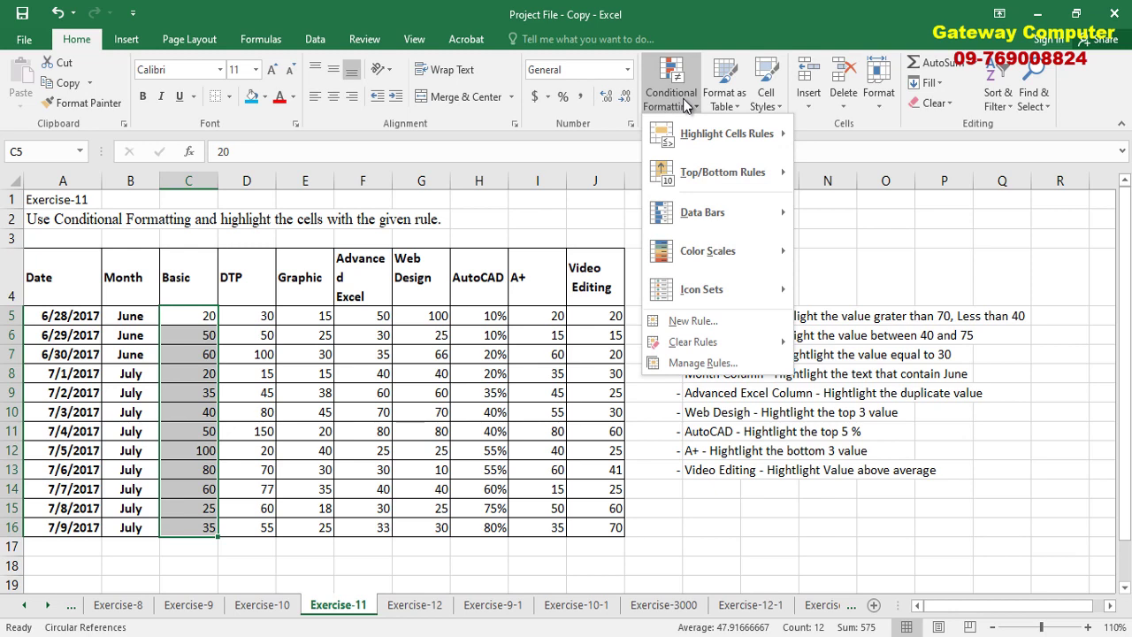
pyautogui.moveTo(695, 142)
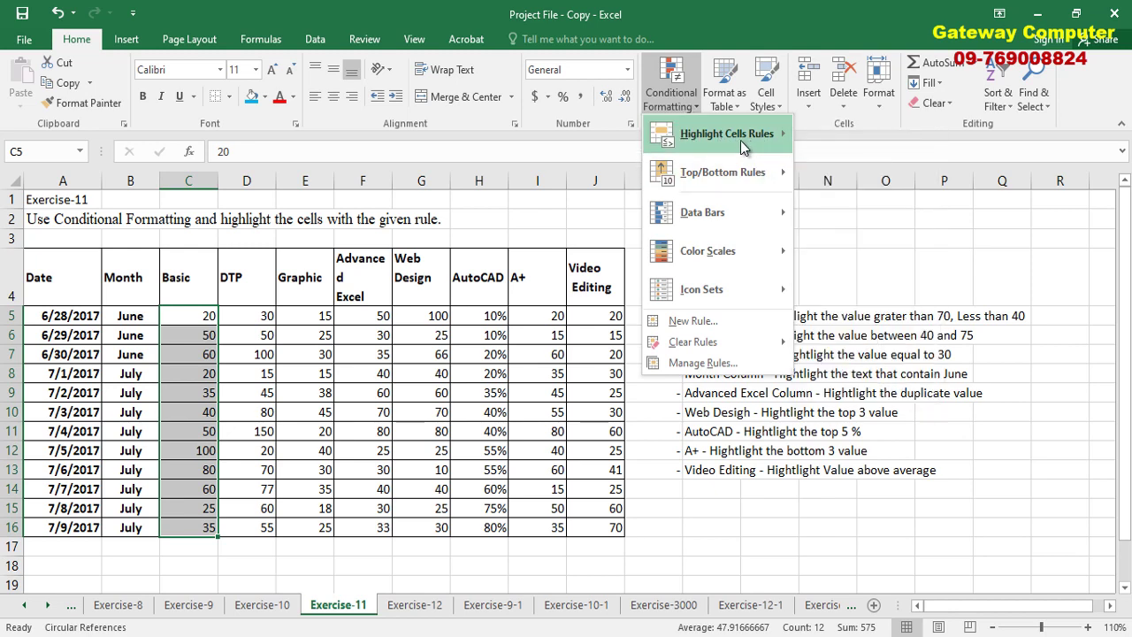
pyautogui.moveTo(764, 145)
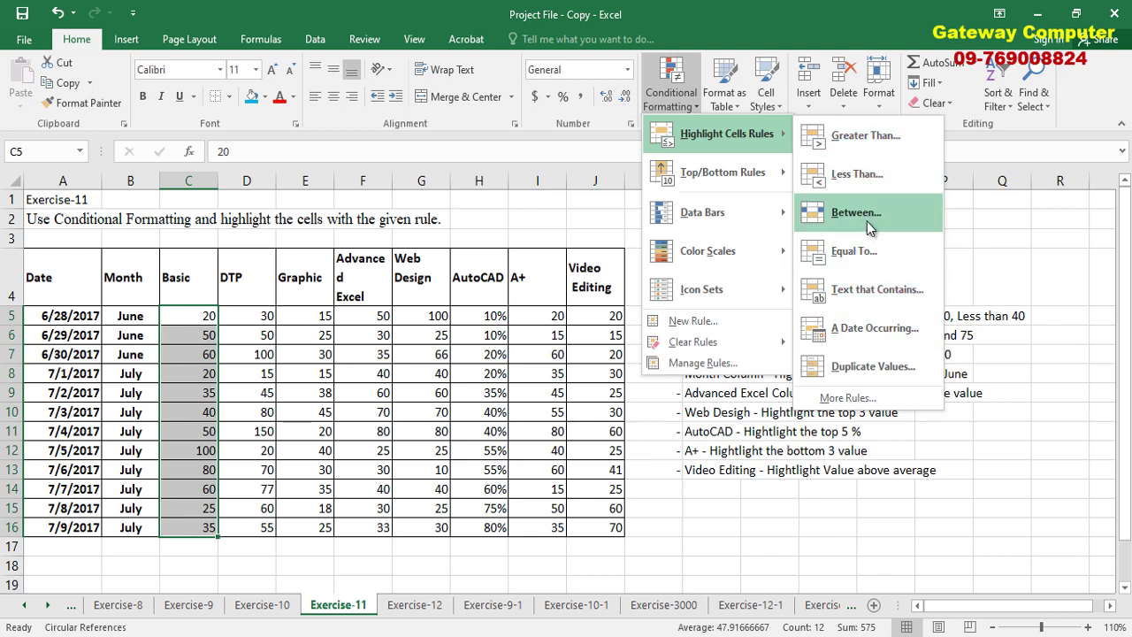
pyautogui.click(1021, 361)
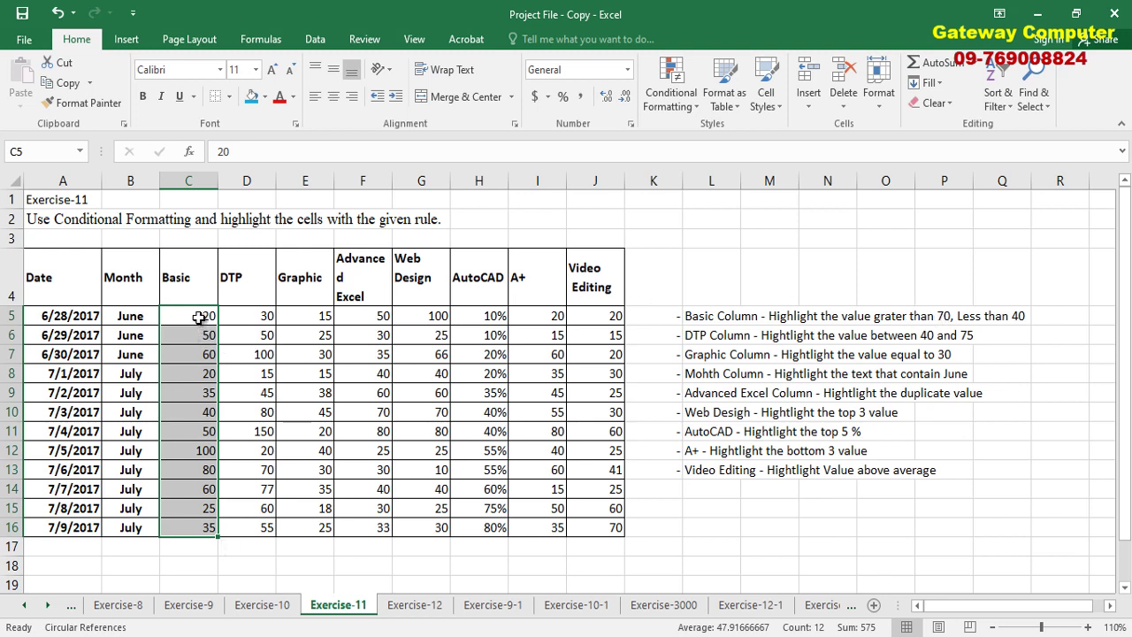
# Step: Add a Greater Than conditional formatting rule to the Basic values, using 70 and Green Fill with Dark Green Text
pyautogui.click(680, 101)
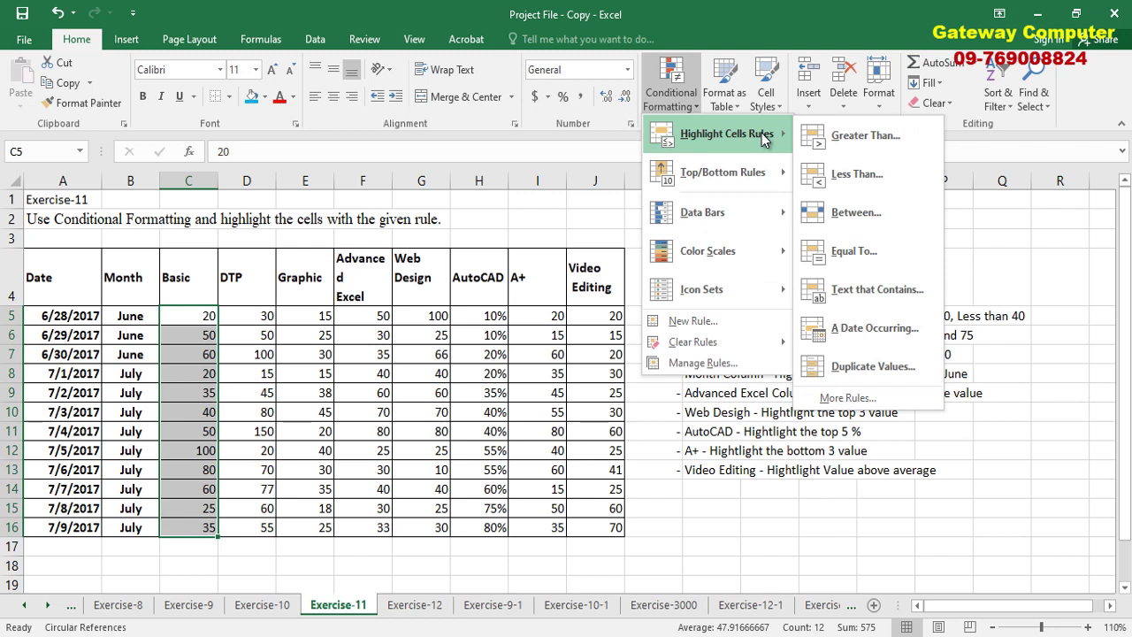
pyautogui.click(856, 138)
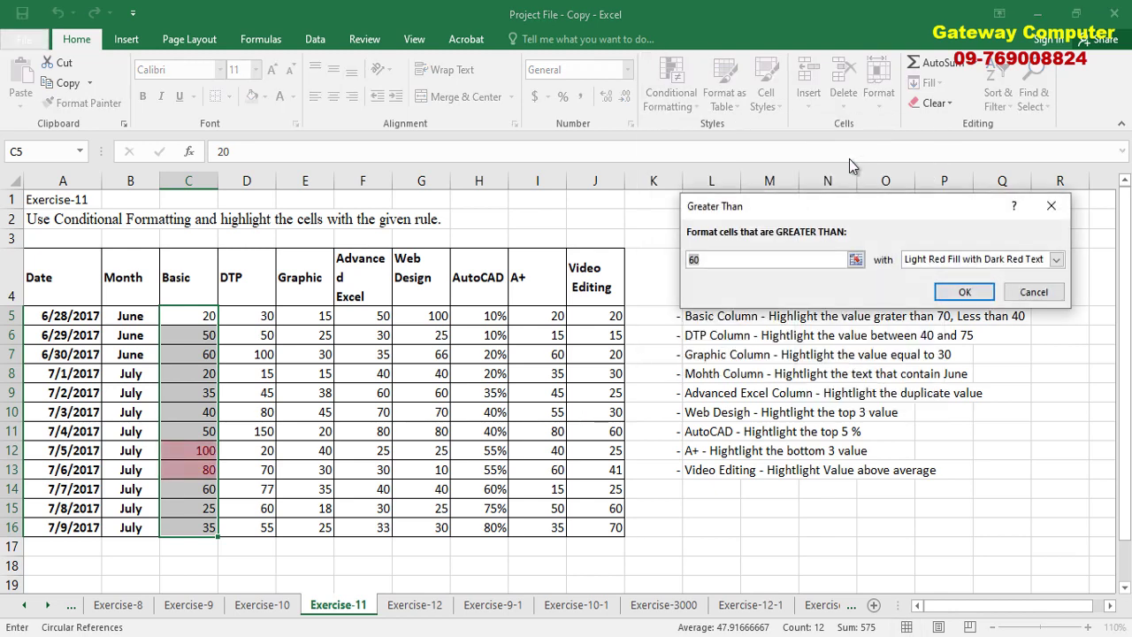
pyautogui.moveTo(799, 208); pyautogui.dragTo(738, 165)
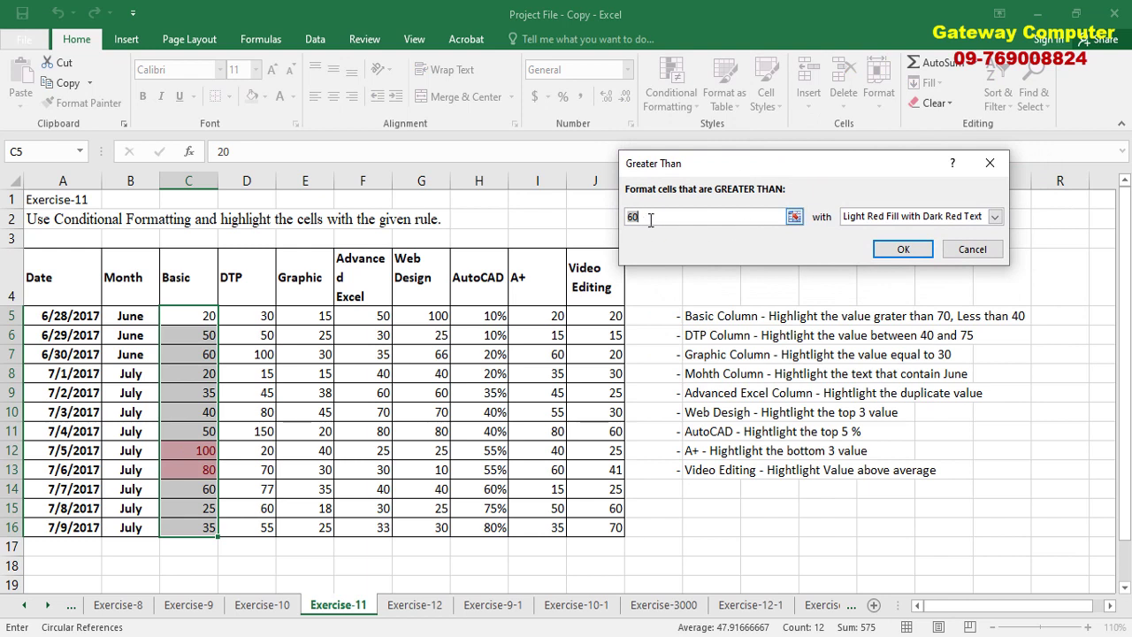
pyautogui.write('70')
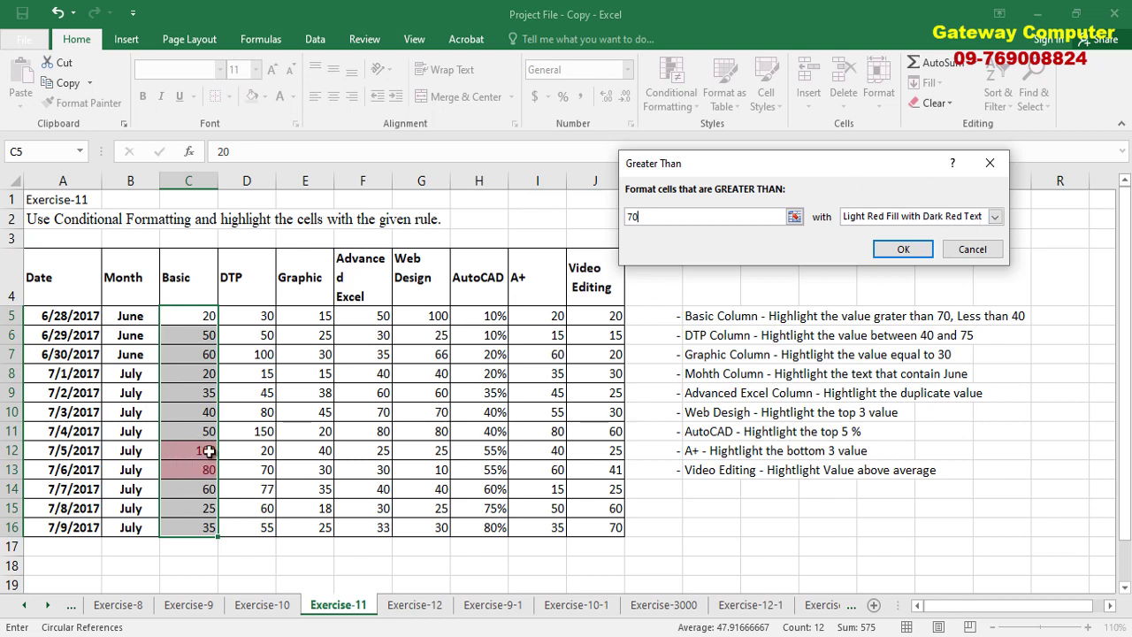
pyautogui.click(995, 217)
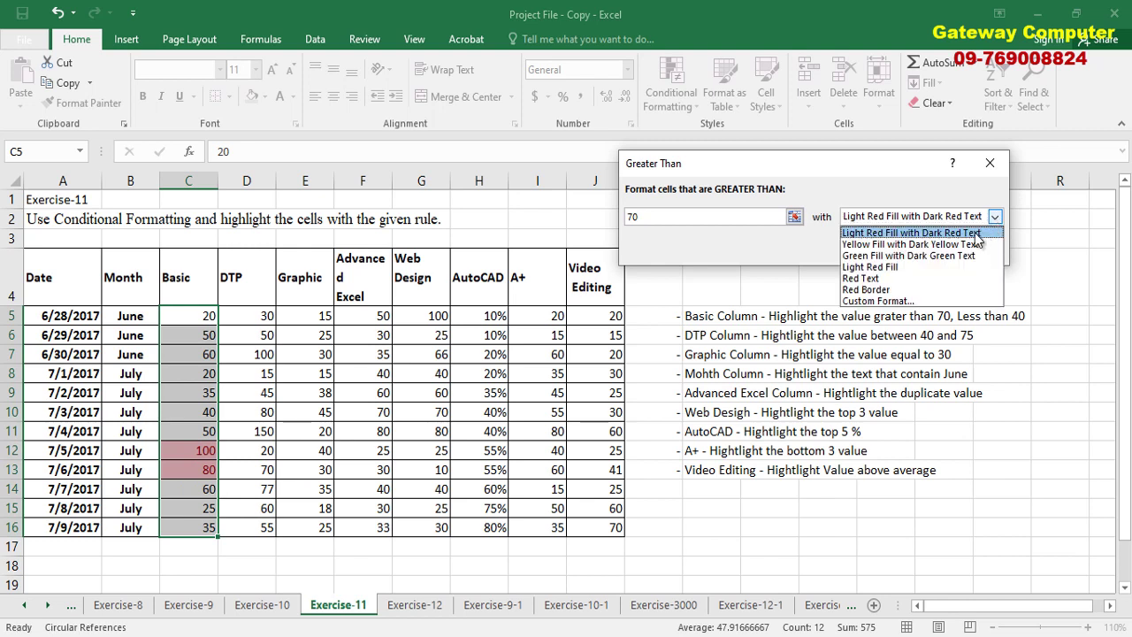
pyautogui.click(929, 244)
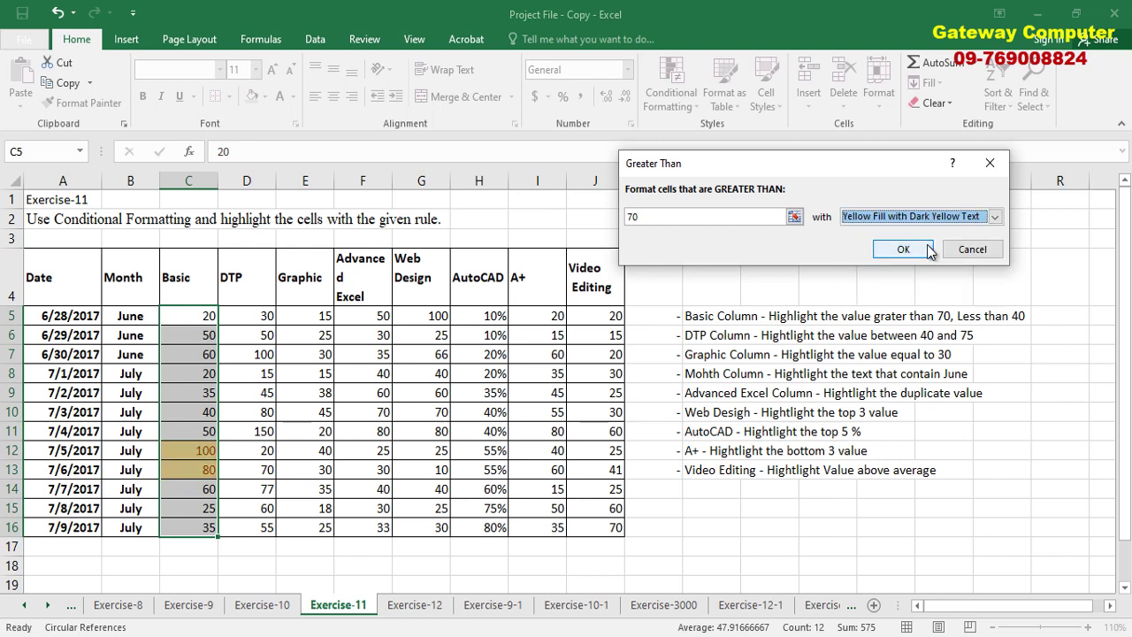
pyautogui.click(995, 217)
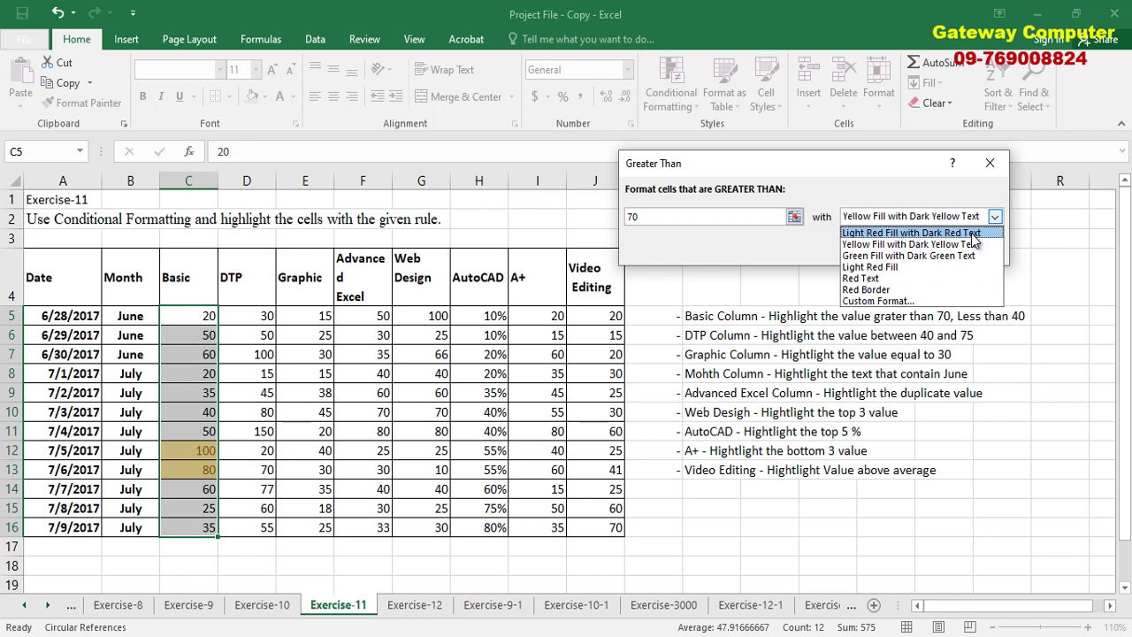
pyautogui.click(895, 256)
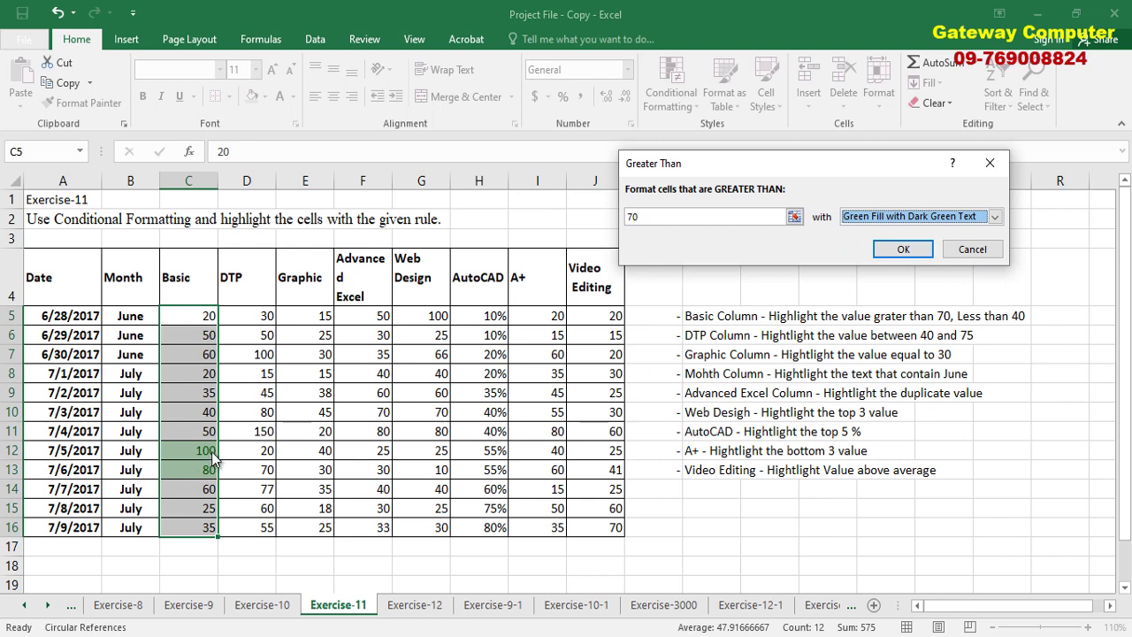
pyautogui.click(903, 251)
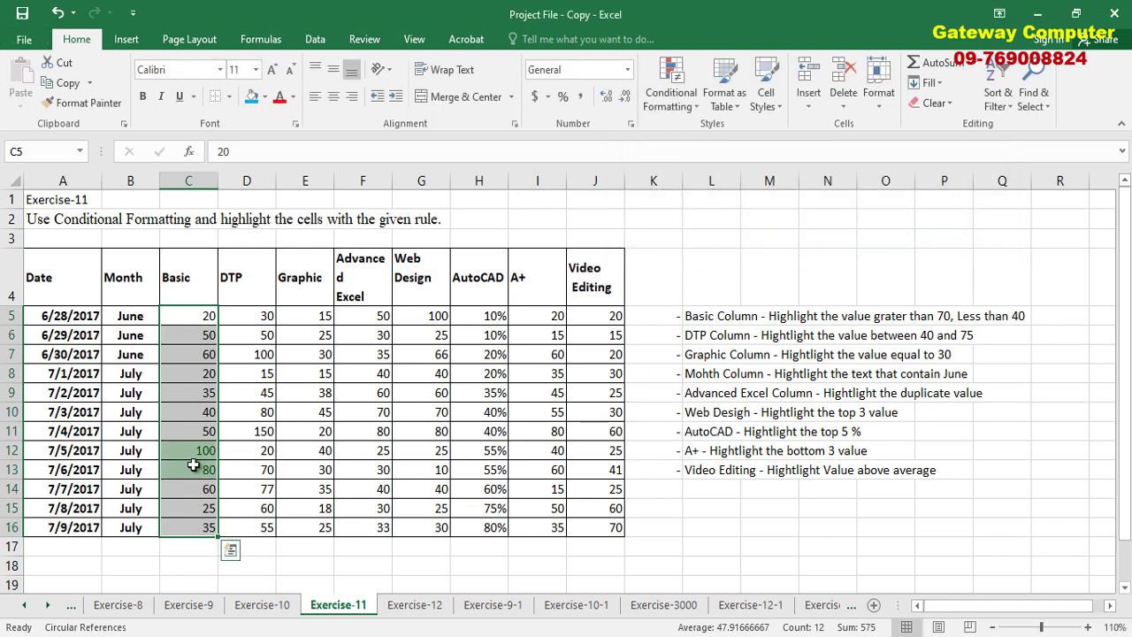
pyautogui.click(201, 315)
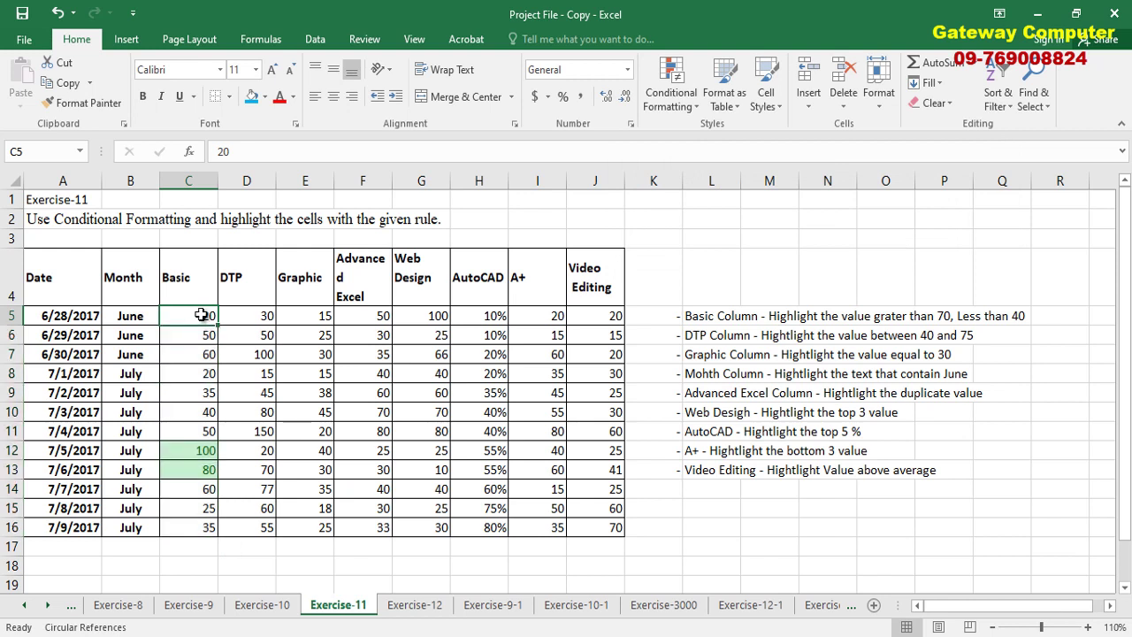
pyautogui.moveTo(201, 315); pyautogui.dragTo(191, 529)
pyautogui.click(200, 453)
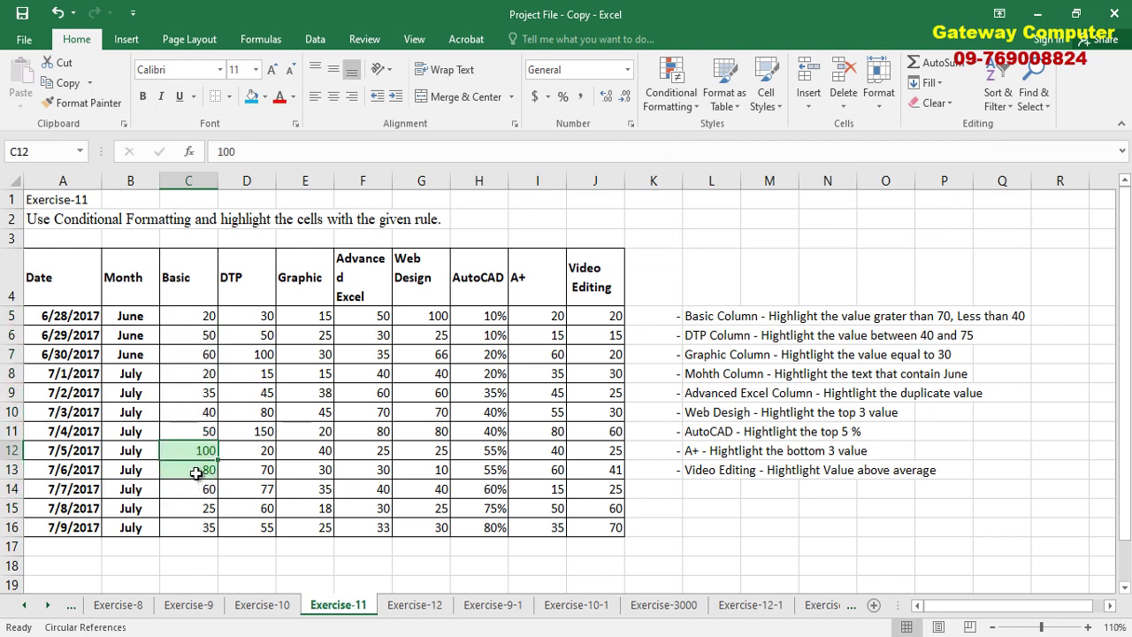
pyautogui.moveTo(196, 451); pyautogui.dragTo(188, 467)
# Step: Add a Less Than conditional formatting rule to Basic values C5:C16, using 40 and Light Red Fill with Dark Red Text
pyautogui.moveTo(200, 315); pyautogui.dragTo(201, 527)
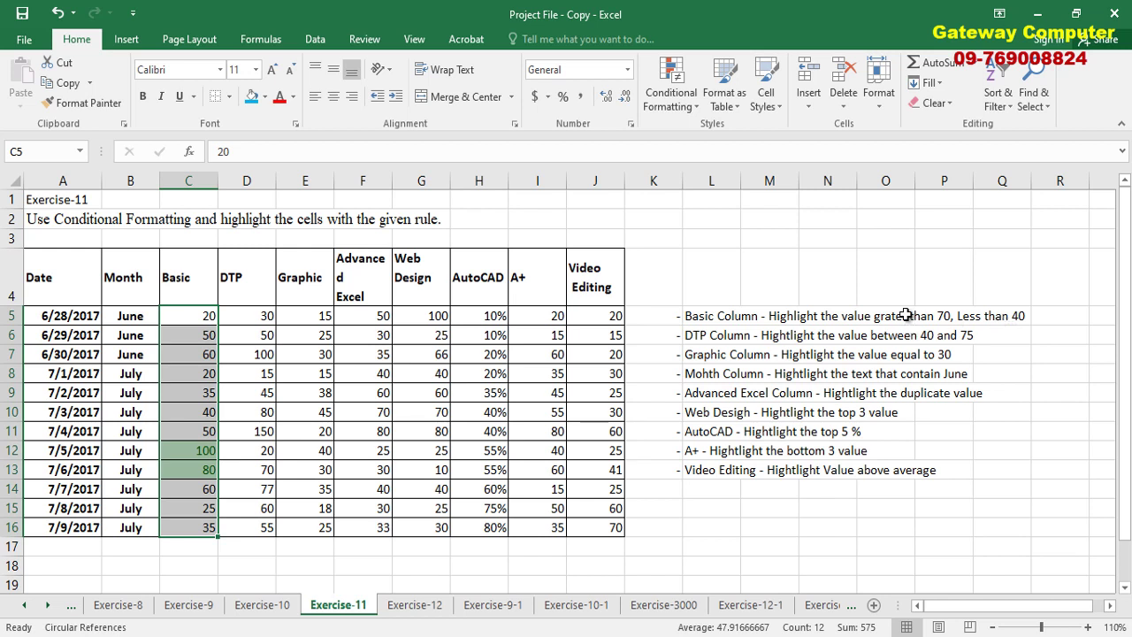
pyautogui.click(681, 113)
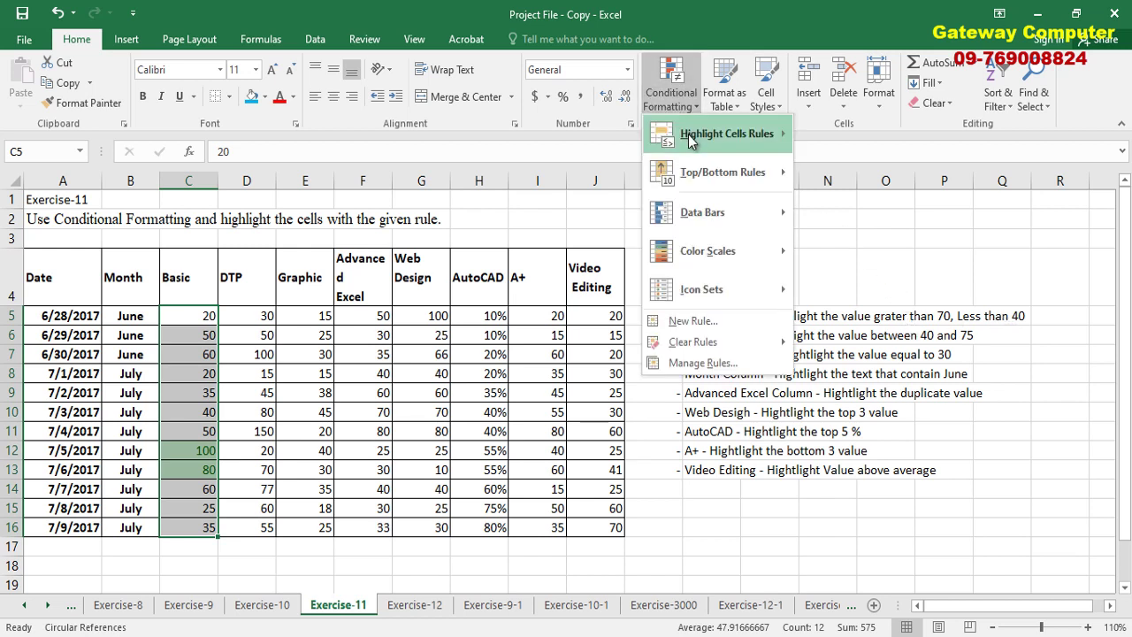
pyautogui.moveTo(735, 133)
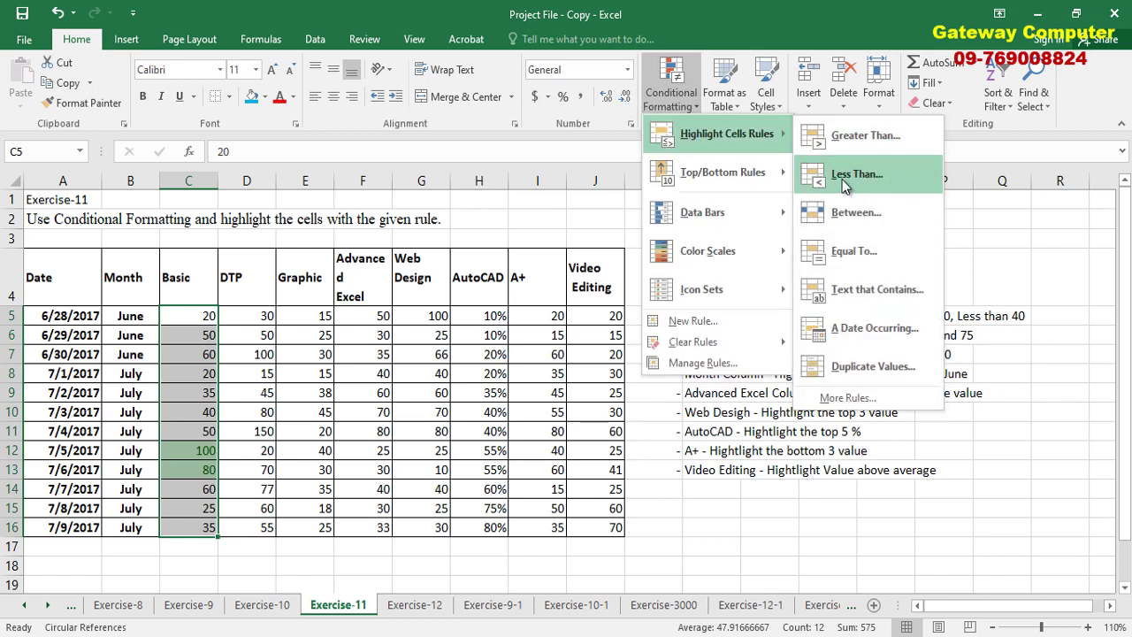
pyautogui.click(847, 175)
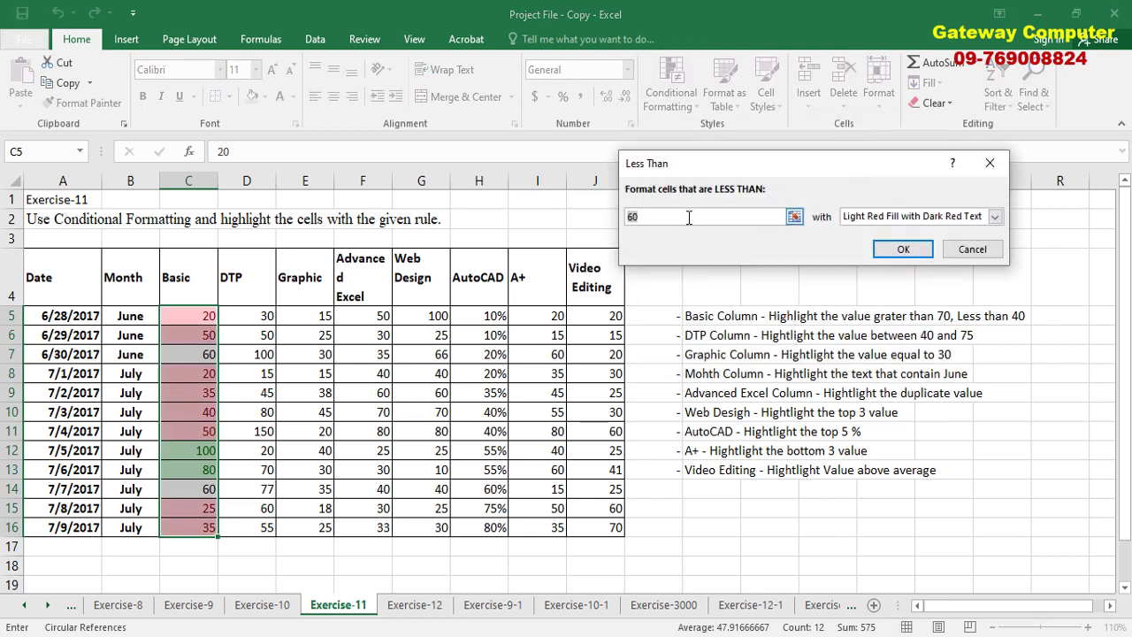
pyautogui.write('40')
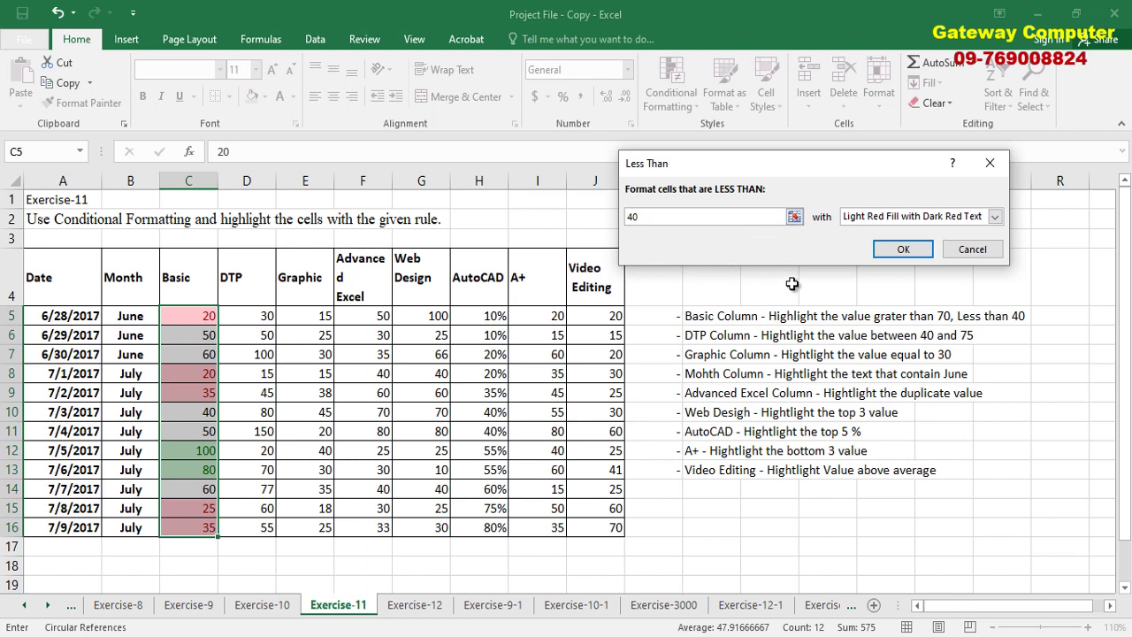
pyautogui.click(903, 251)
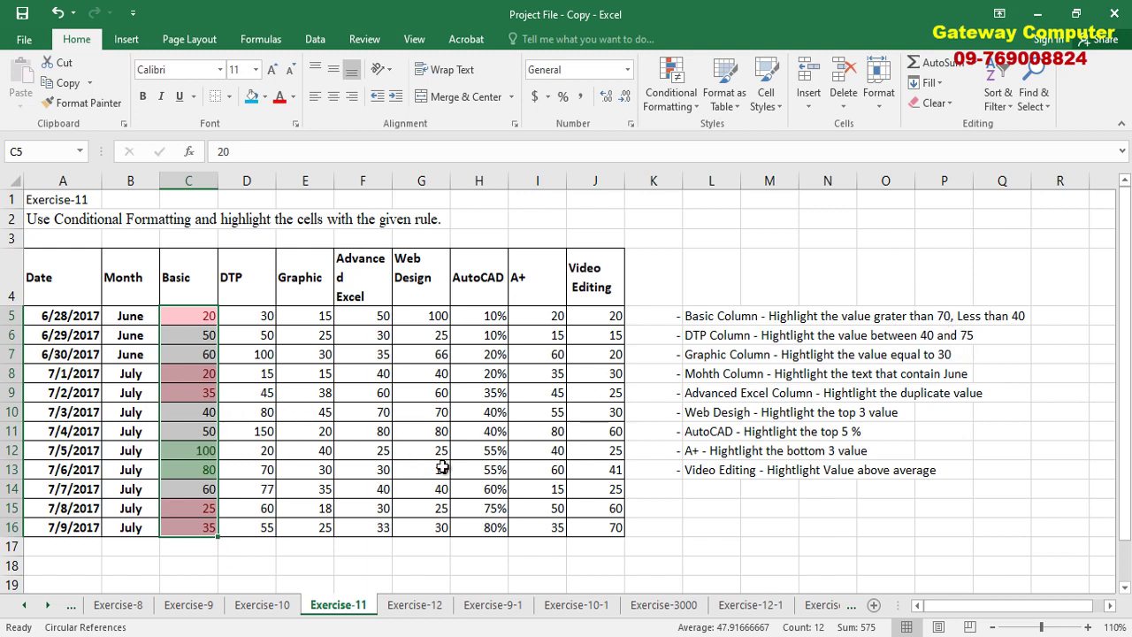
pyautogui.click(190, 449)
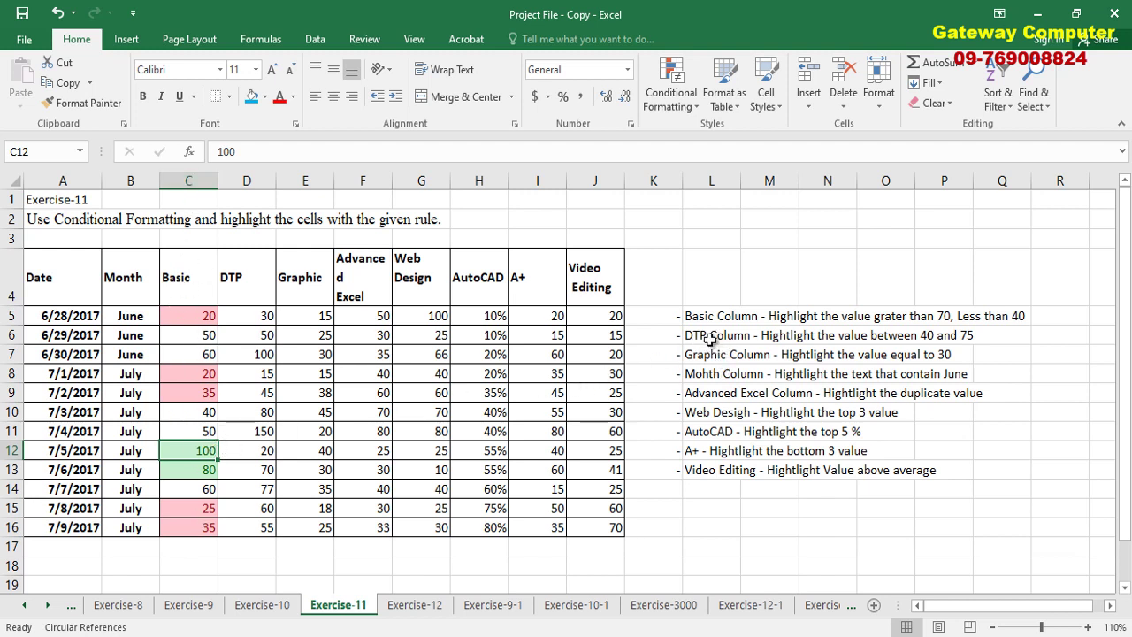
# Step: Start a Between conditional formatting rule on the DTP values D5:D16, with limits 40 and 75
pyautogui.click(711, 338)
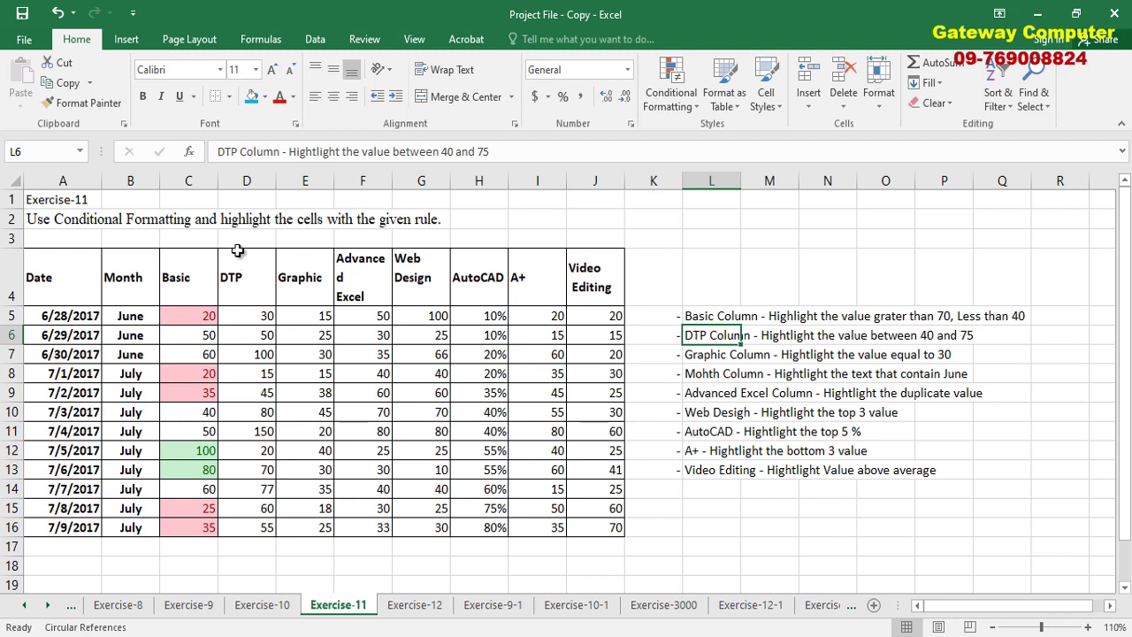
pyautogui.moveTo(256, 319); pyautogui.dragTo(256, 528)
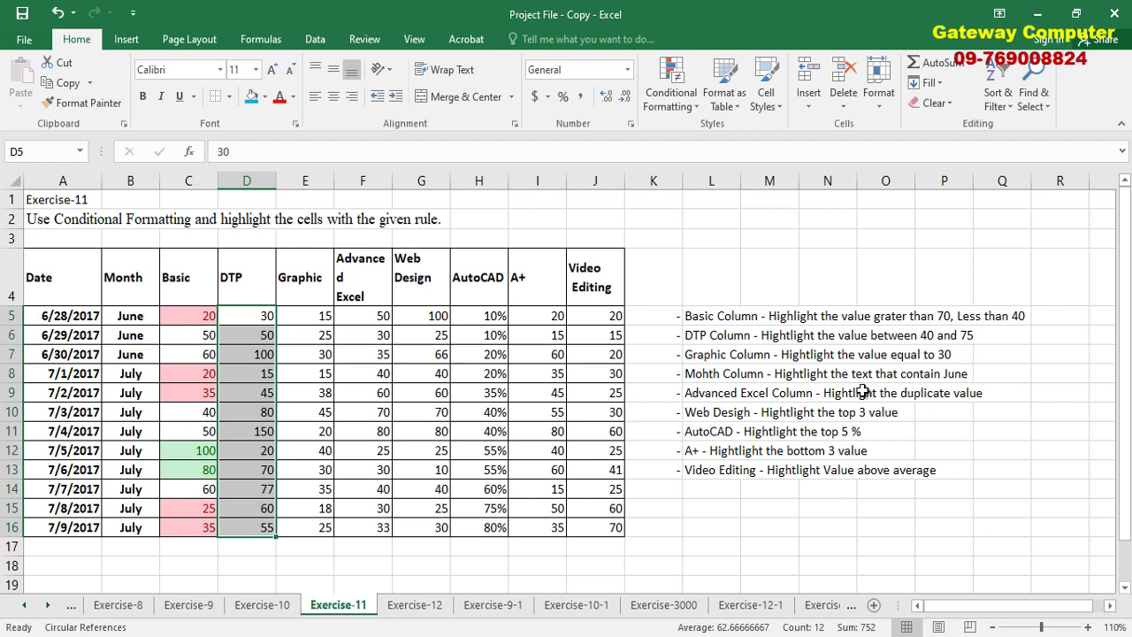
pyautogui.click(672, 98)
pyautogui.moveTo(722, 136)
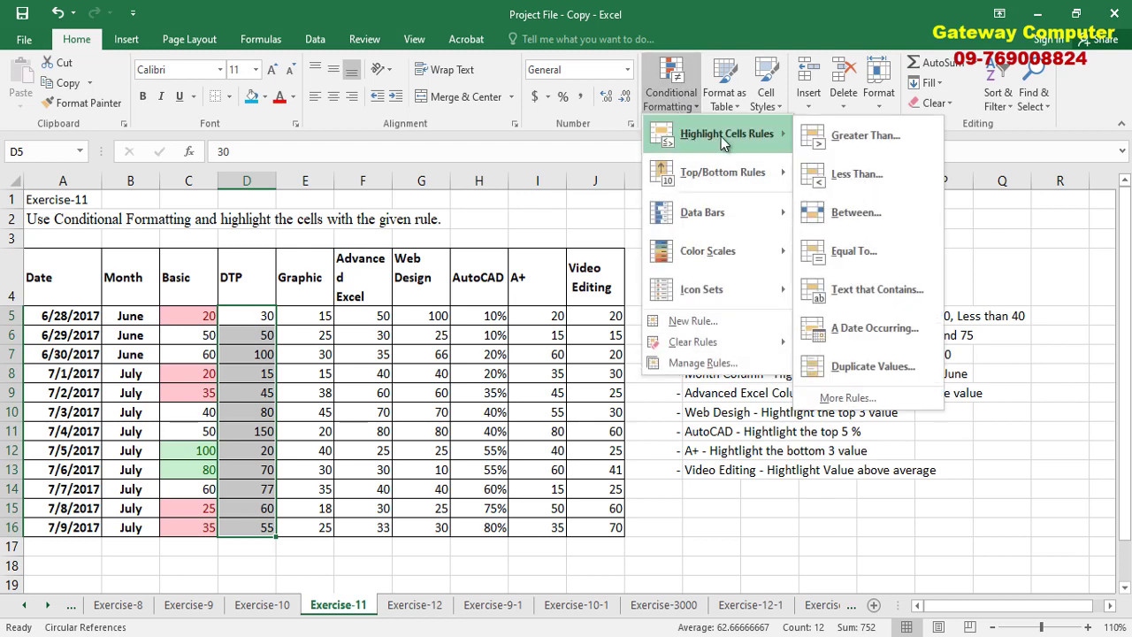
pyautogui.click(866, 218)
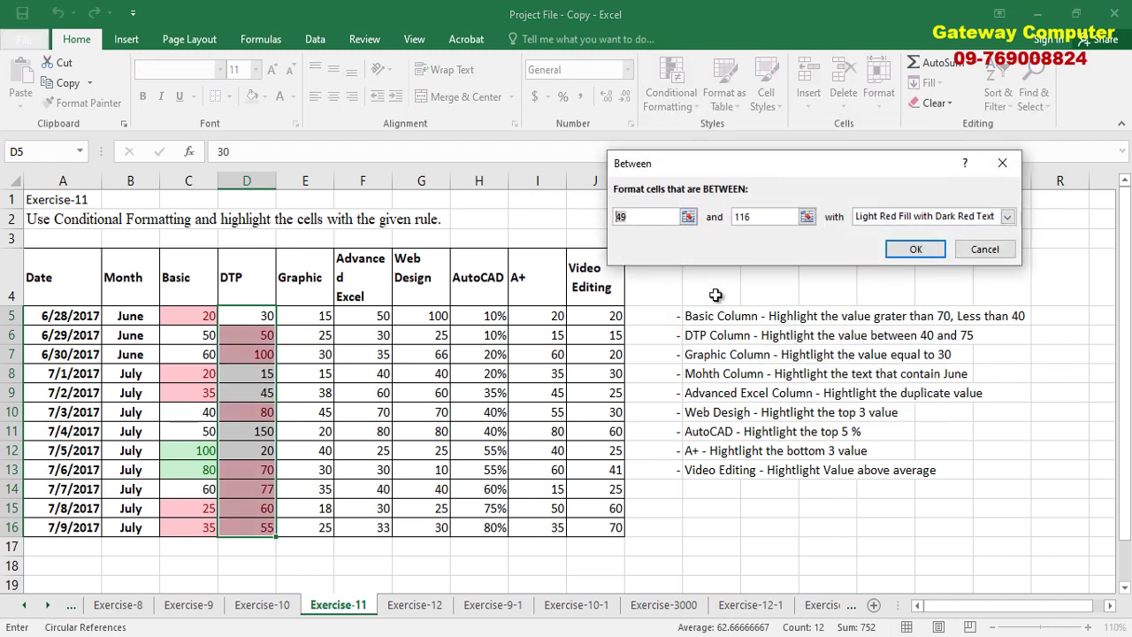
pyautogui.write('0')
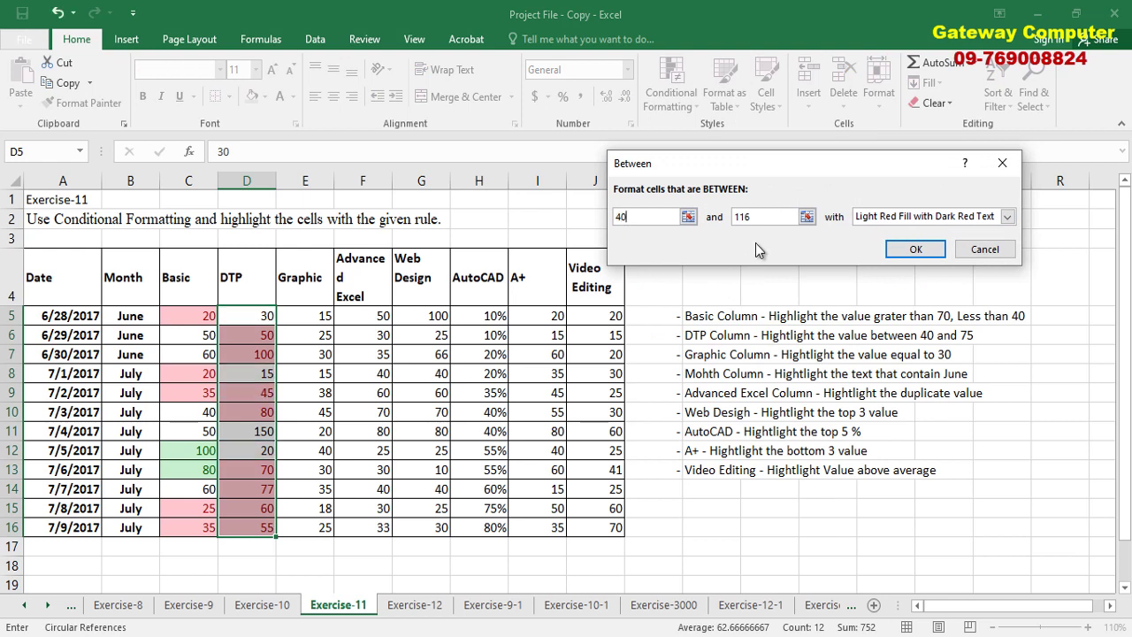
pyautogui.doubleClick(755, 219)
pyautogui.write('75')
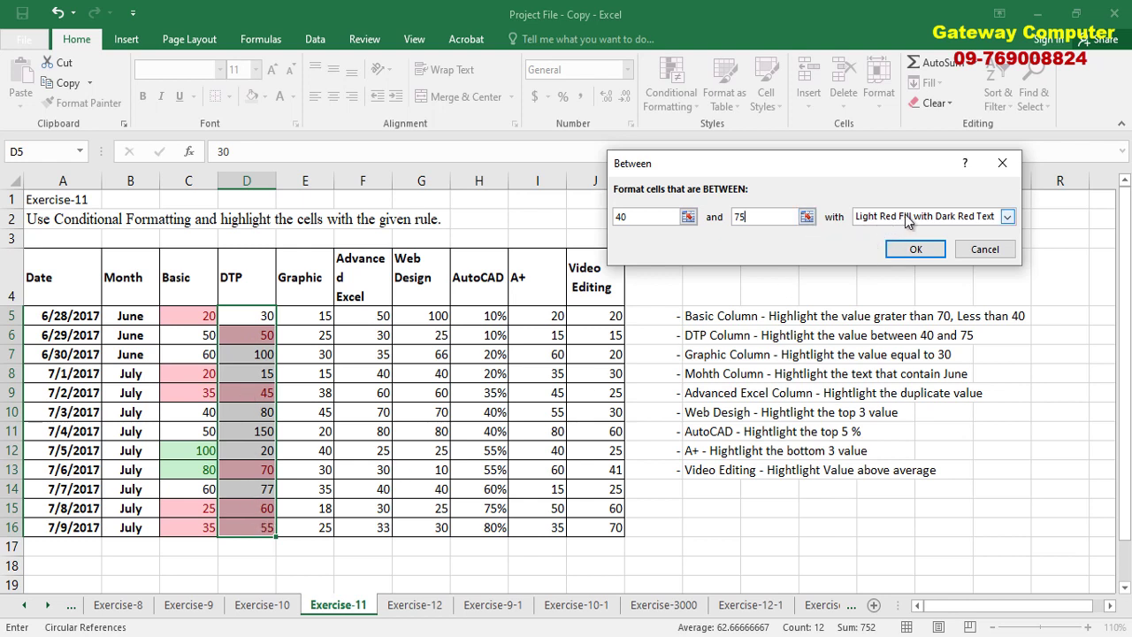
# Step: Give the DTP Between rule a custom format with purple font and light blue fill, and apply it
pyautogui.click(1008, 218)
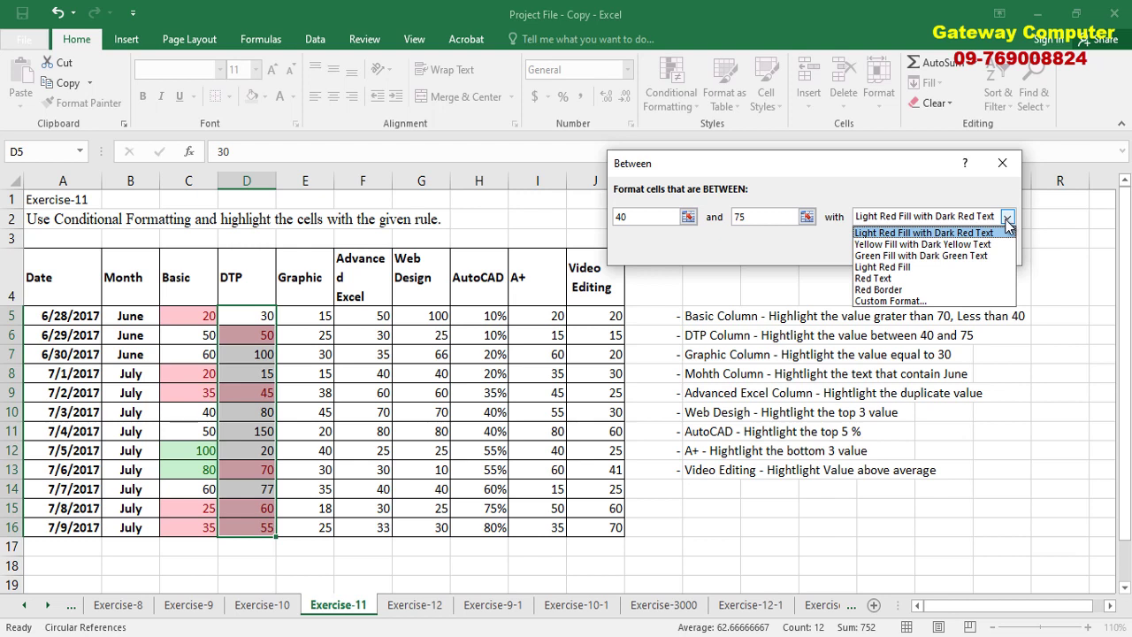
pyautogui.click(916, 302)
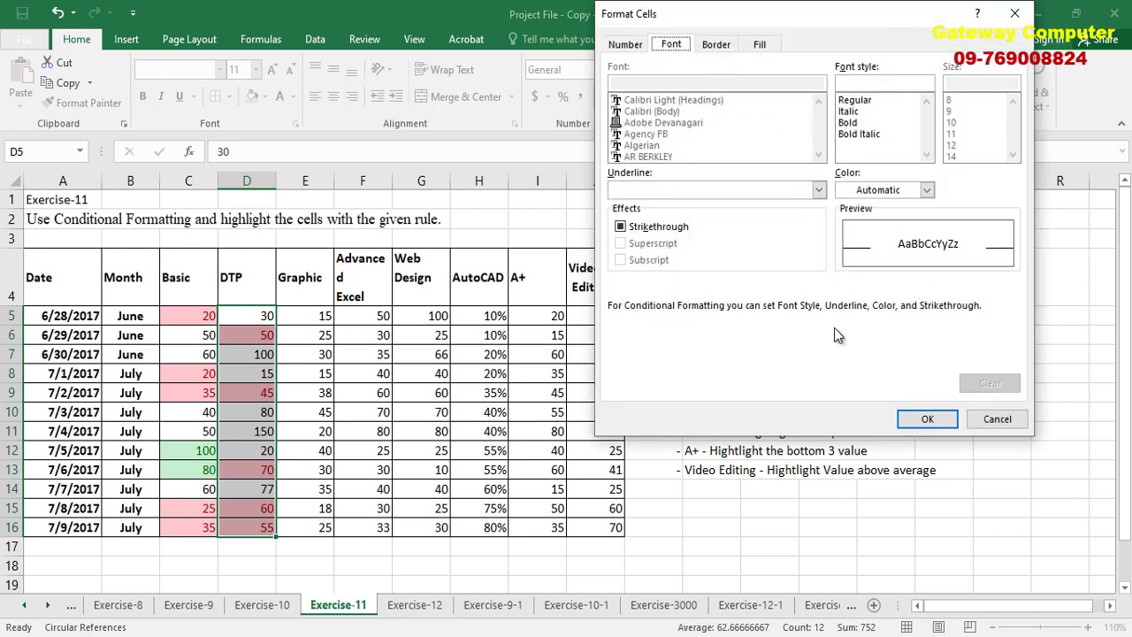
pyautogui.click(927, 191)
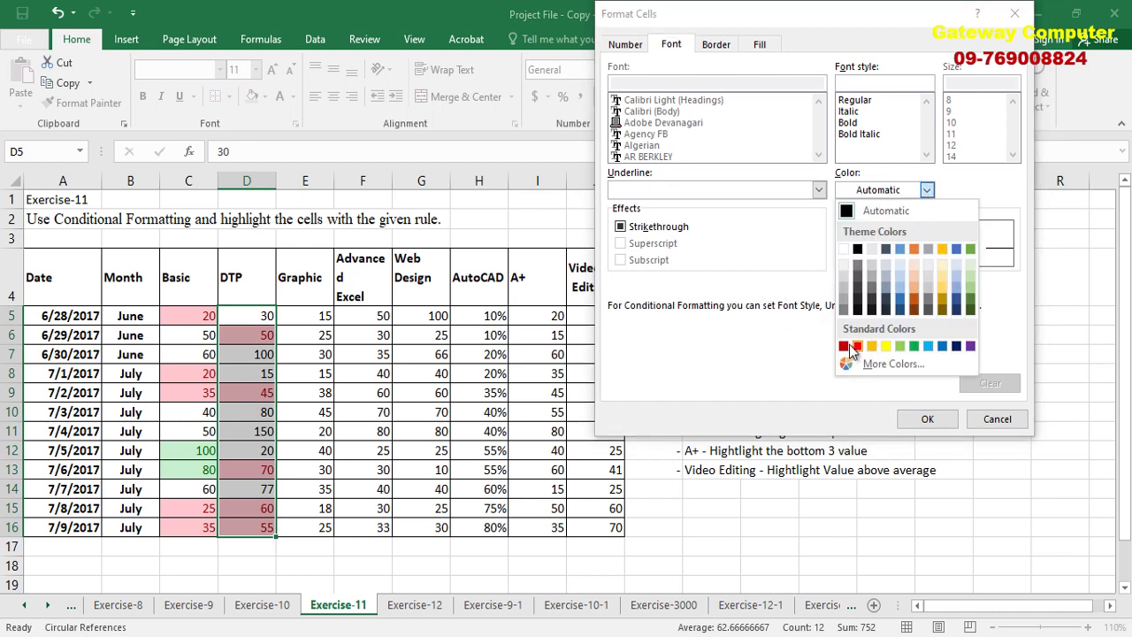
pyautogui.click(970, 345)
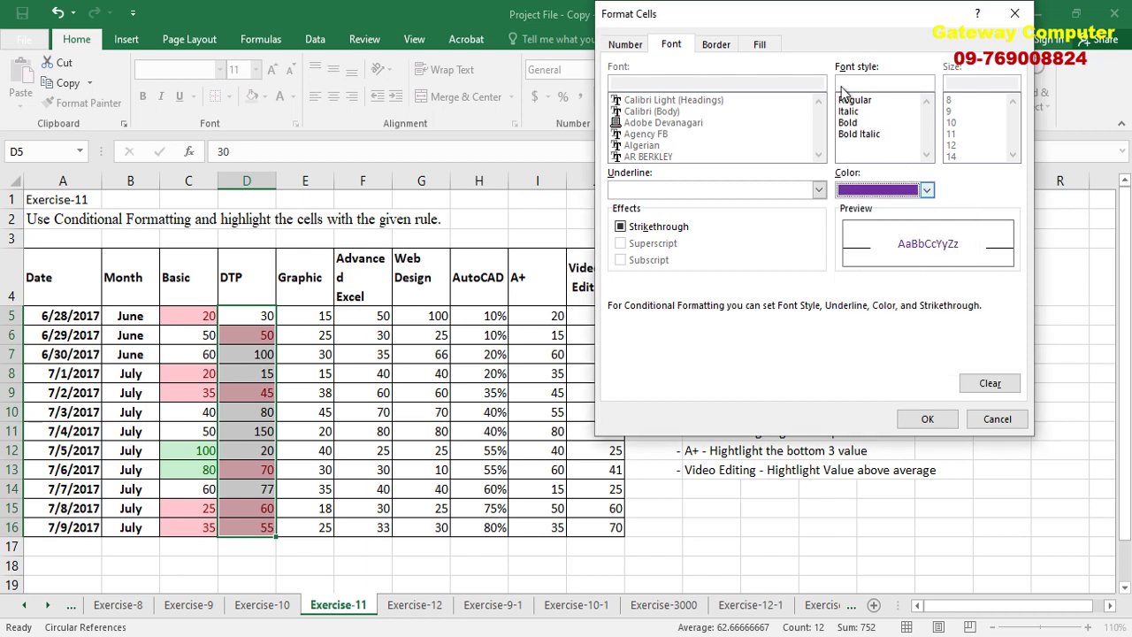
pyautogui.click(760, 45)
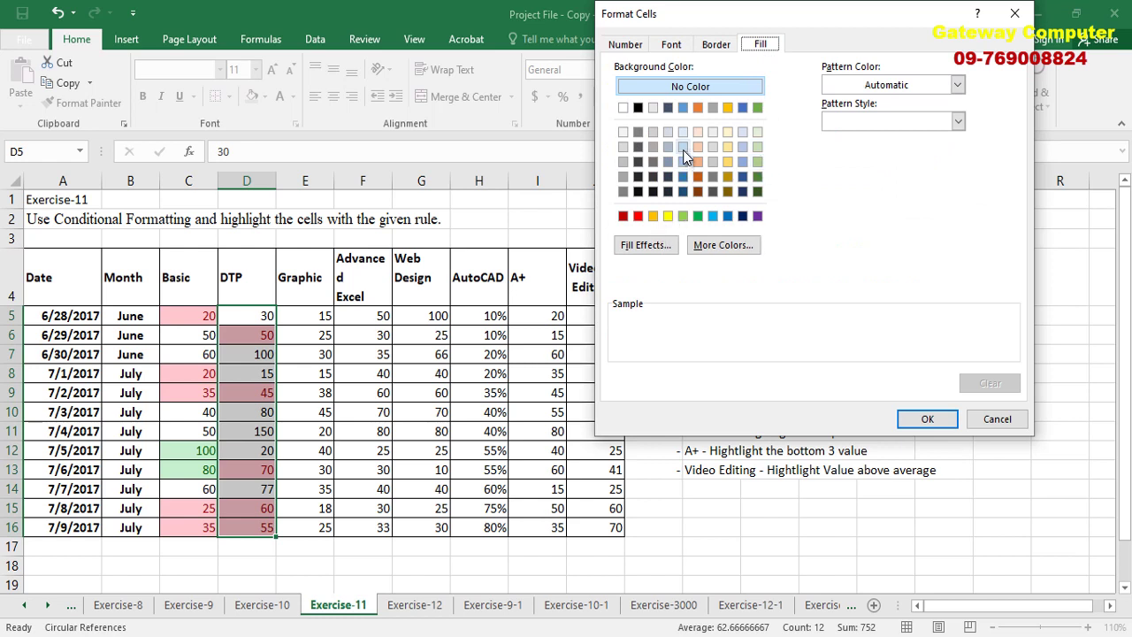
pyautogui.click(674, 45)
pyautogui.click(760, 44)
pyautogui.click(683, 148)
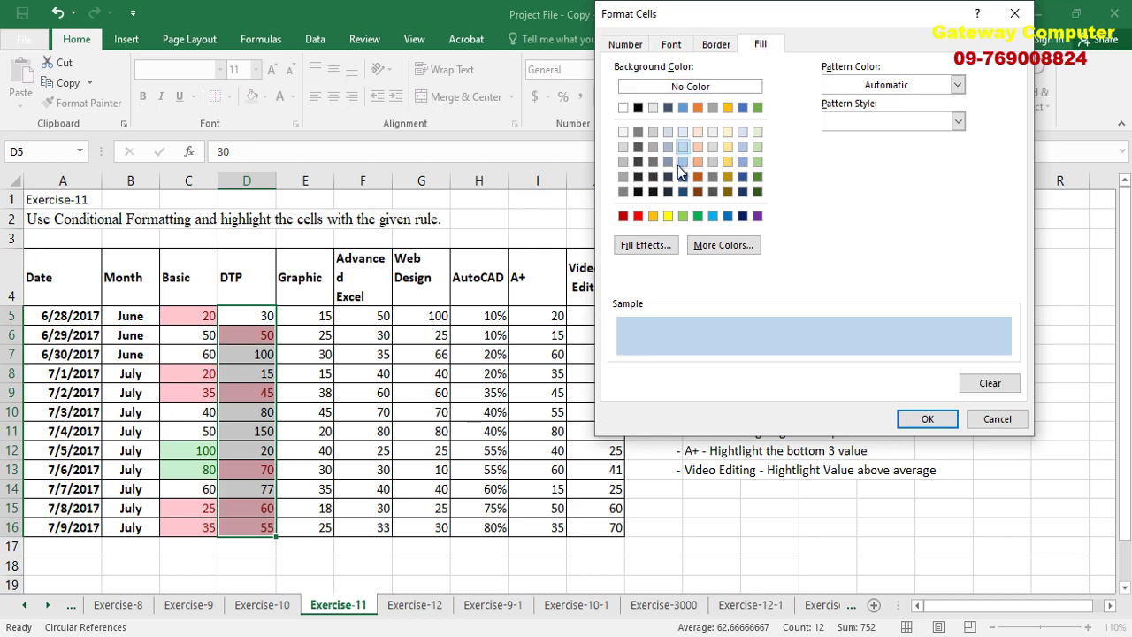
pyautogui.click(924, 419)
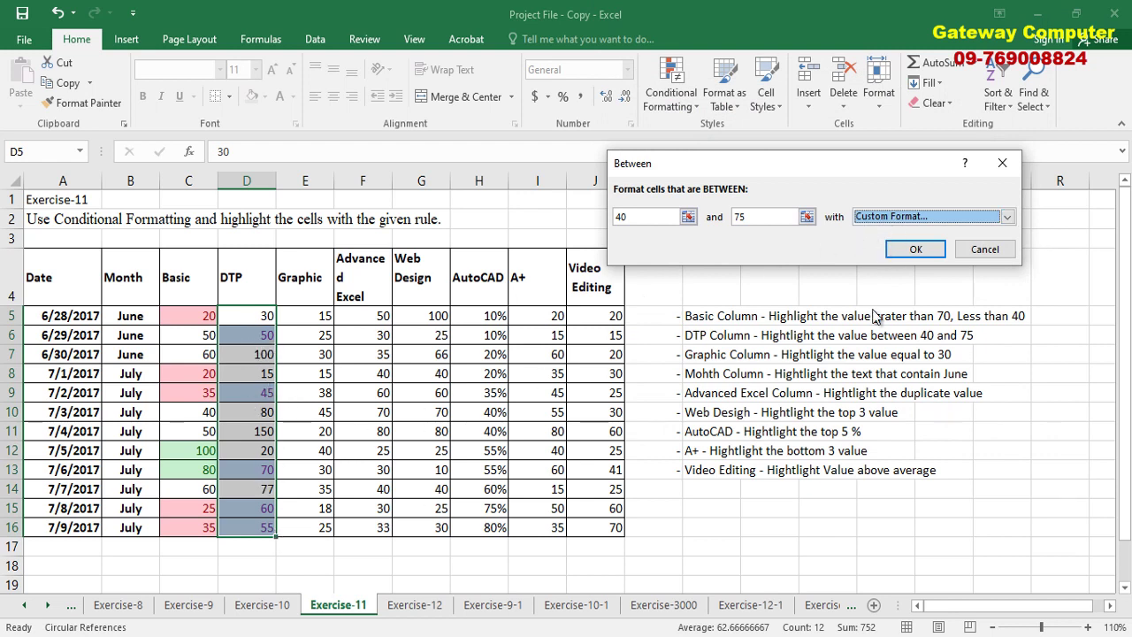
pyautogui.click(917, 250)
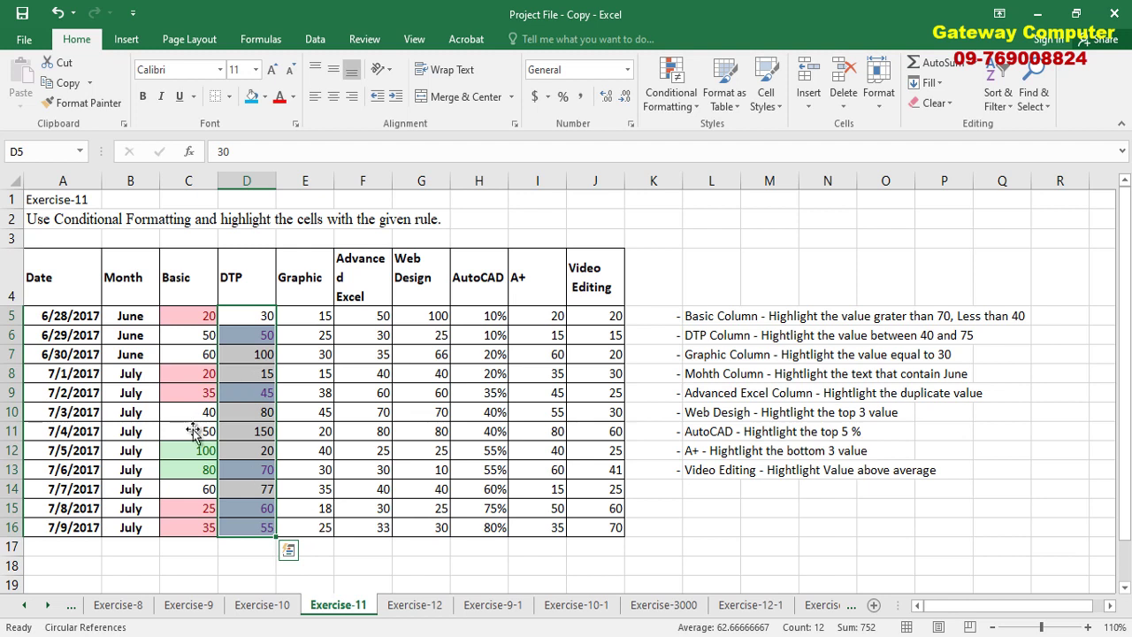
# Step: Add an Equal To conditional formatting rule to Graphic values E5:E16, using 30 and Light Red Fill with Dark Red Text
pyautogui.moveTo(316, 318); pyautogui.dragTo(318, 529)
pyautogui.click(678, 105)
pyautogui.moveTo(712, 133)
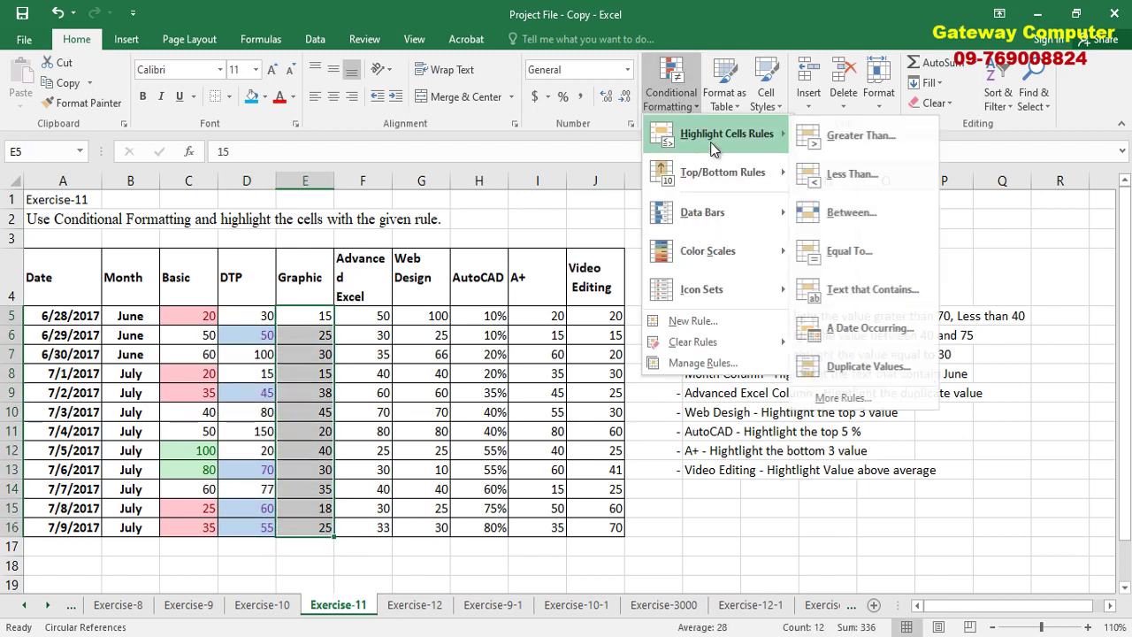
pyautogui.click(849, 255)
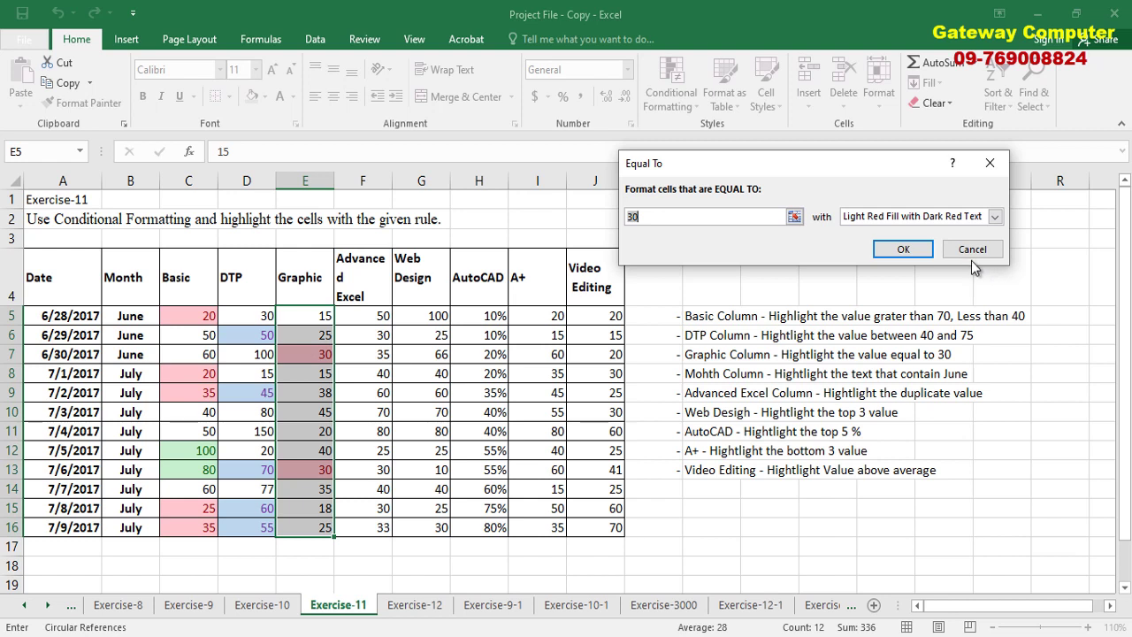
pyautogui.click(994, 216)
pyautogui.click(902, 178)
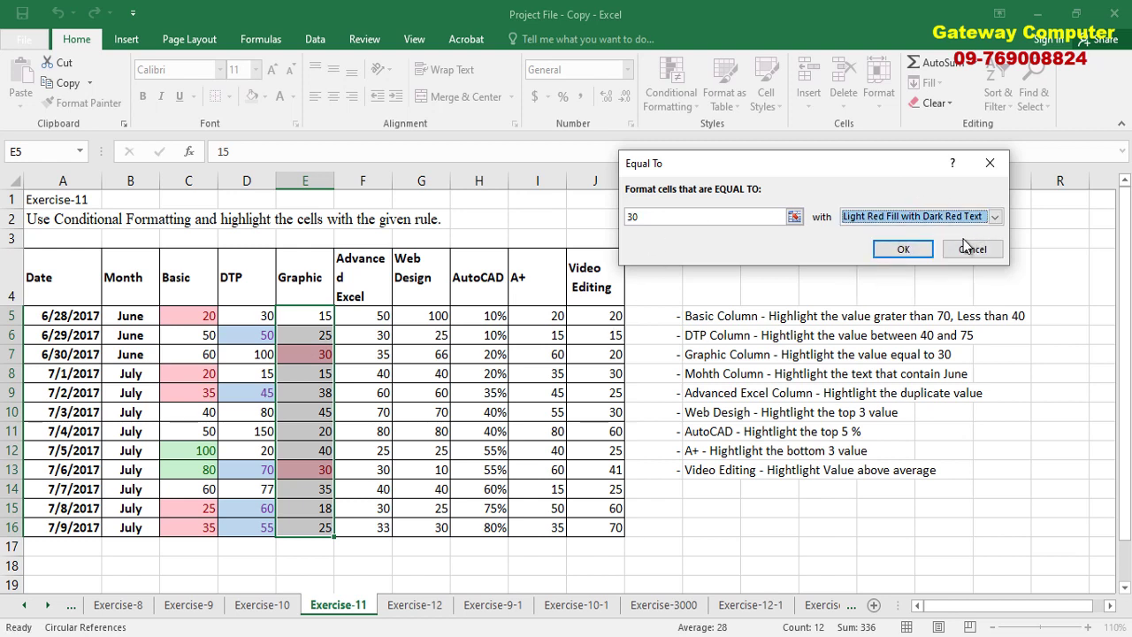
pyautogui.click(903, 250)
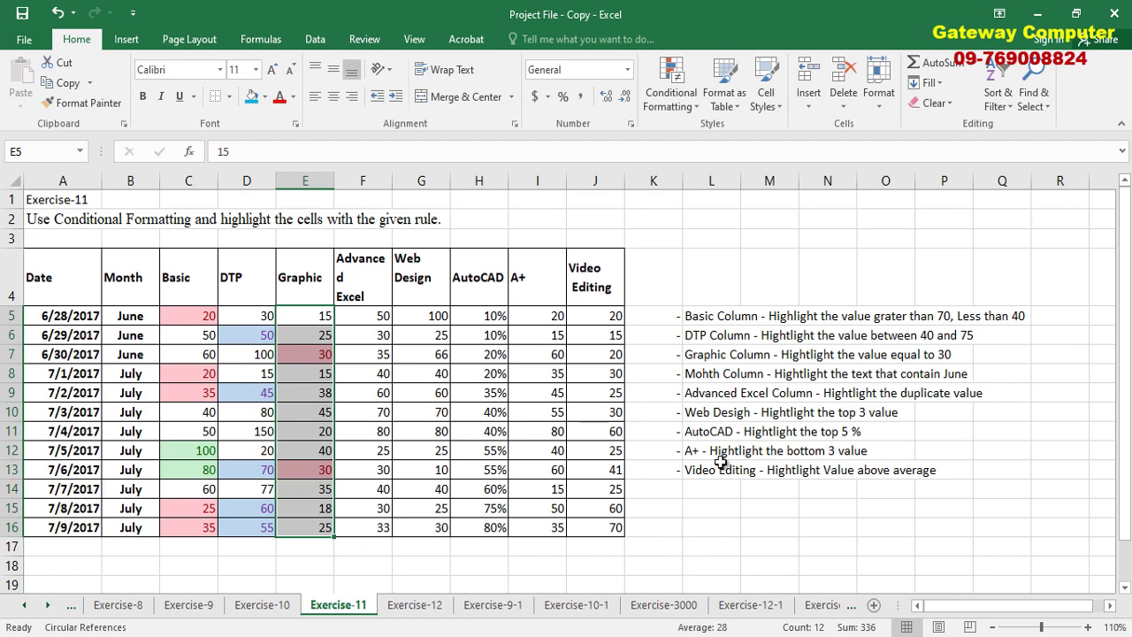
# Step: Start a Text That Contains conditional formatting rule on the Month column's cells B5:B16
pyautogui.click(713, 380)
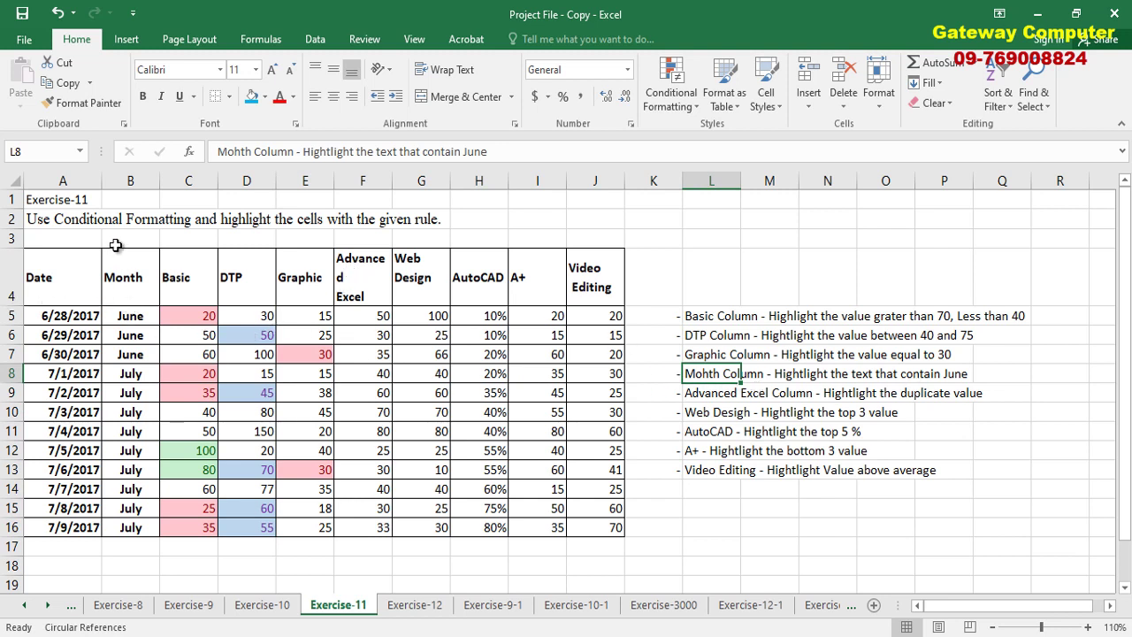
pyautogui.click(138, 319)
pyautogui.moveTo(138, 319); pyautogui.dragTo(133, 394)
pyautogui.click(131, 315)
pyautogui.click(131, 414)
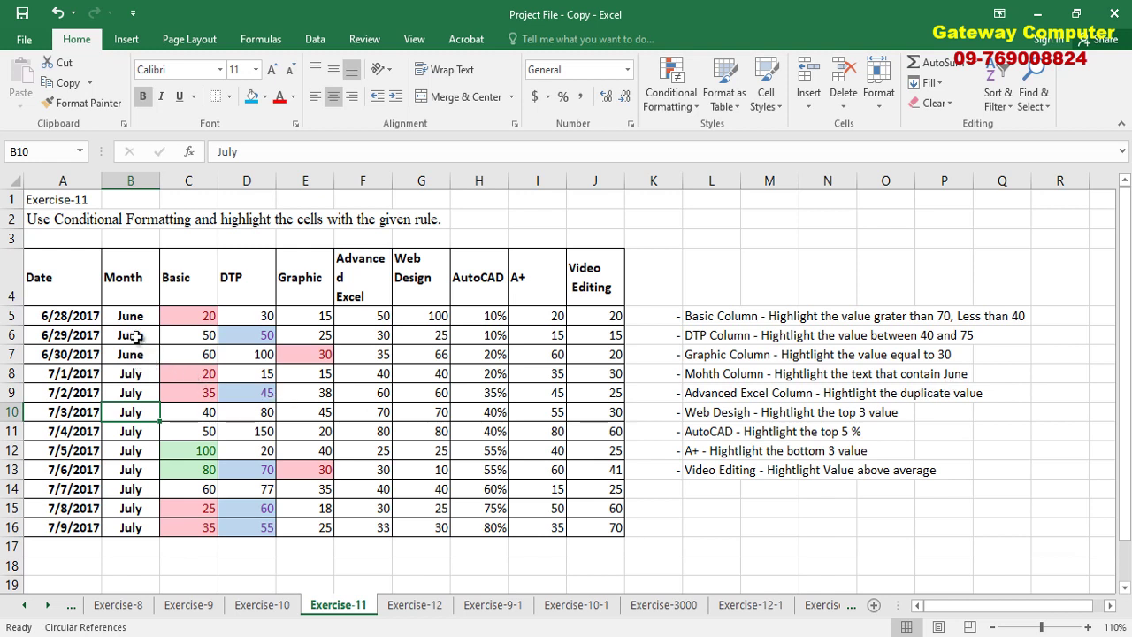
pyautogui.moveTo(132, 315); pyautogui.dragTo(133, 528)
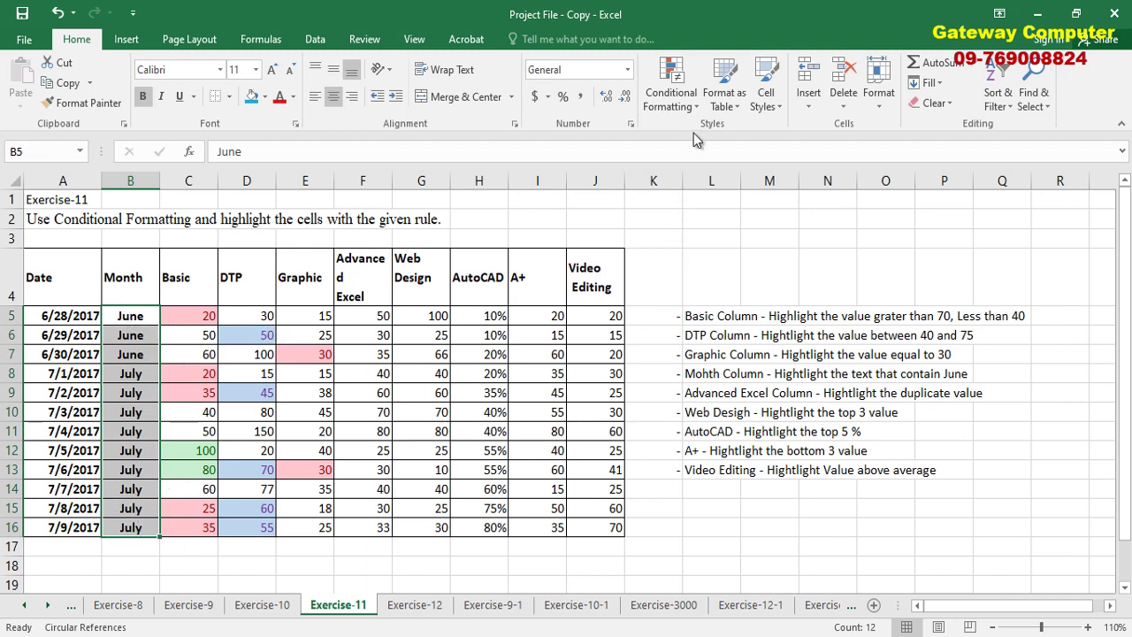
pyautogui.click(683, 101)
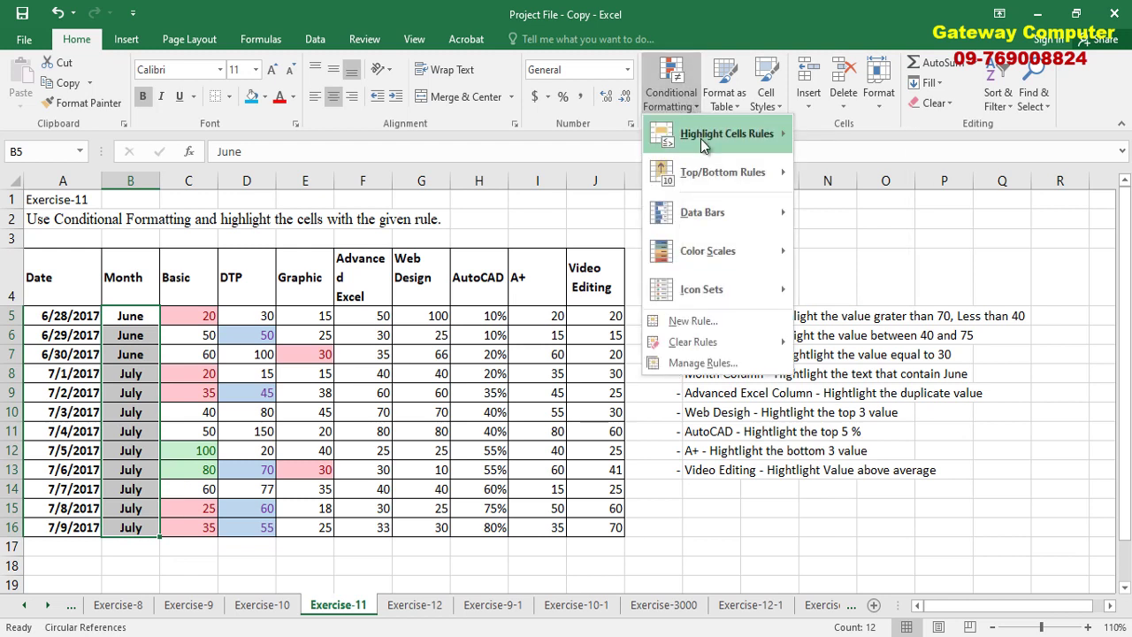
pyautogui.moveTo(712, 144)
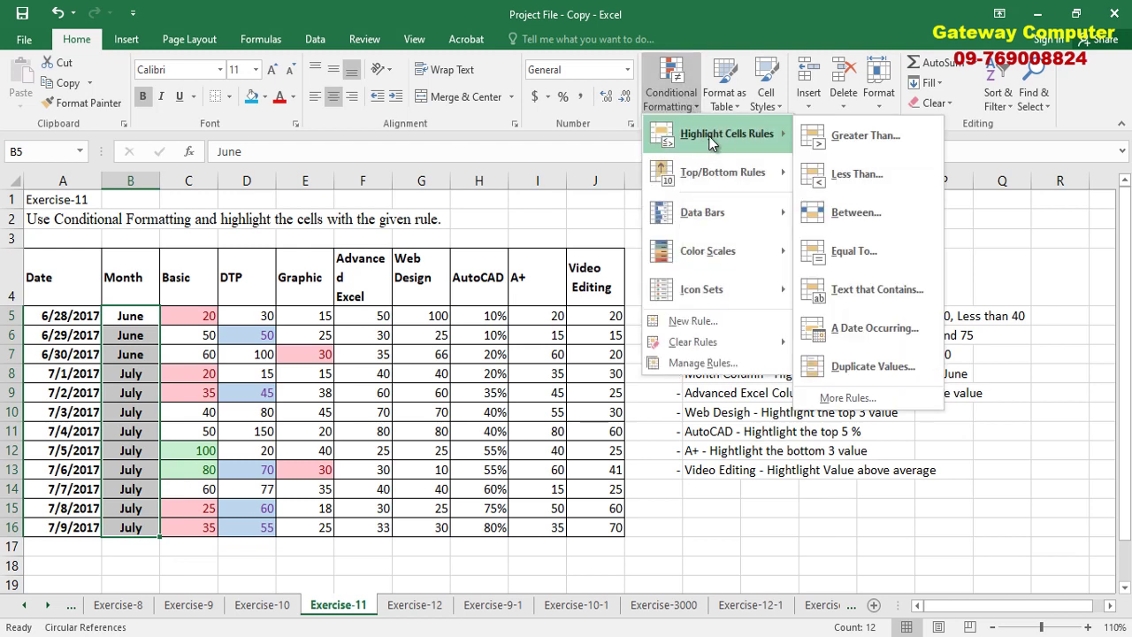
pyautogui.click(907, 296)
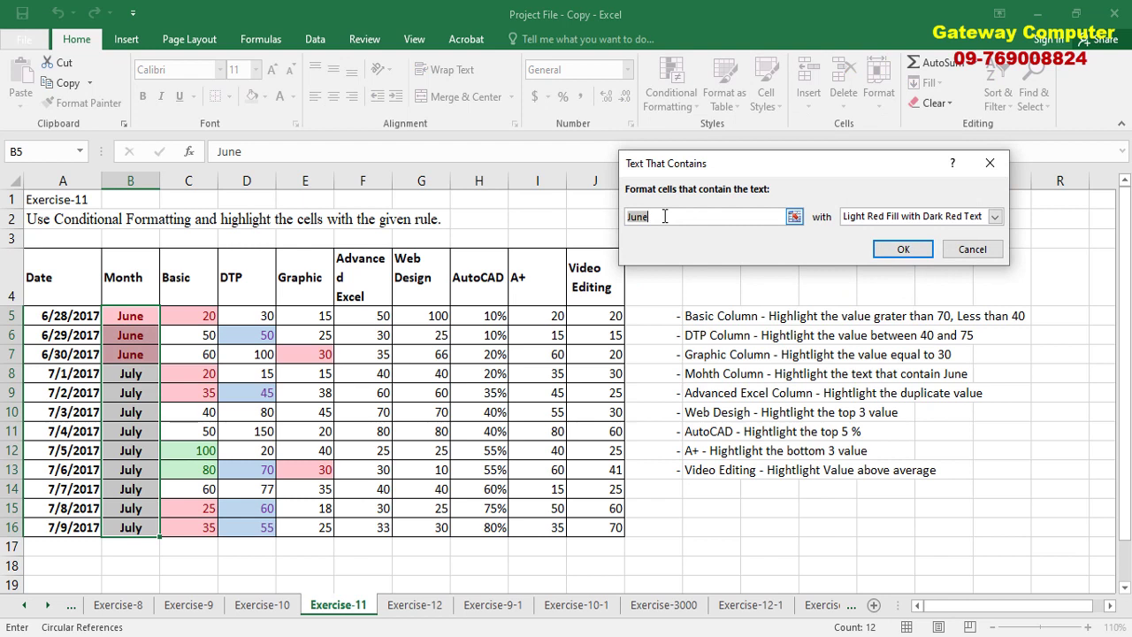
# Step: Try "july" as the text to match in the Month column's rule
pyautogui.write('ju')
pyautogui.press('BackSpace')
pyautogui.write('une')
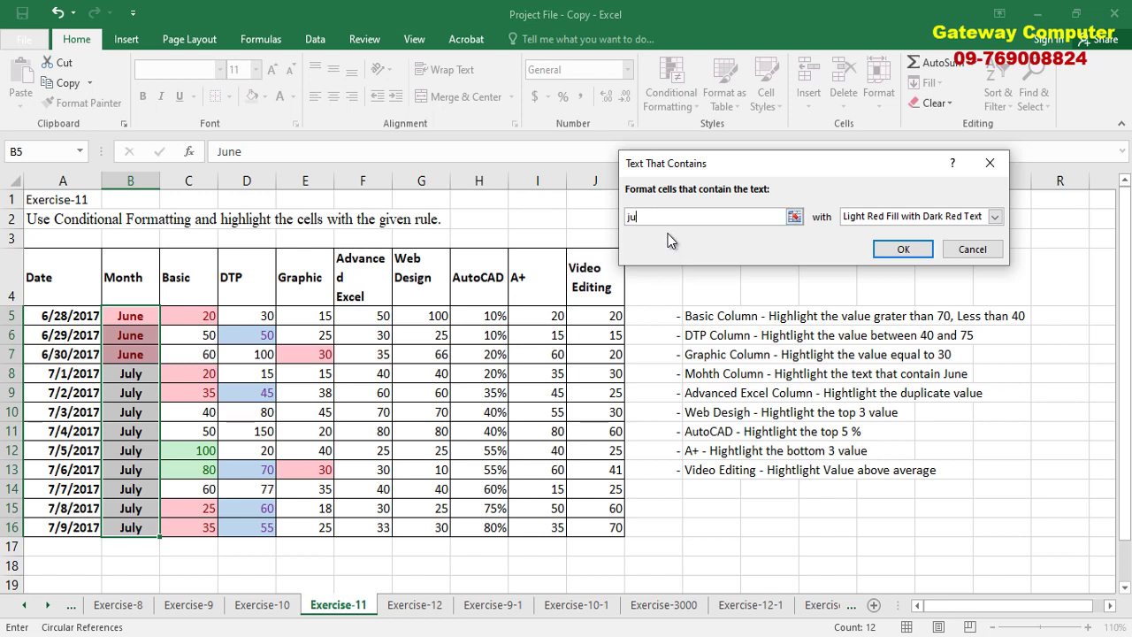
pyautogui.press('BackSpace')
pyautogui.write('y')
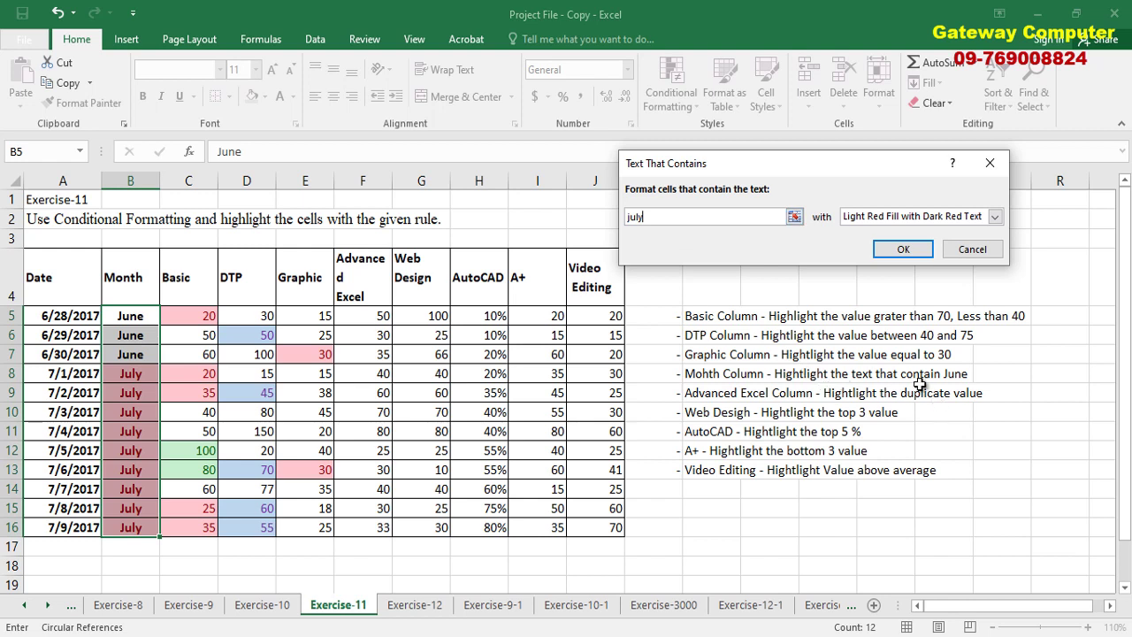
# Step: Set the Month rule's text to "june" with Light Red Fill with Dark Red Text, and apply the rule
pyautogui.moveTo(650, 215); pyautogui.dragTo(541, 215)
pyautogui.write('june')
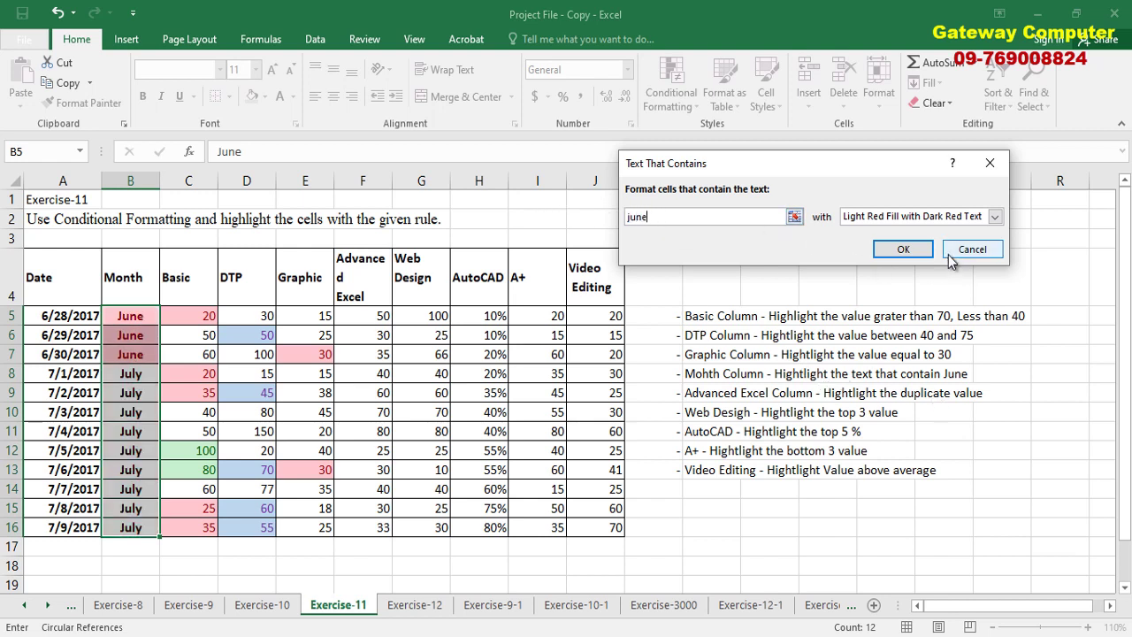
pyautogui.click(994, 216)
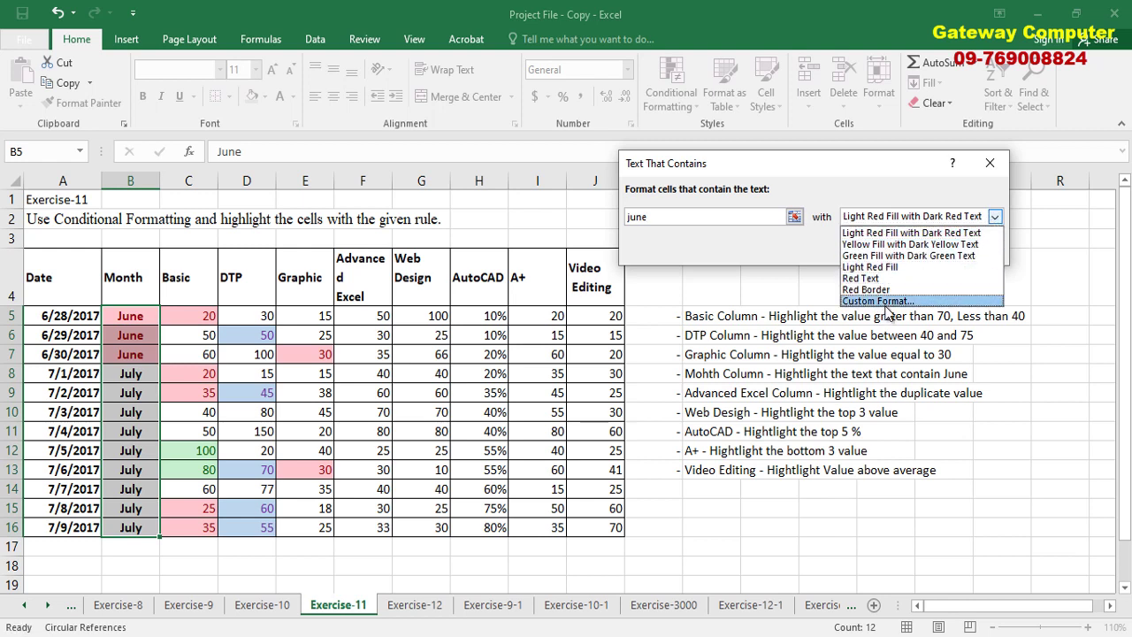
pyautogui.click(911, 233)
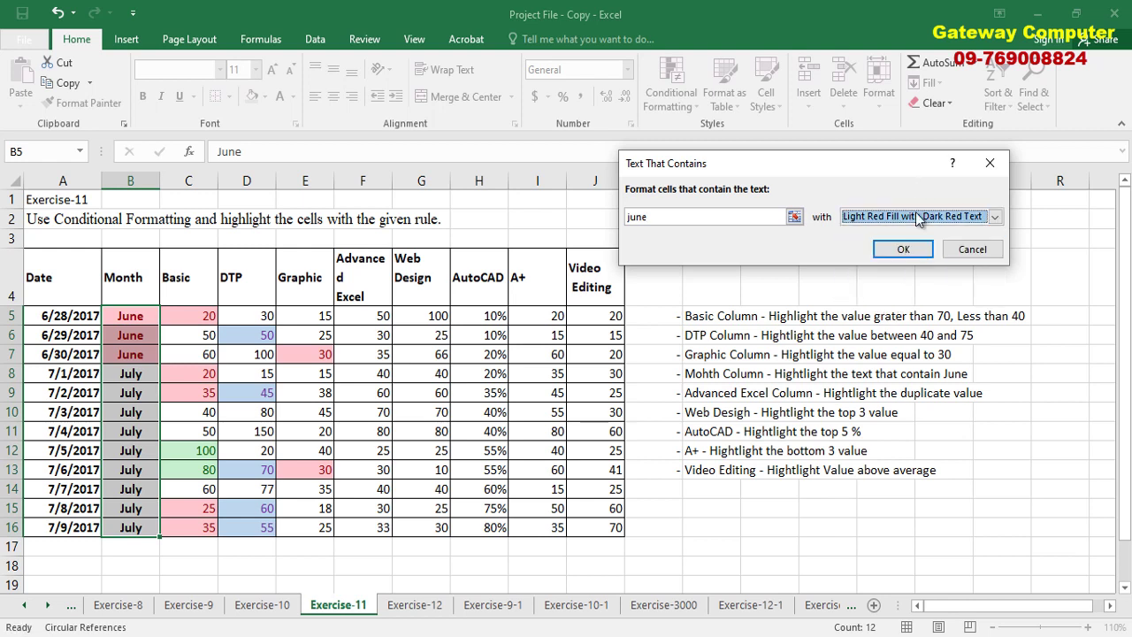
pyautogui.click(905, 248)
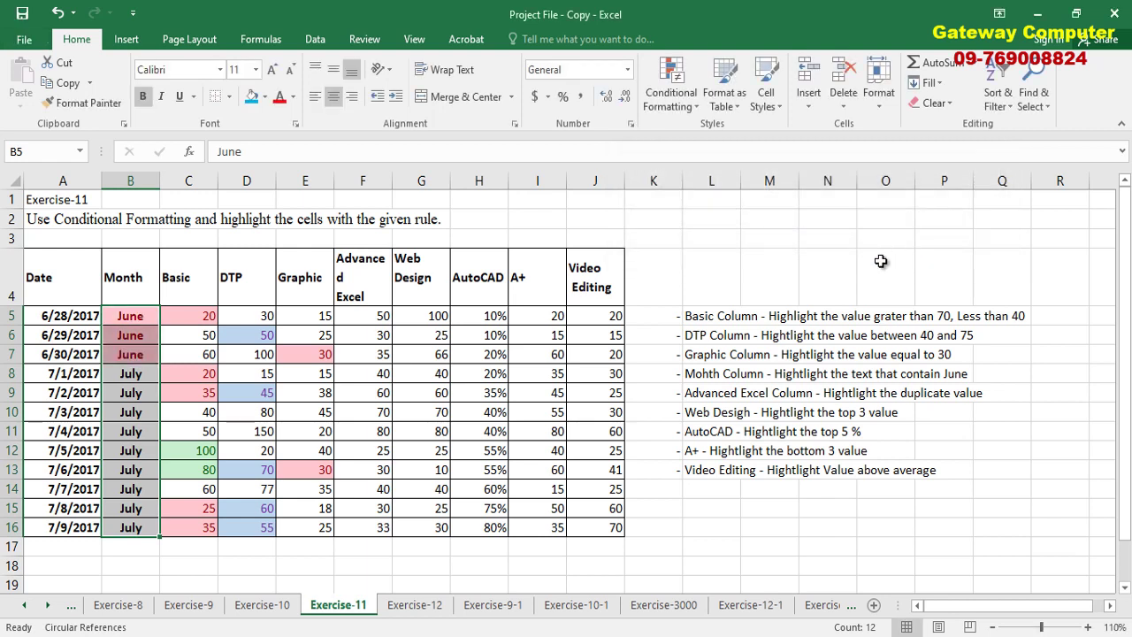
# Step: Start a Duplicate Values conditional formatting rule on the Advanced Excel values in F5:F16
pyautogui.click(713, 396)
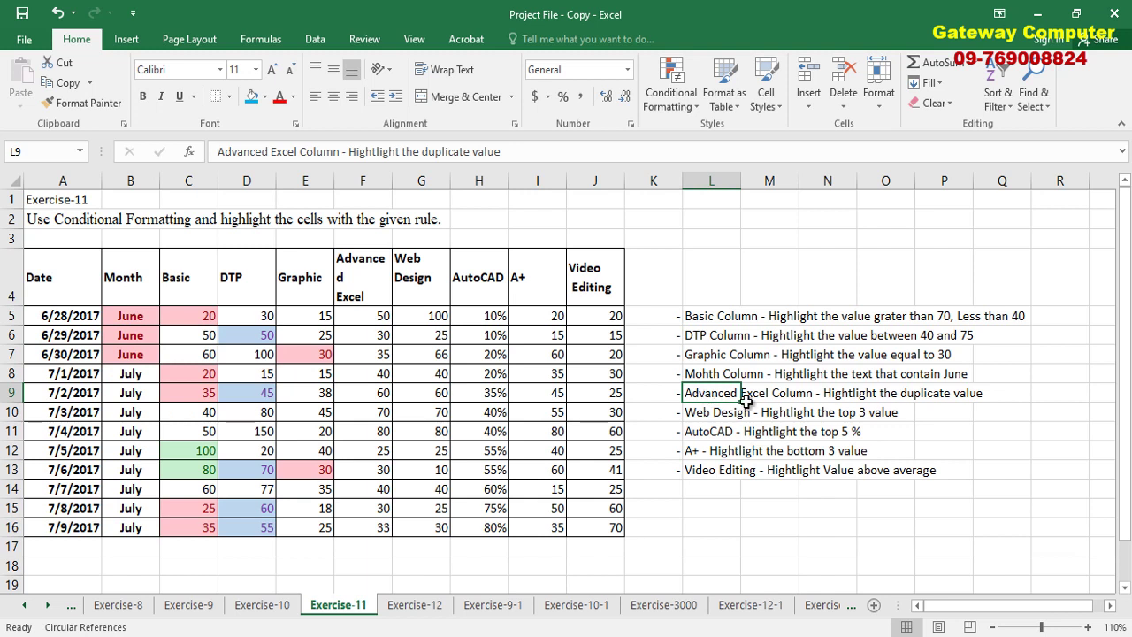
pyautogui.moveTo(365, 317); pyautogui.dragTo(363, 527)
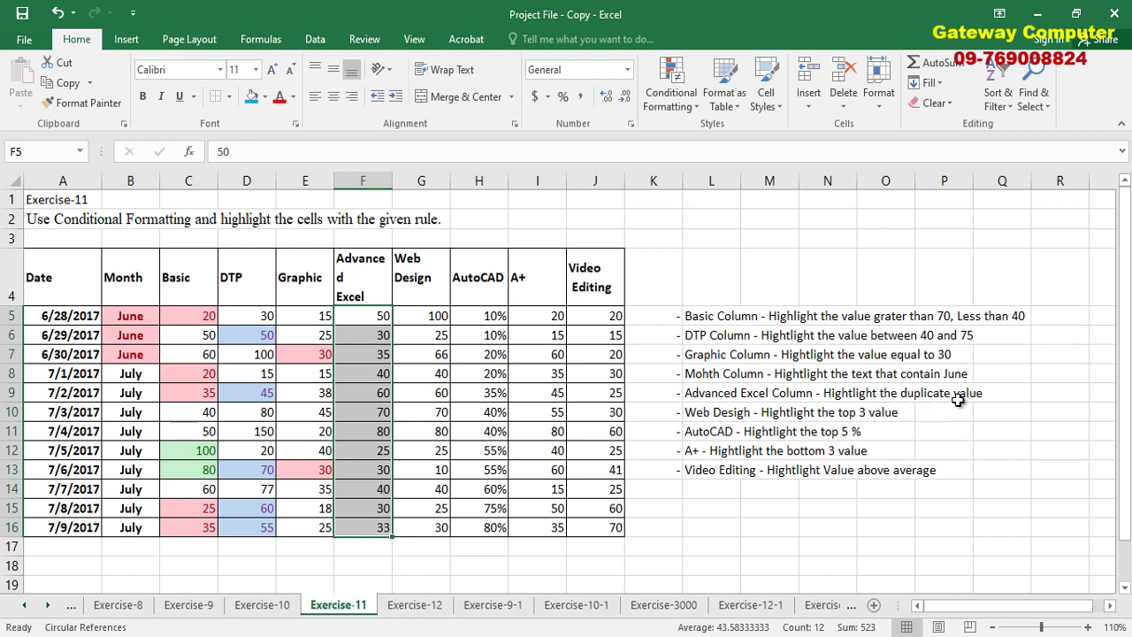
pyautogui.moveTo(363, 336); pyautogui.dragTo(363, 336)
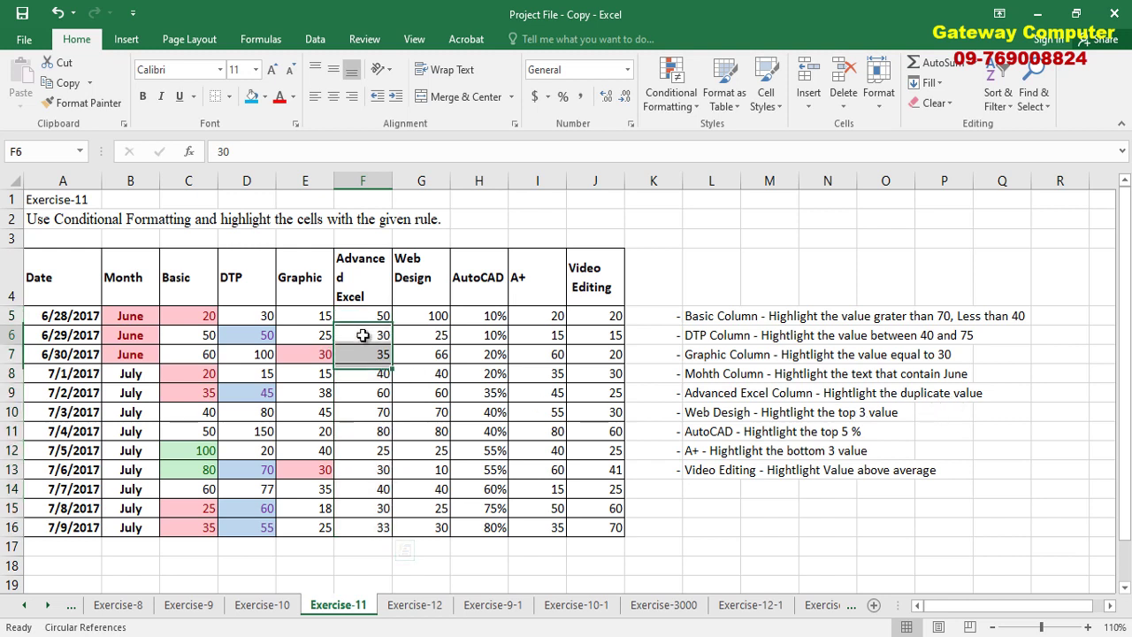
pyautogui.click(365, 336)
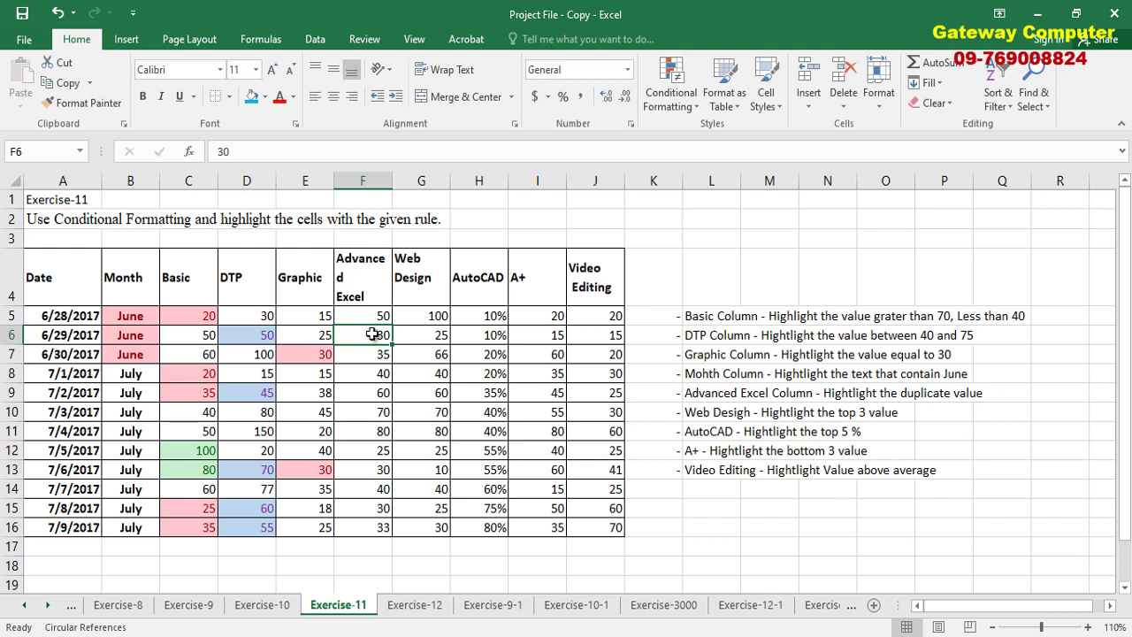
pyautogui.moveTo(373, 316); pyautogui.dragTo(364, 527)
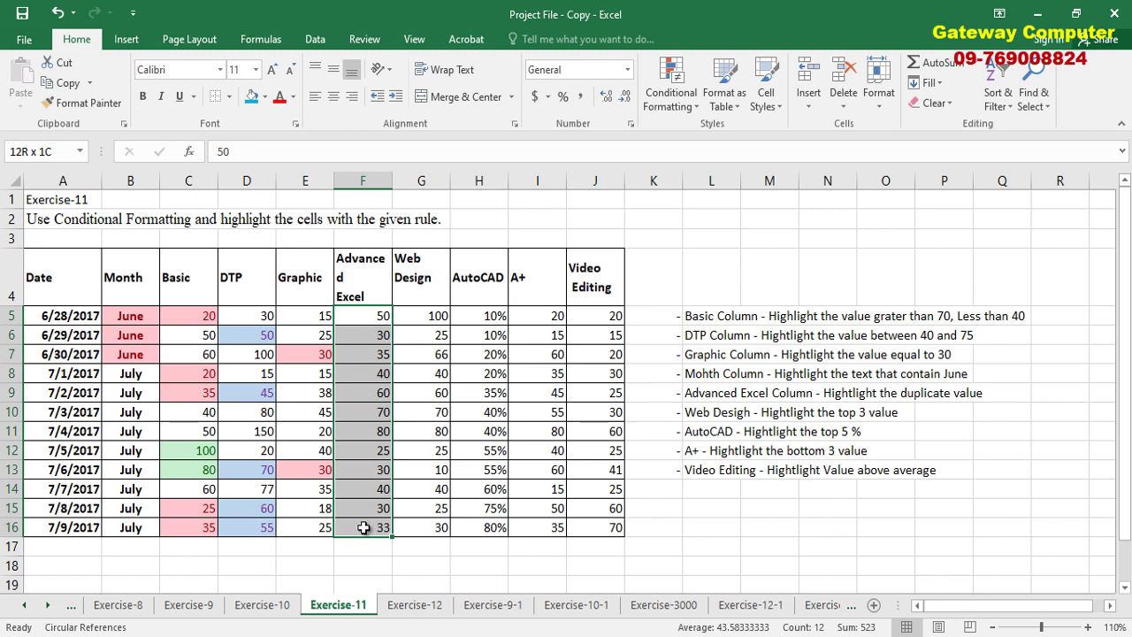
pyautogui.click(670, 93)
pyautogui.moveTo(753, 133)
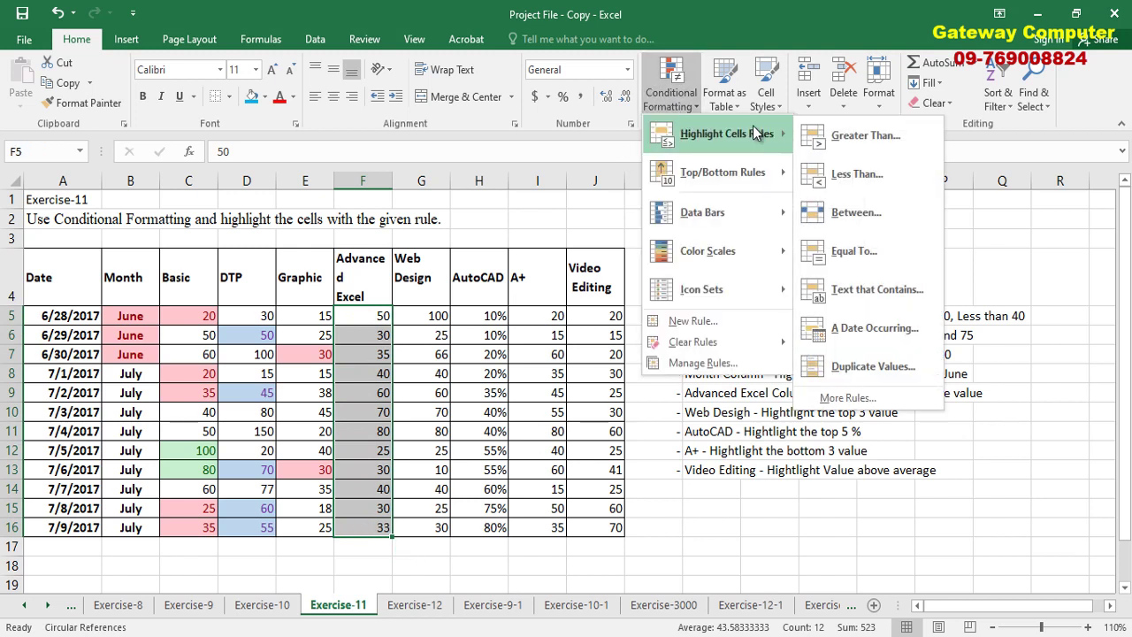
pyautogui.click(878, 370)
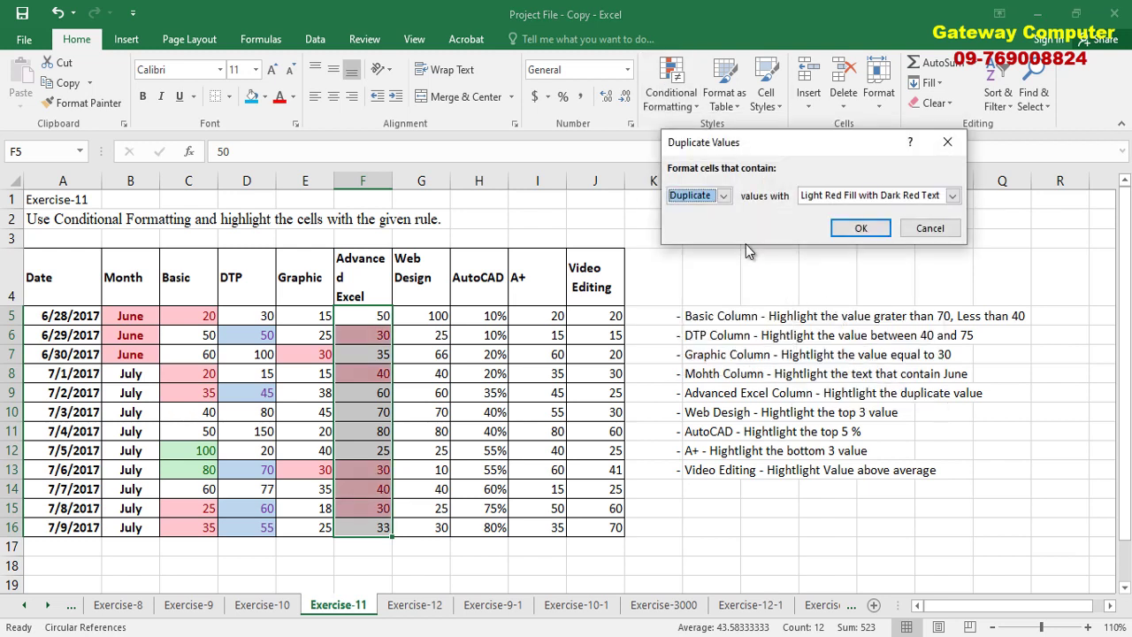
# Step: Preview the Unique option, return the rule to Duplicate with Light Red Fill with Dark Red Text, and apply it
pyautogui.click(724, 196)
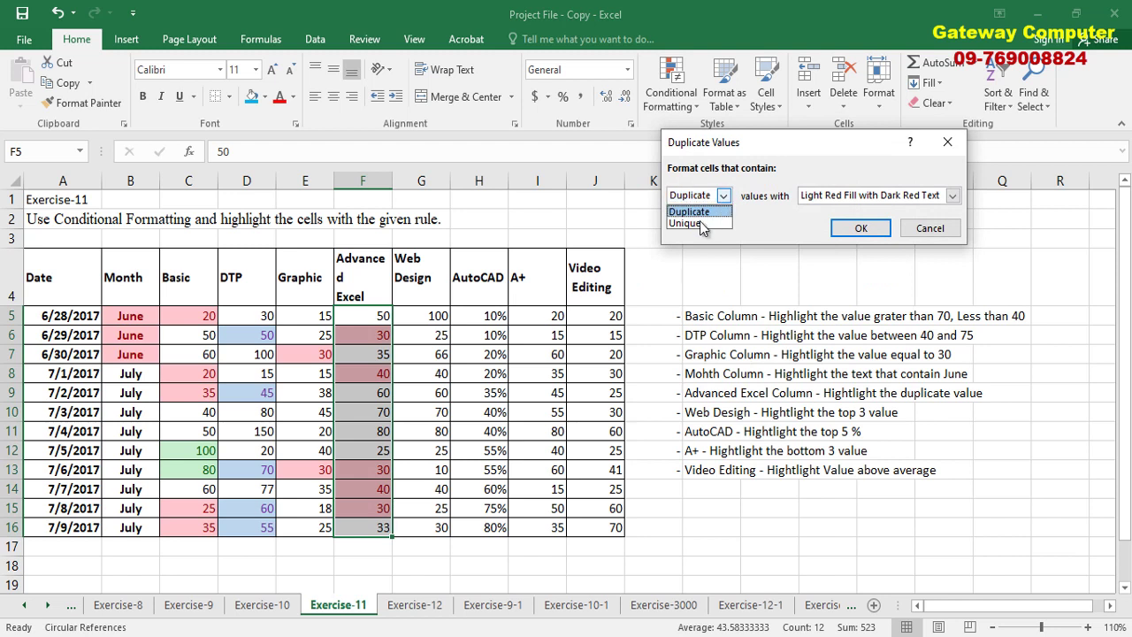
pyautogui.click(692, 223)
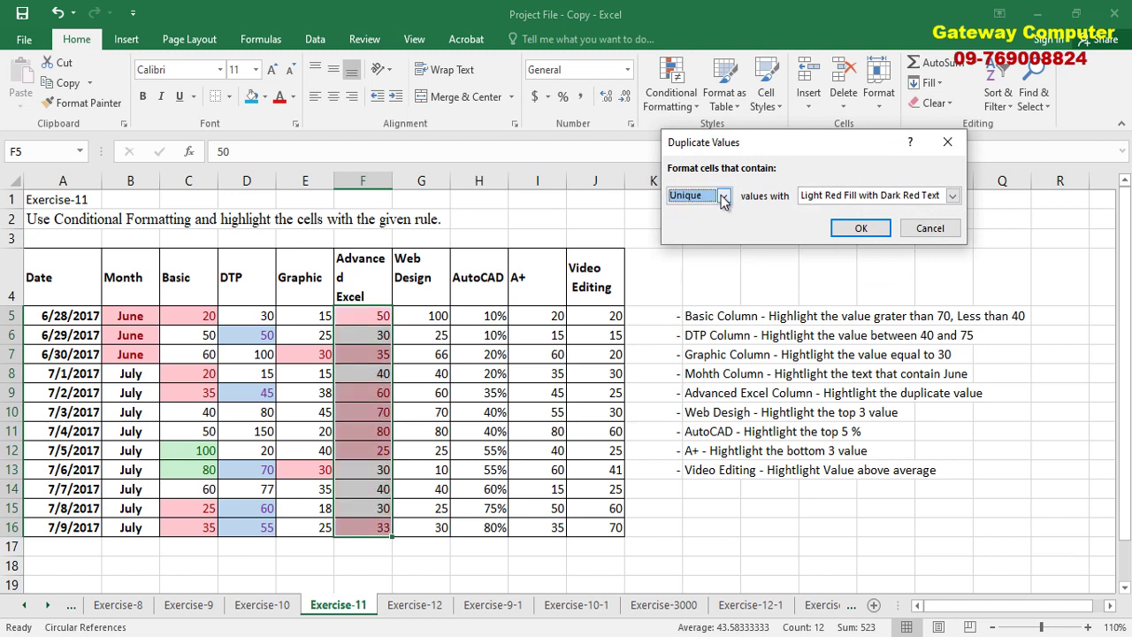
pyautogui.click(724, 196)
pyautogui.click(708, 215)
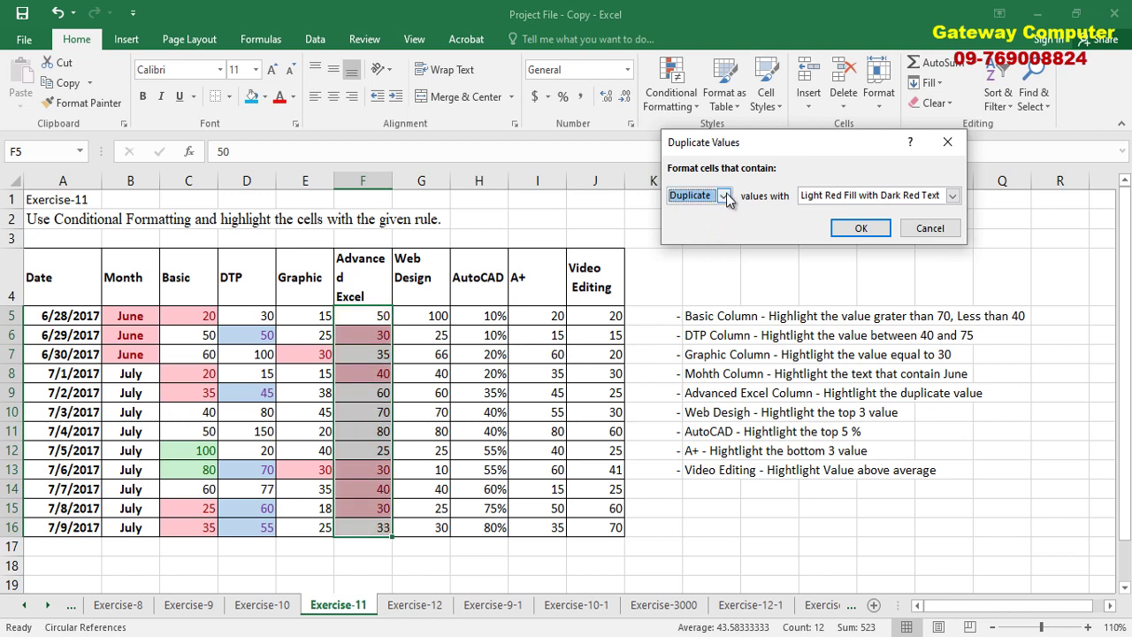
pyautogui.click(725, 194)
pyautogui.click(861, 228)
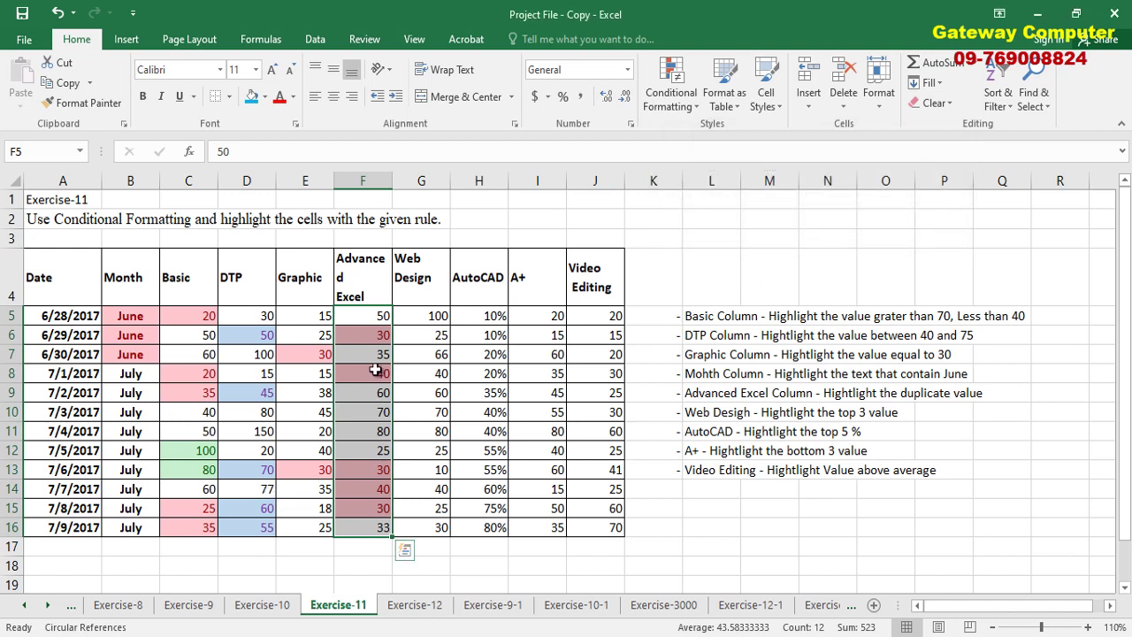
# Step: Check the highlighted cells in the Advanced Excel column against their repeated values
pyautogui.click(373, 337)
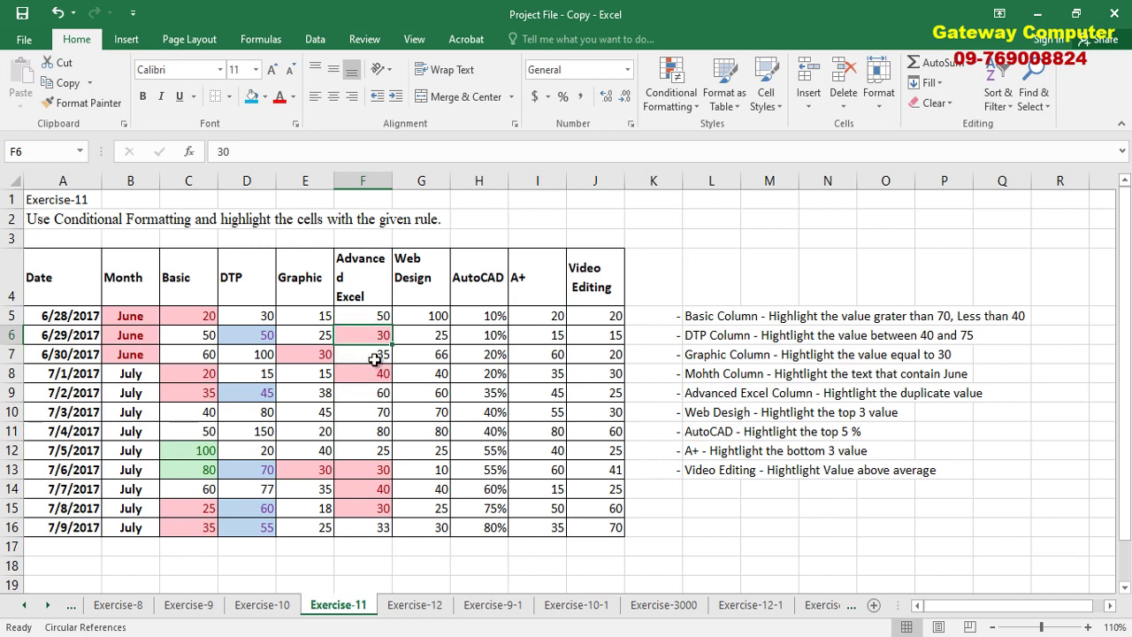
pyautogui.click(378, 471)
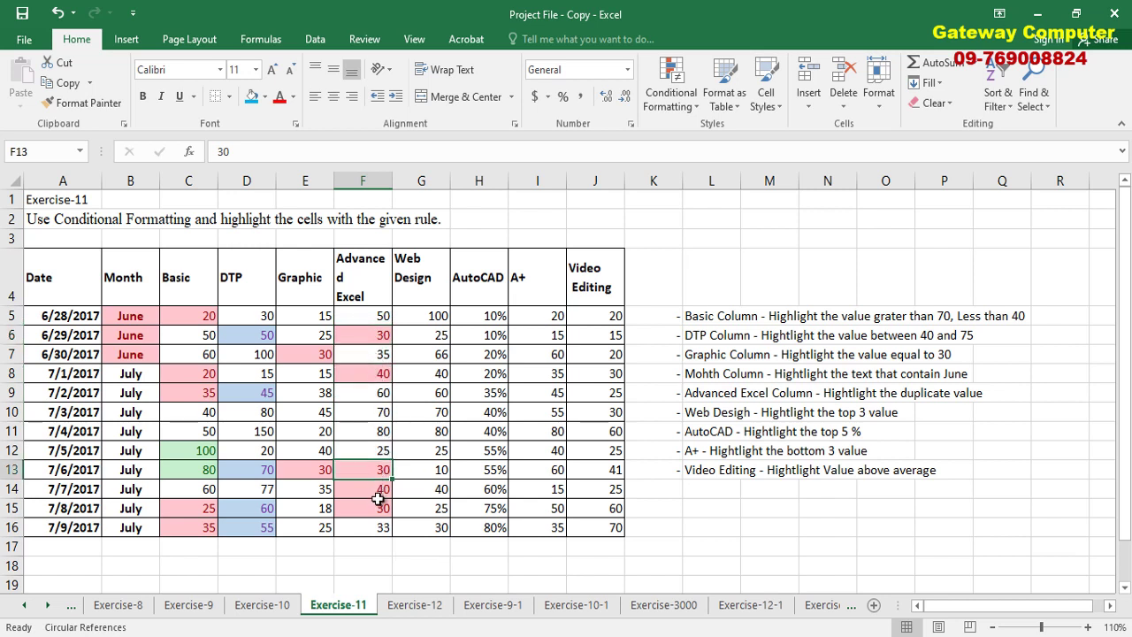
pyautogui.click(378, 509)
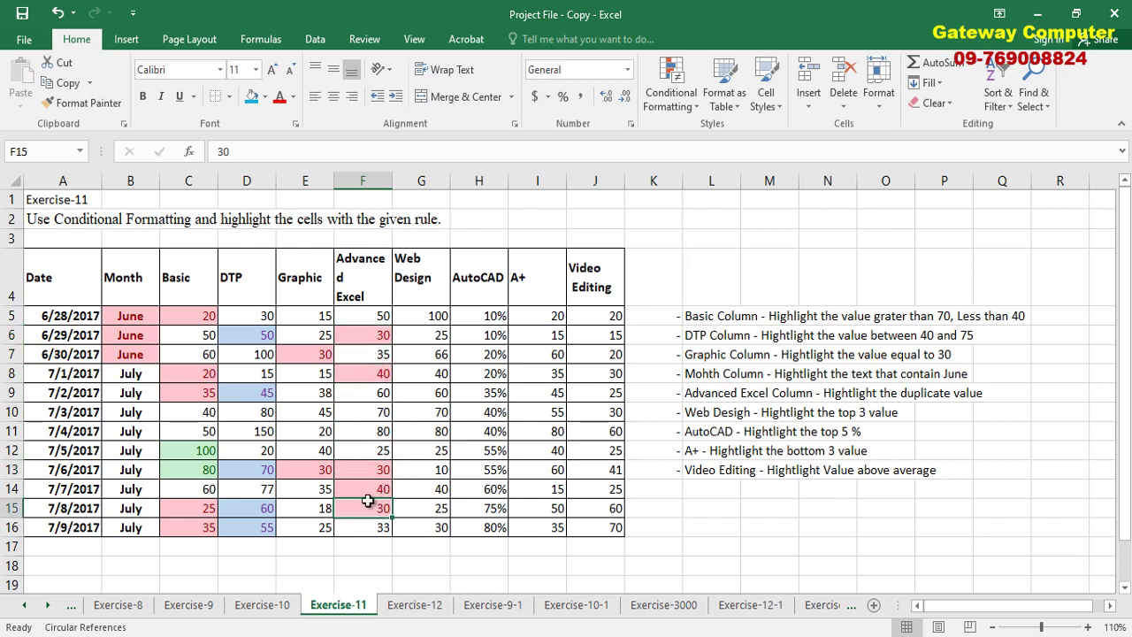
pyautogui.click(373, 375)
pyautogui.click(381, 488)
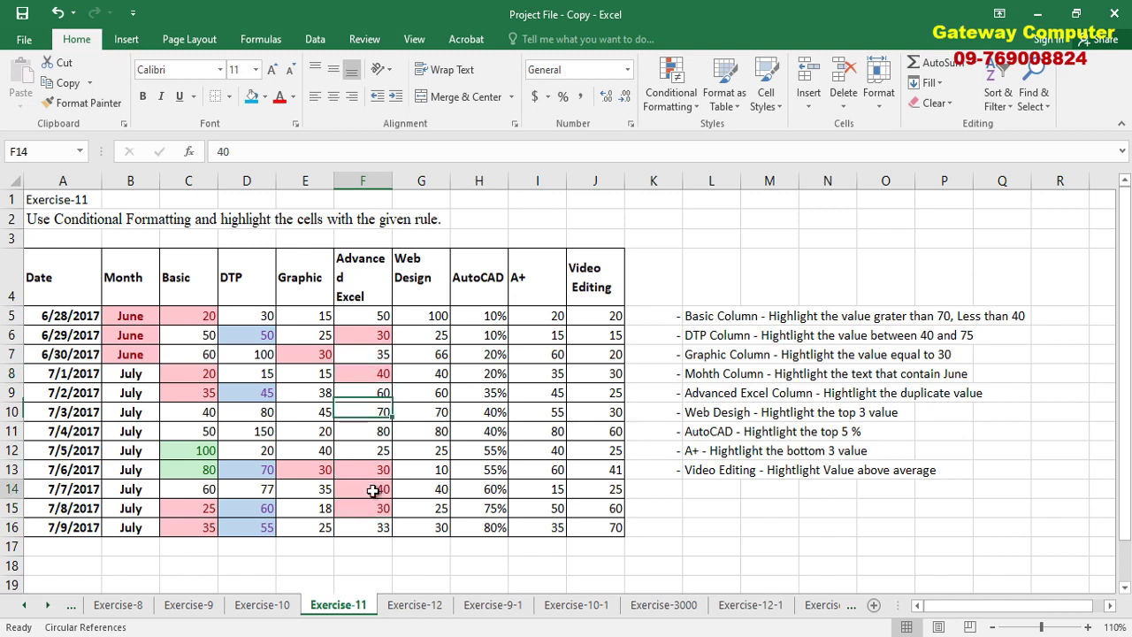
pyautogui.click(379, 321)
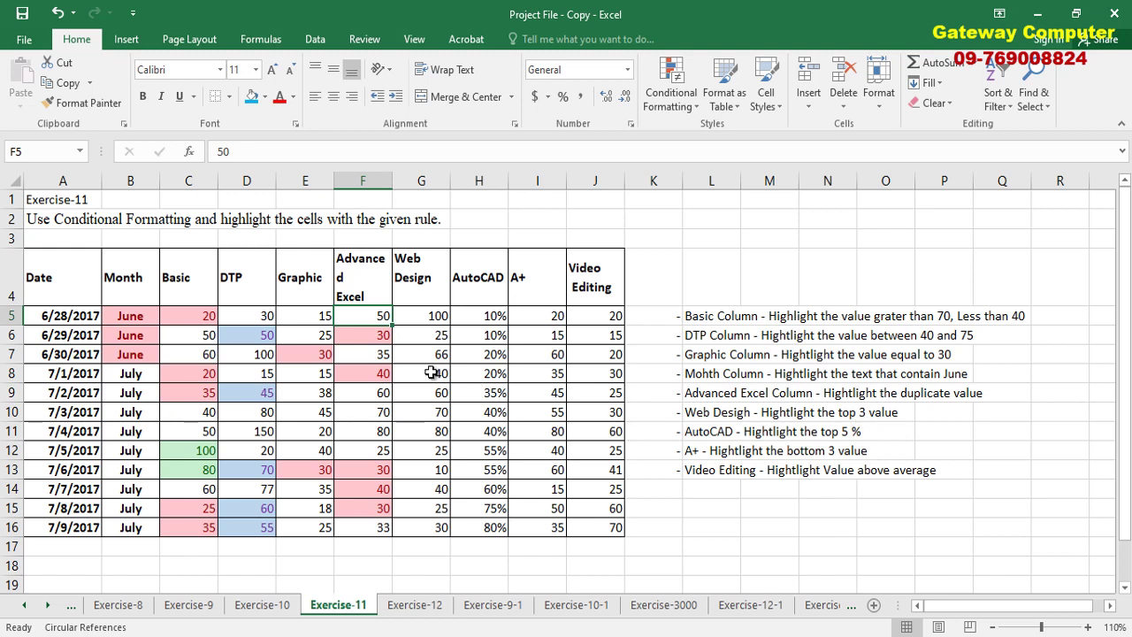
# Step: Start a Top 10 Items conditional formatting rule on the Web Design values in G5:G16
pyautogui.moveTo(426, 313); pyautogui.dragTo(434, 527)
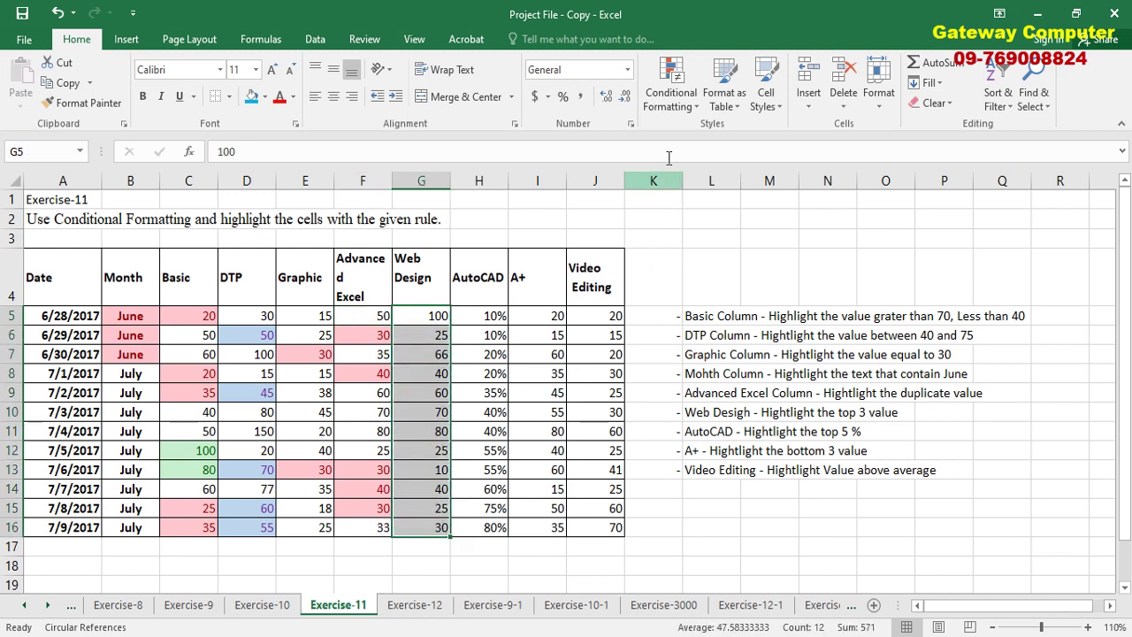
pyautogui.click(672, 89)
pyautogui.moveTo(697, 139)
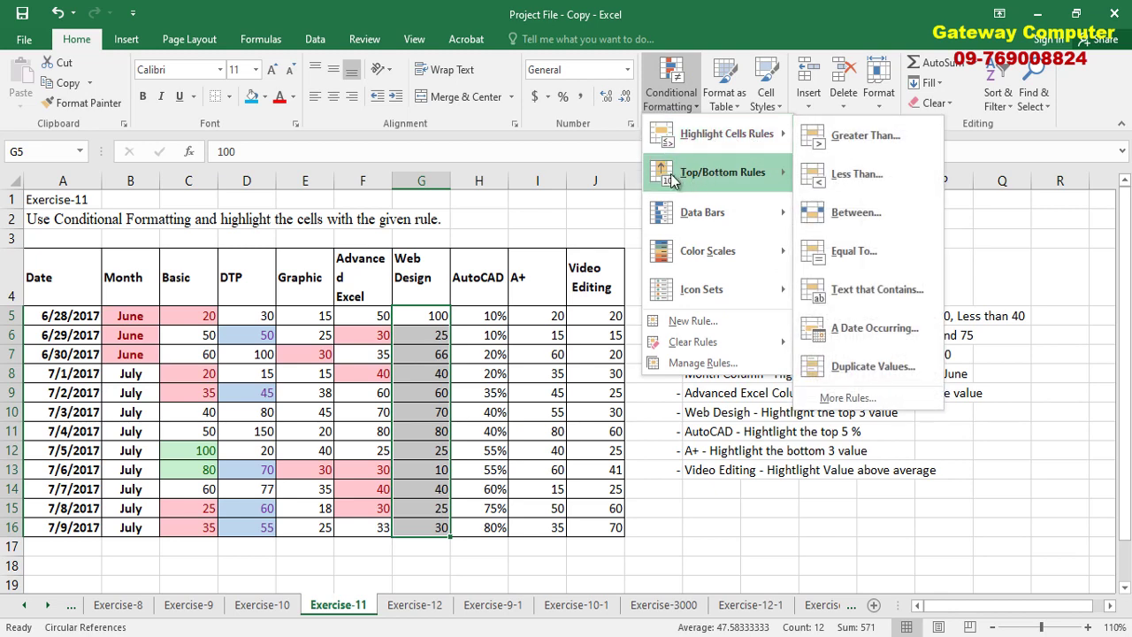
pyautogui.moveTo(700, 177)
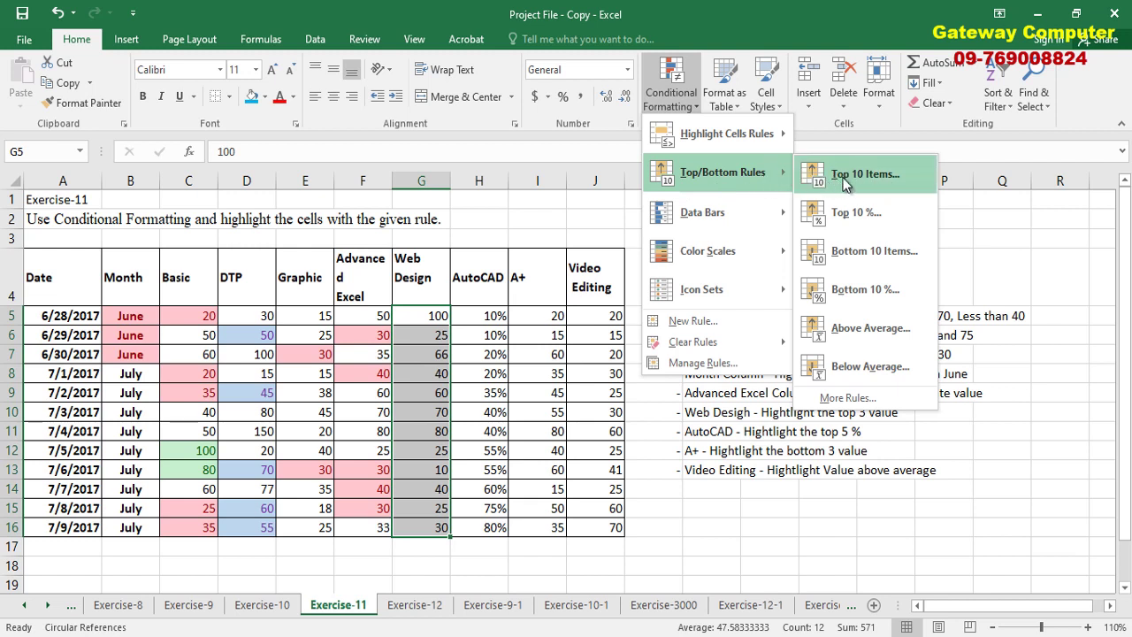
pyautogui.click(888, 178)
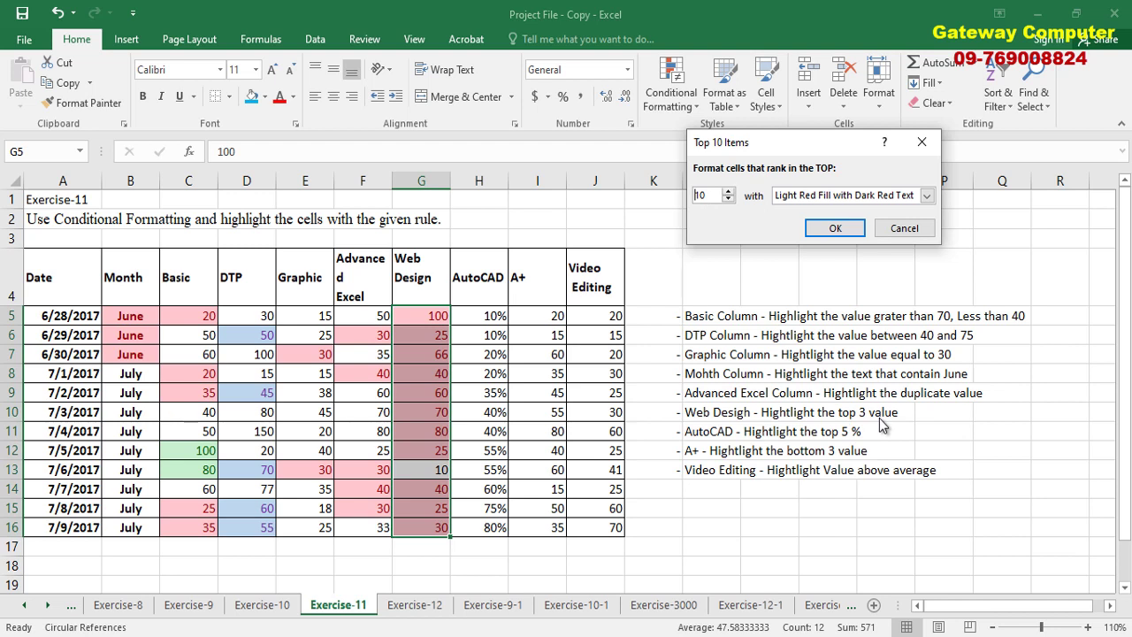
# Step: Set the Web Design rule's rank to 3 with Light Red Fill with Dark Red Text, and apply the rule
pyautogui.click(729, 199)
pyautogui.click(728, 199)
pyautogui.click(728, 199)
pyautogui.click(728, 199)
pyautogui.click(728, 199)
pyautogui.click(728, 199)
pyautogui.click(728, 199)
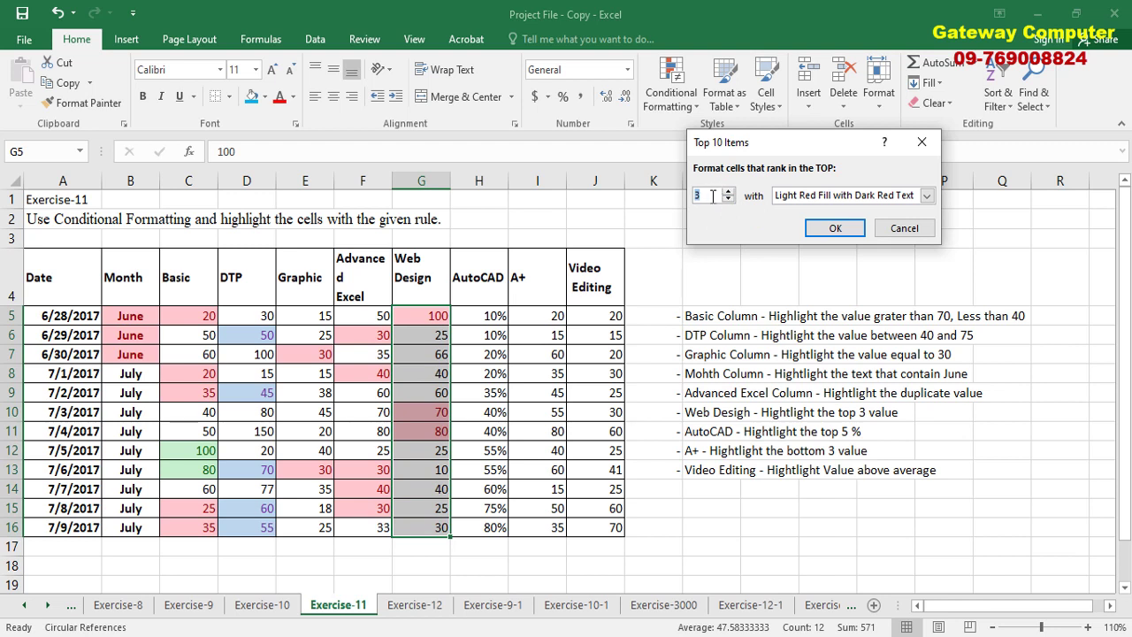
pyautogui.click(836, 226)
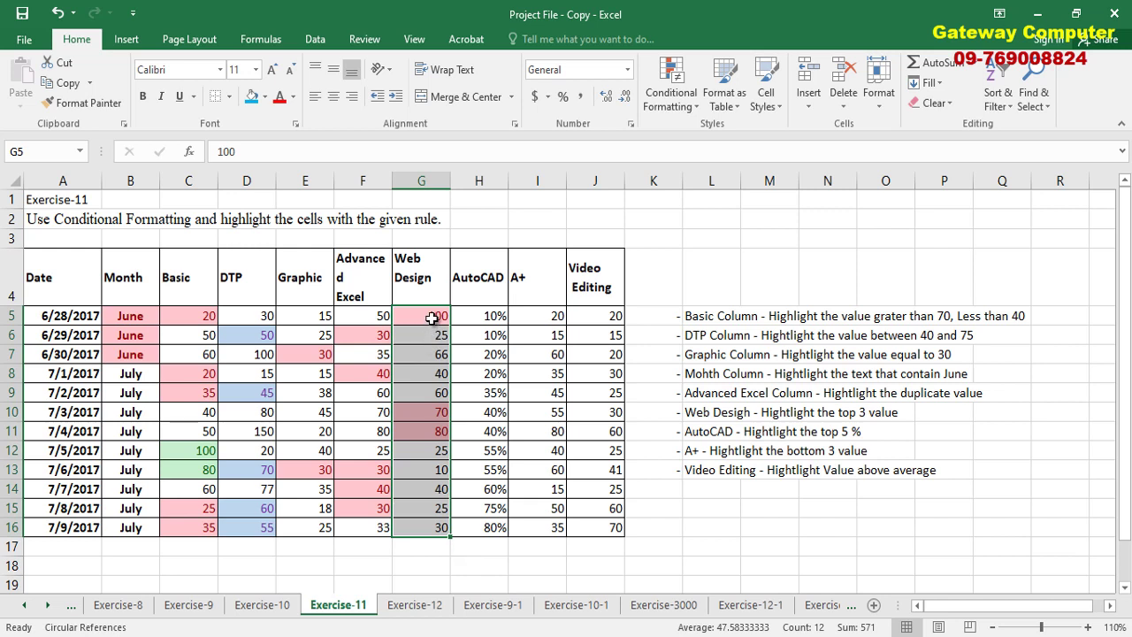
# Step: Check the highlighted Web Design cells and set the value for 6/29/2017 in G6 to 100
pyautogui.click(431, 317)
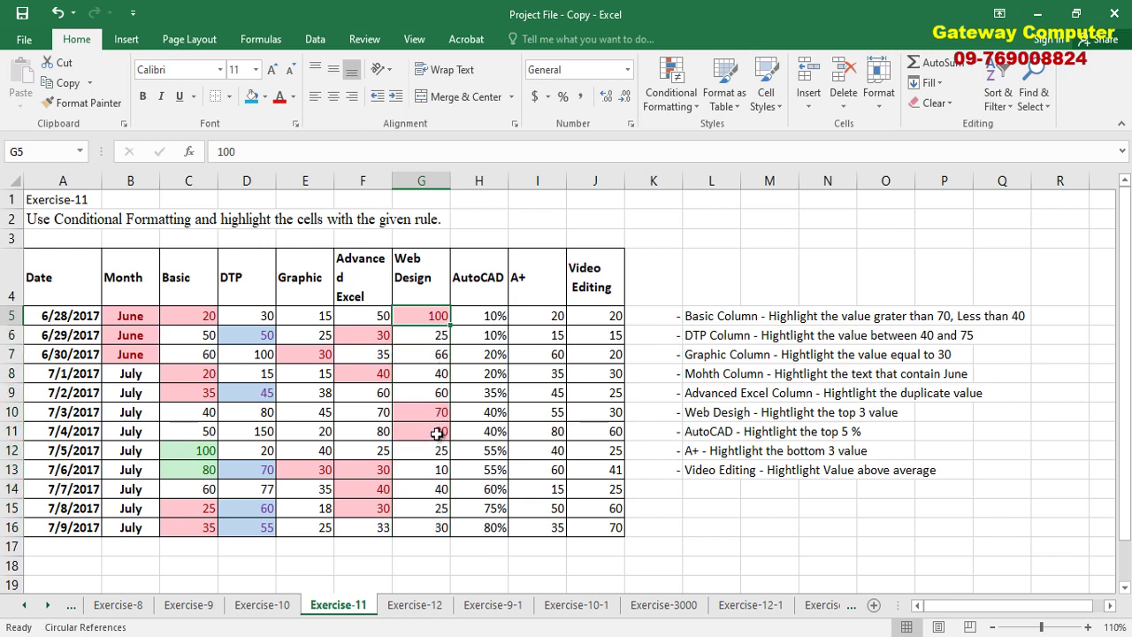
pyautogui.click(436, 434)
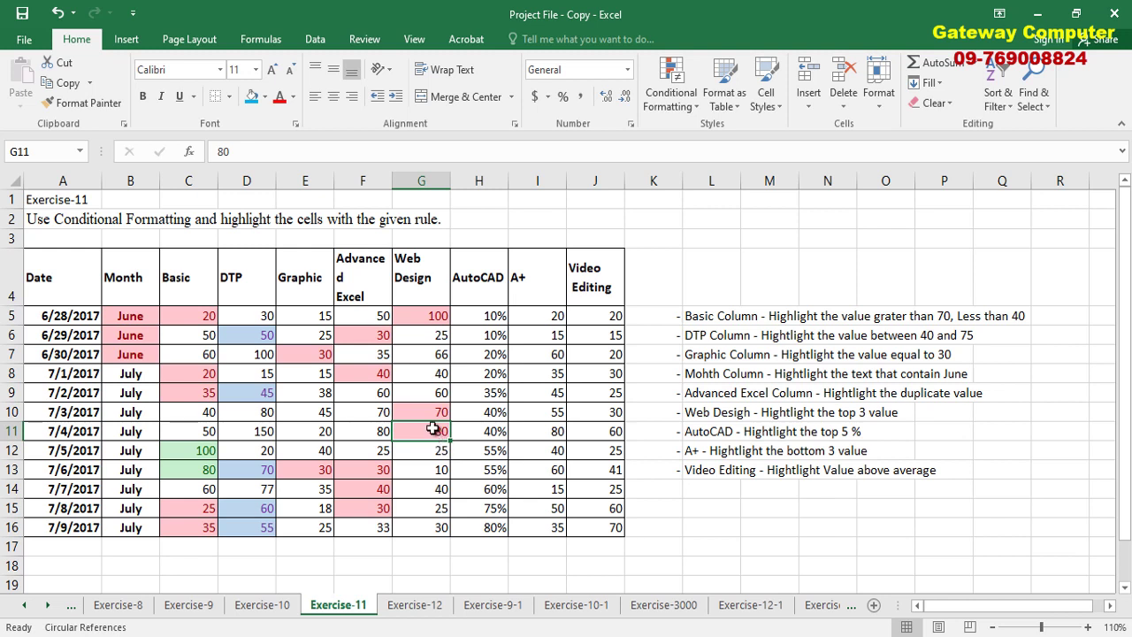
pyautogui.click(434, 336)
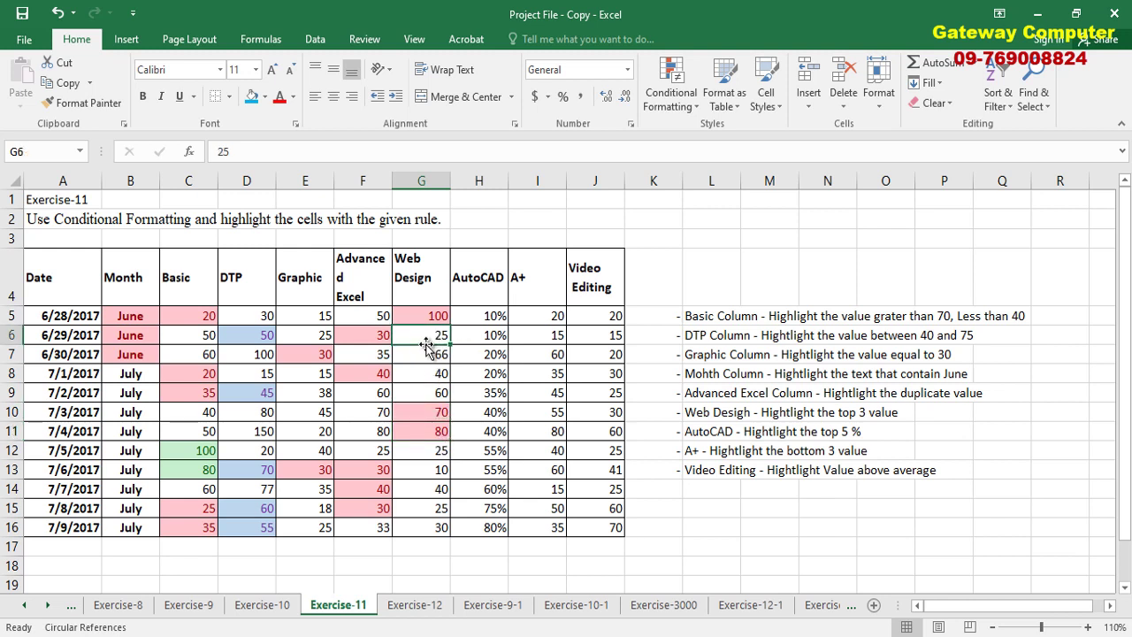
pyautogui.write('1')
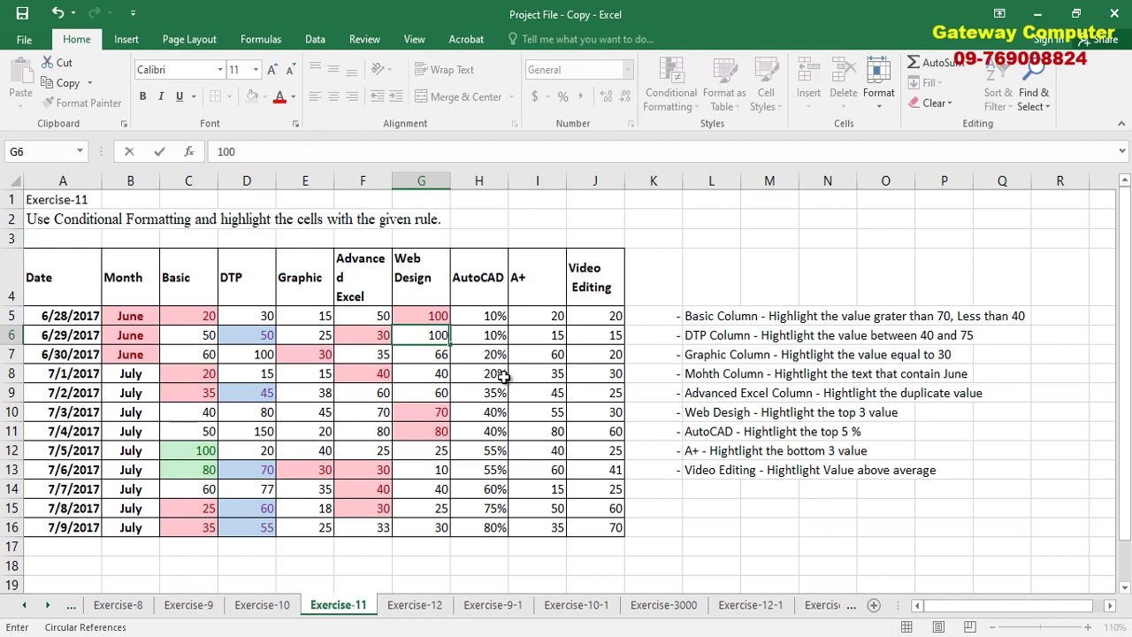
pyautogui.write('00')
pyautogui.press('Return')
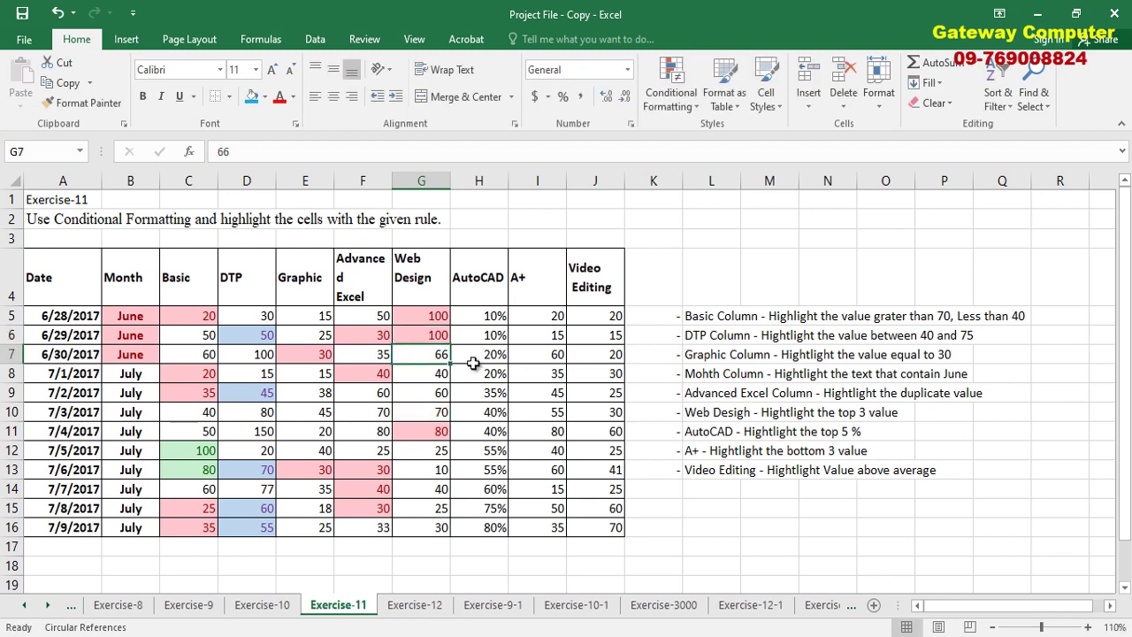
# Step: Set the Web Design value for 7/4/2017 in G11 to 100
pyautogui.click(435, 330)
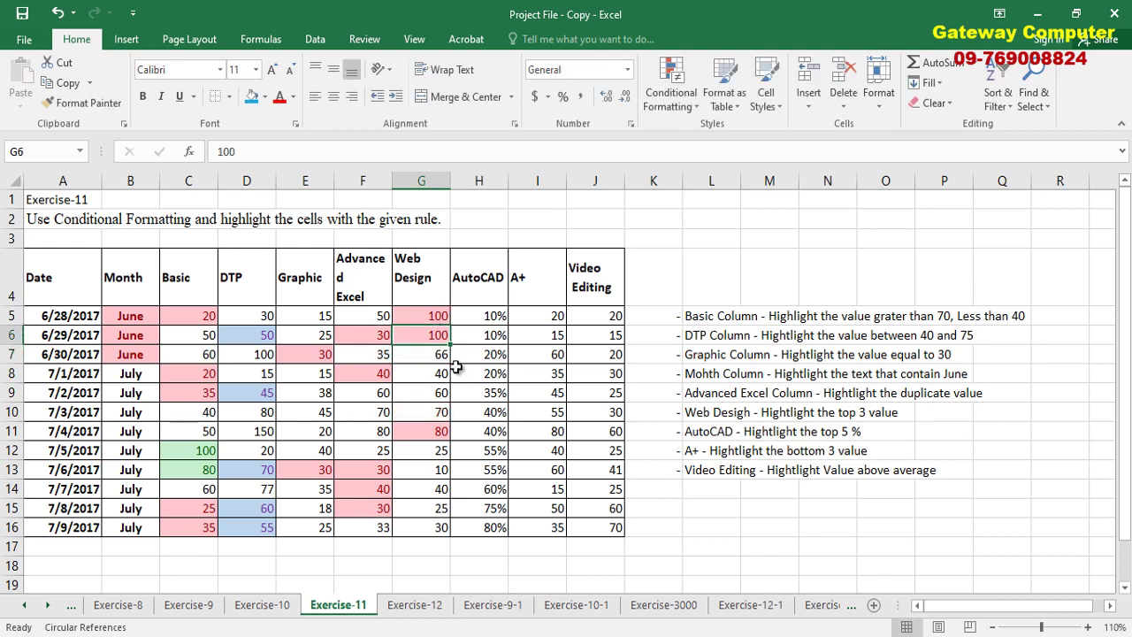
pyautogui.doubleClick(439, 432)
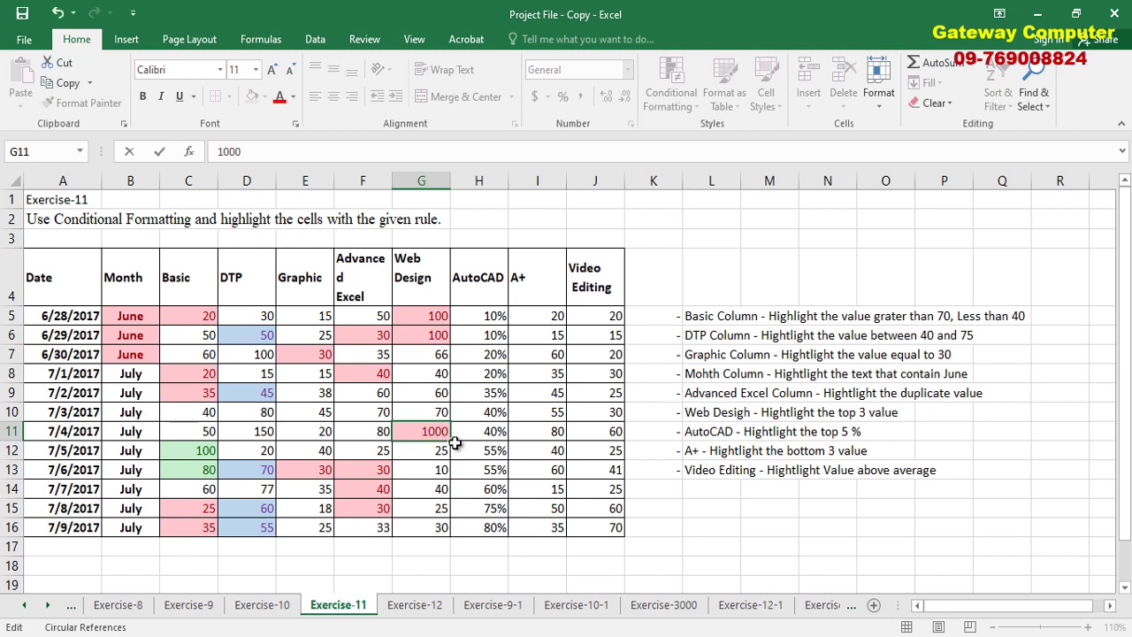
pyautogui.press('BackSpace')
pyautogui.press('Return')
# Step: Highlight the top 5 items in the AutoCAD column, H5:H16, using Light Red Fill with Dark Red Text
pyautogui.click(478, 513)
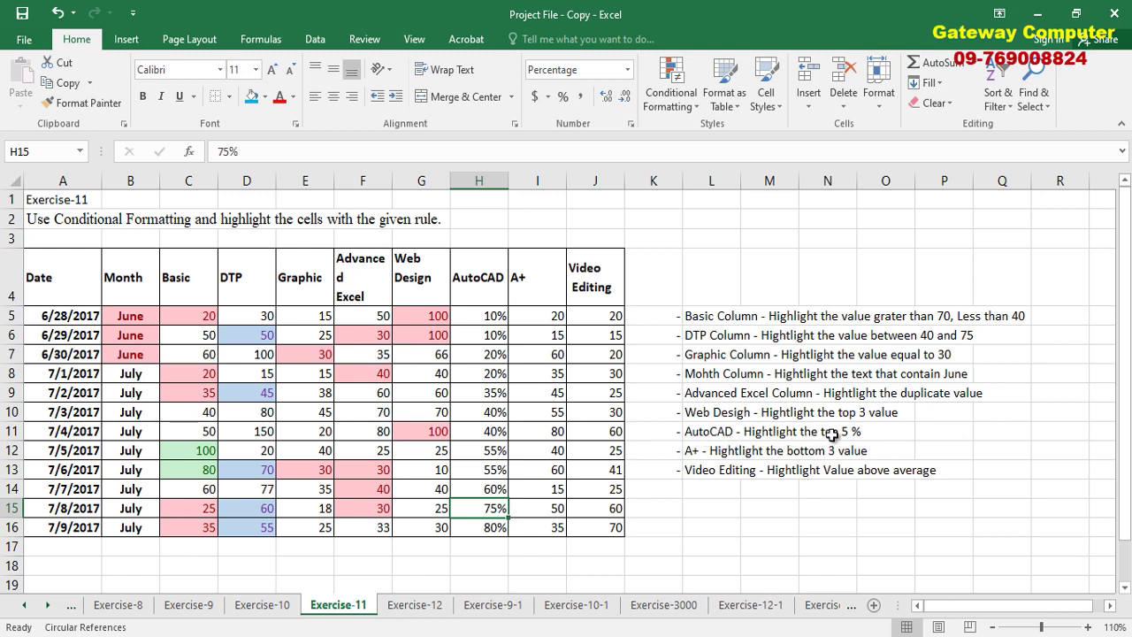
pyautogui.moveTo(483, 315); pyautogui.dragTo(476, 528)
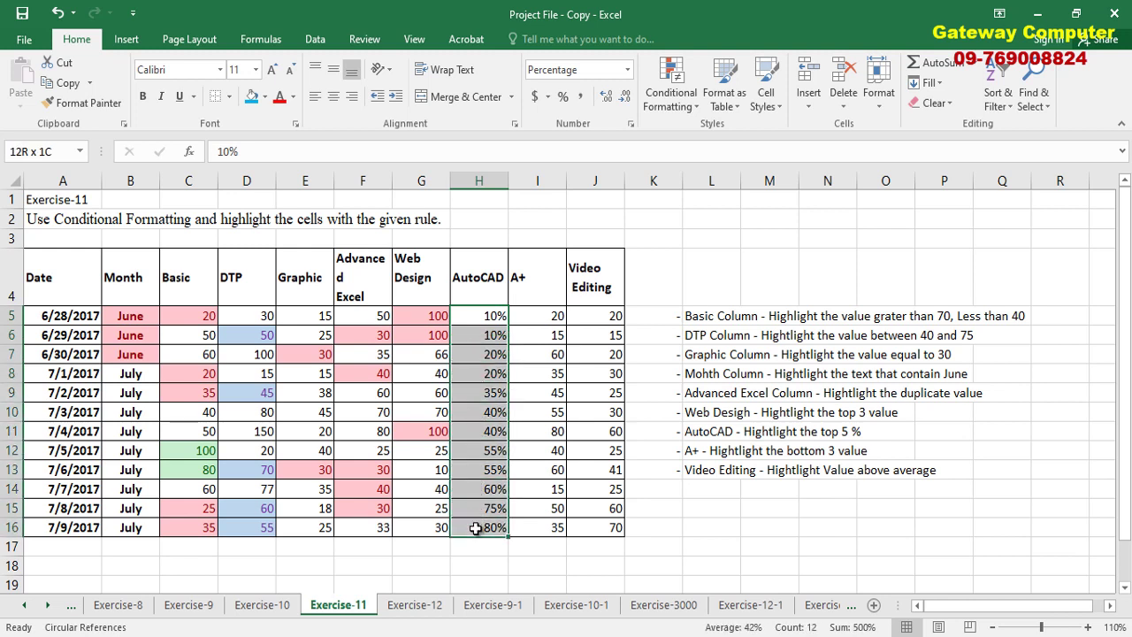
pyautogui.moveTo(475, 528); pyautogui.dragTo(476, 528)
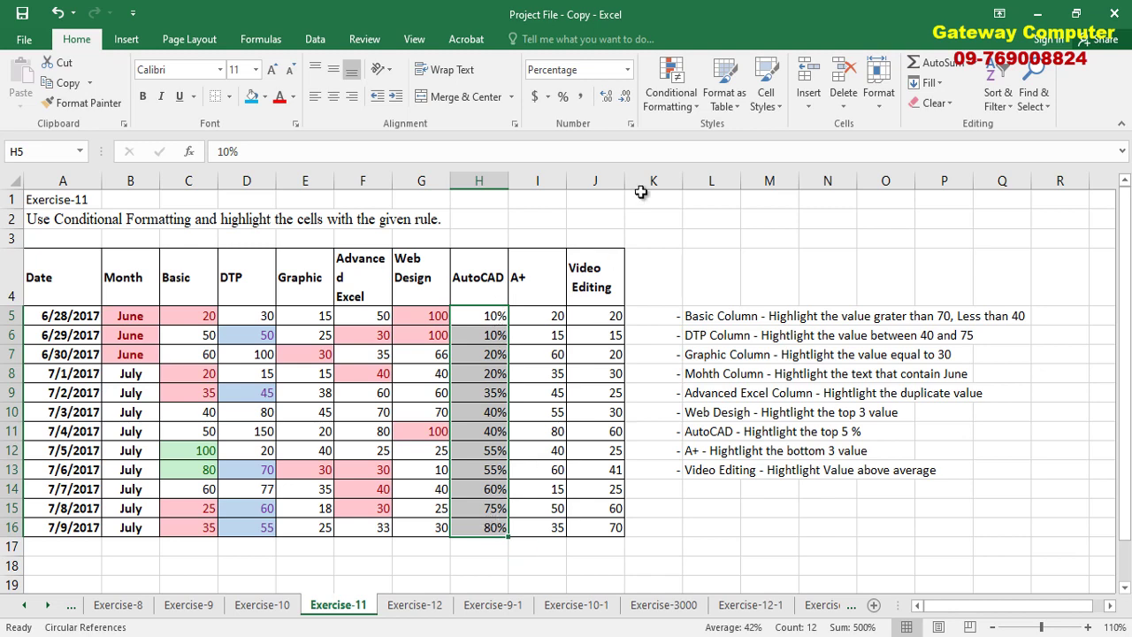
pyautogui.click(670, 84)
pyautogui.moveTo(728, 178)
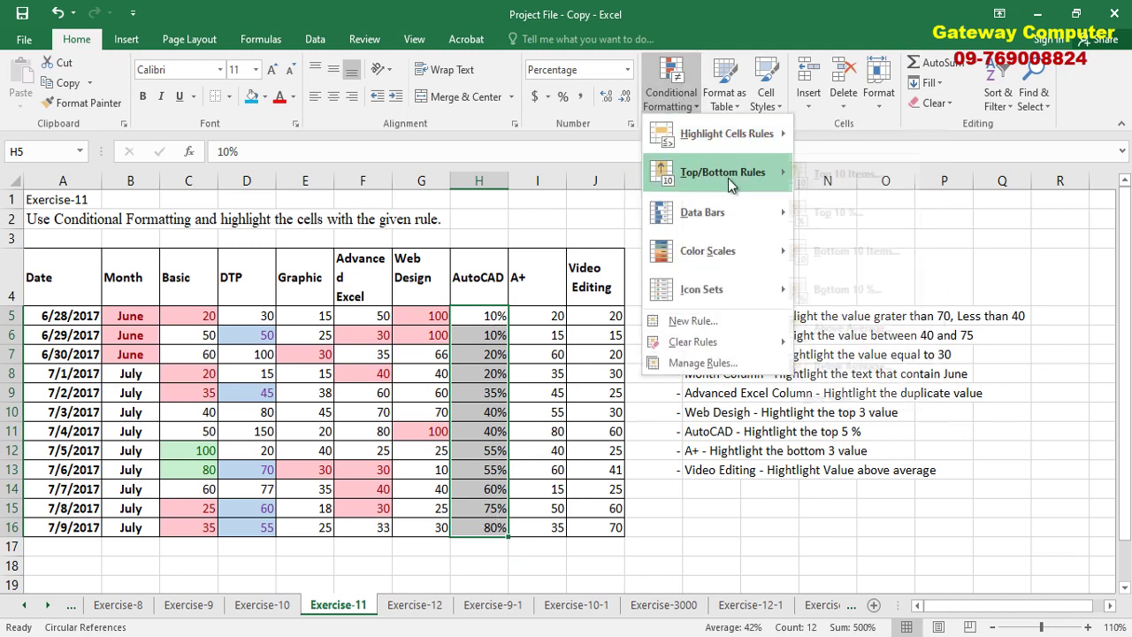
pyautogui.click(866, 175)
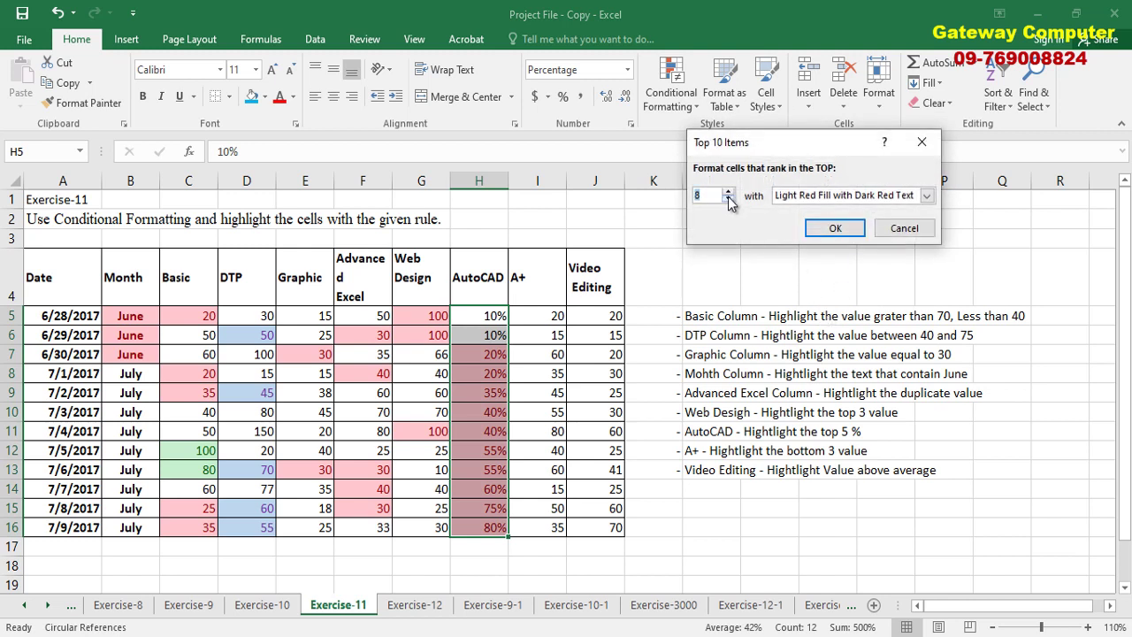
pyautogui.click(729, 199)
pyautogui.click(728, 200)
pyautogui.click(728, 199)
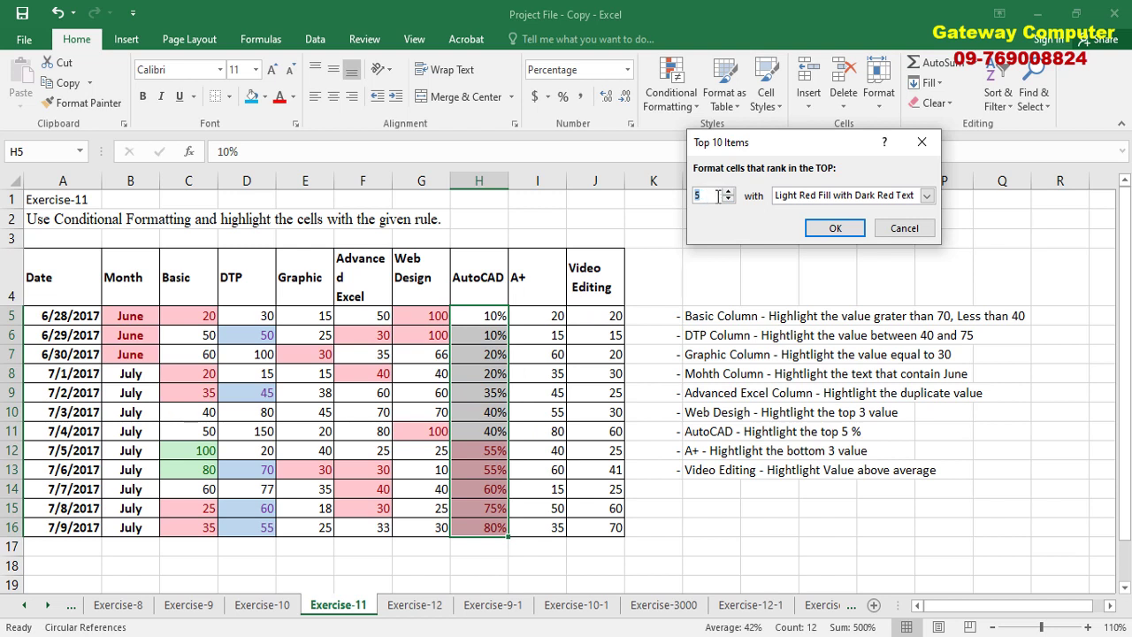
pyautogui.click(835, 229)
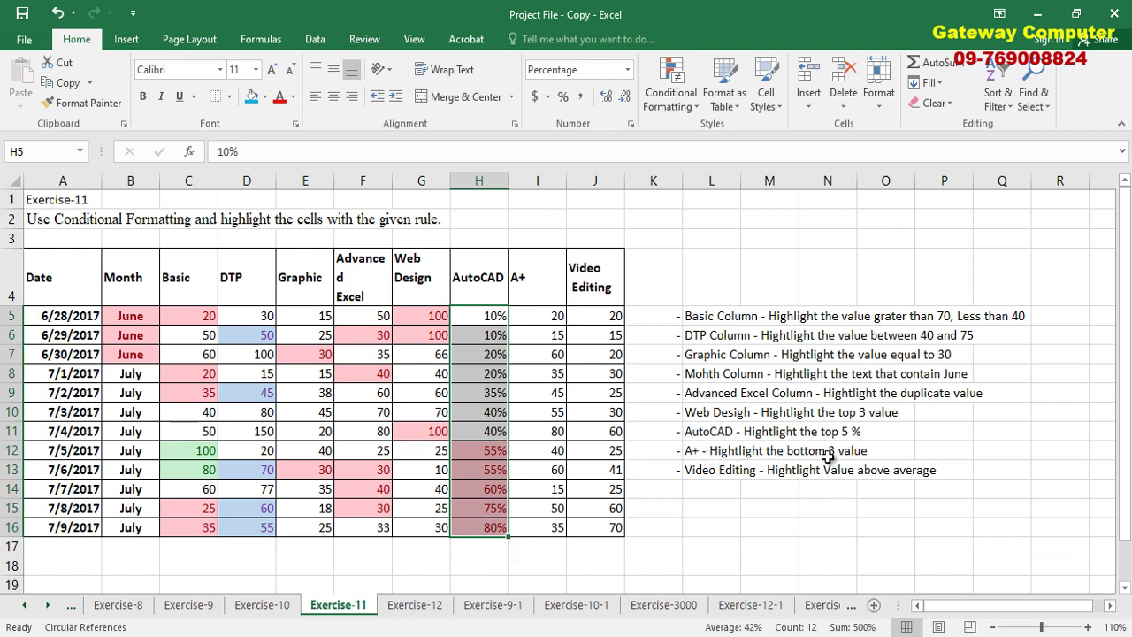
# Step: Highlight the bottom 3 items in the A+ column, I5:I16, using Light Red Fill with Dark Red Text
pyautogui.click(548, 318)
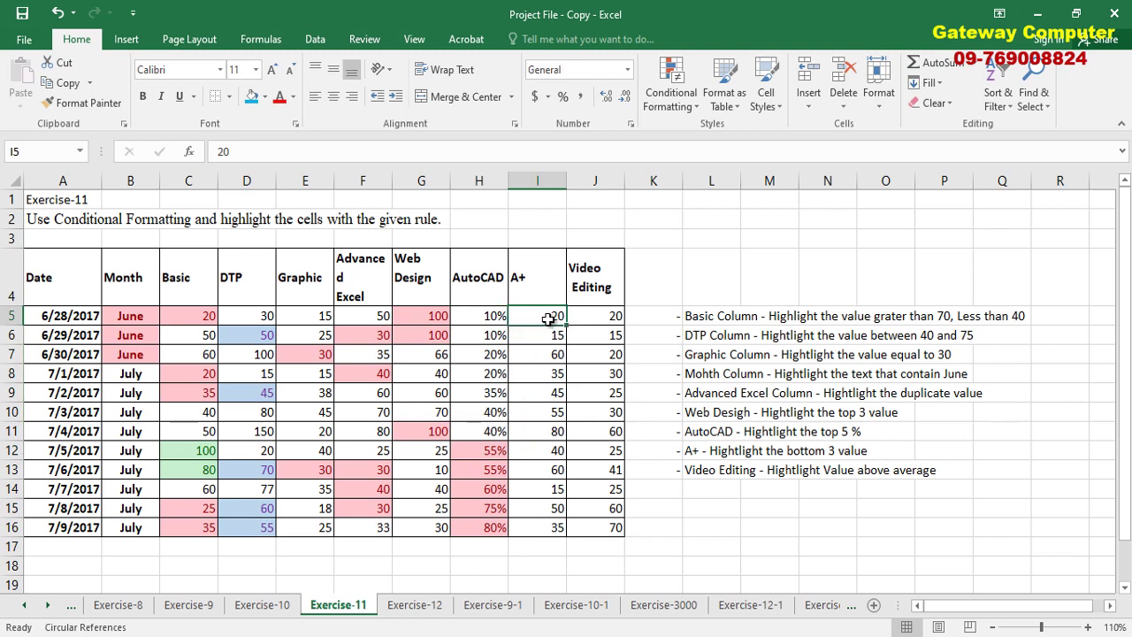
pyautogui.moveTo(548, 316); pyautogui.dragTo(523, 525)
pyautogui.click(679, 100)
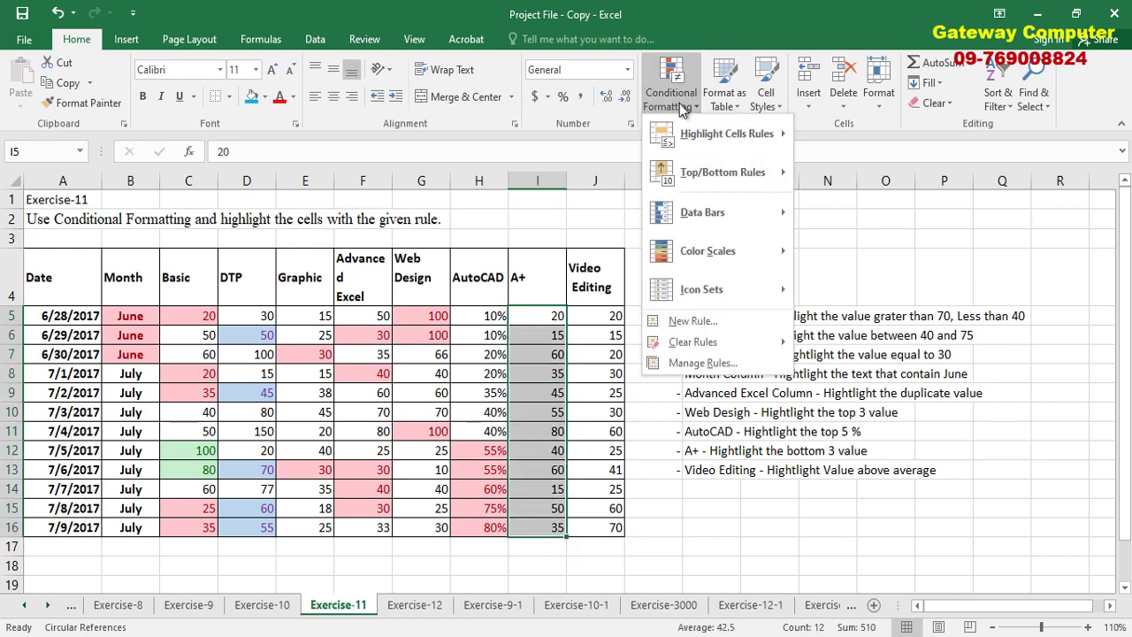
pyautogui.moveTo(775, 181)
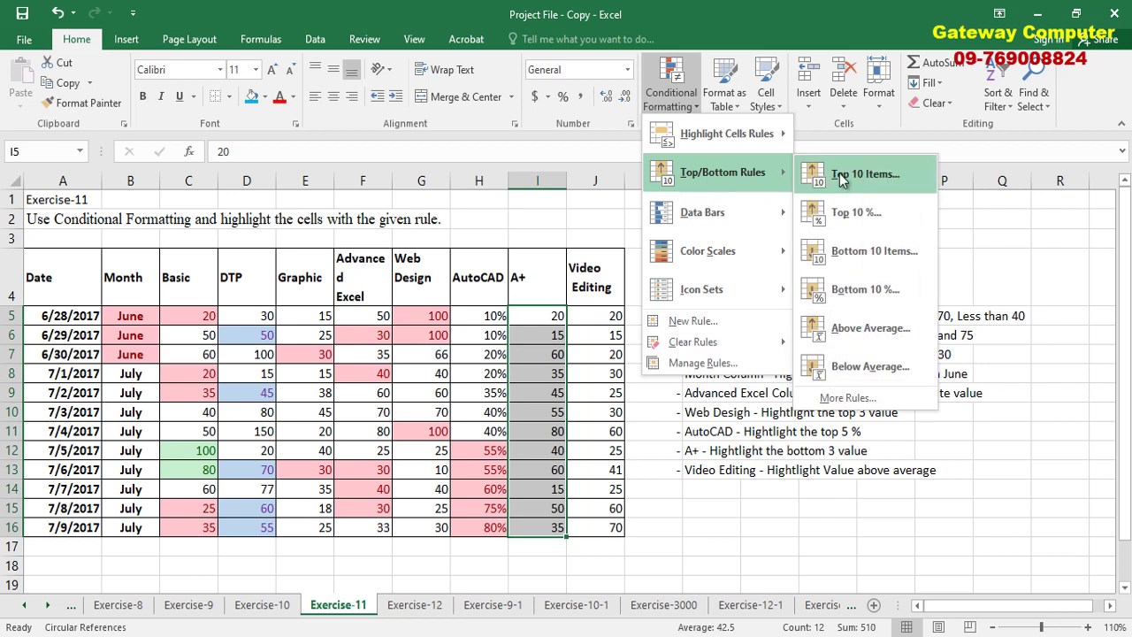
pyautogui.click(876, 252)
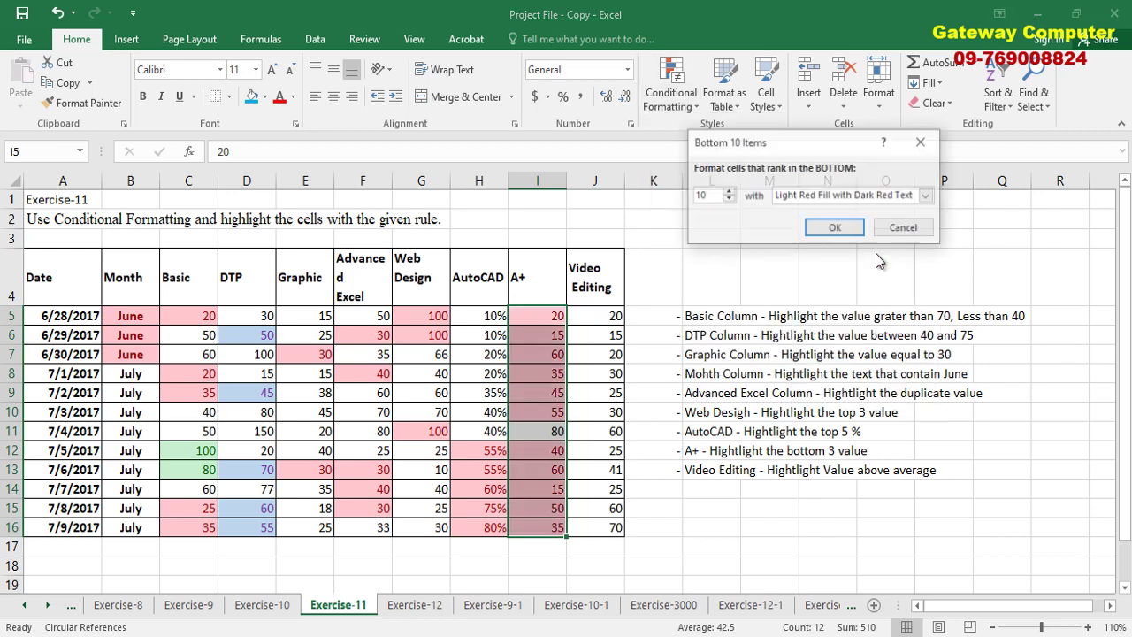
pyautogui.click(728, 199)
pyautogui.click(728, 199)
pyautogui.click(728, 199)
pyautogui.click(729, 199)
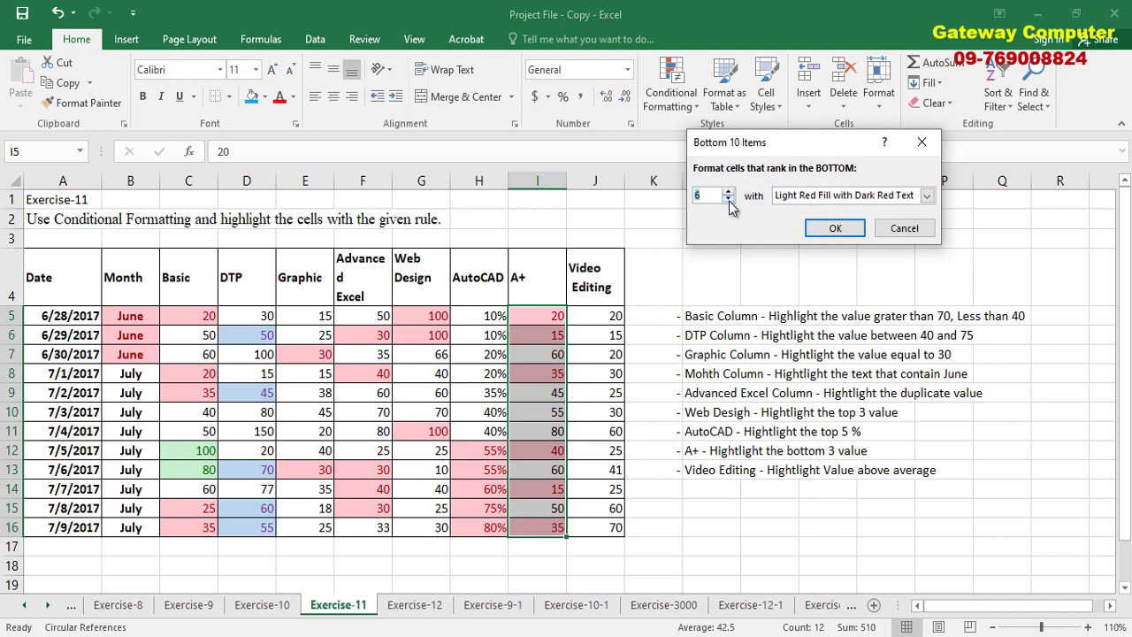
pyautogui.click(728, 199)
pyautogui.click(728, 199)
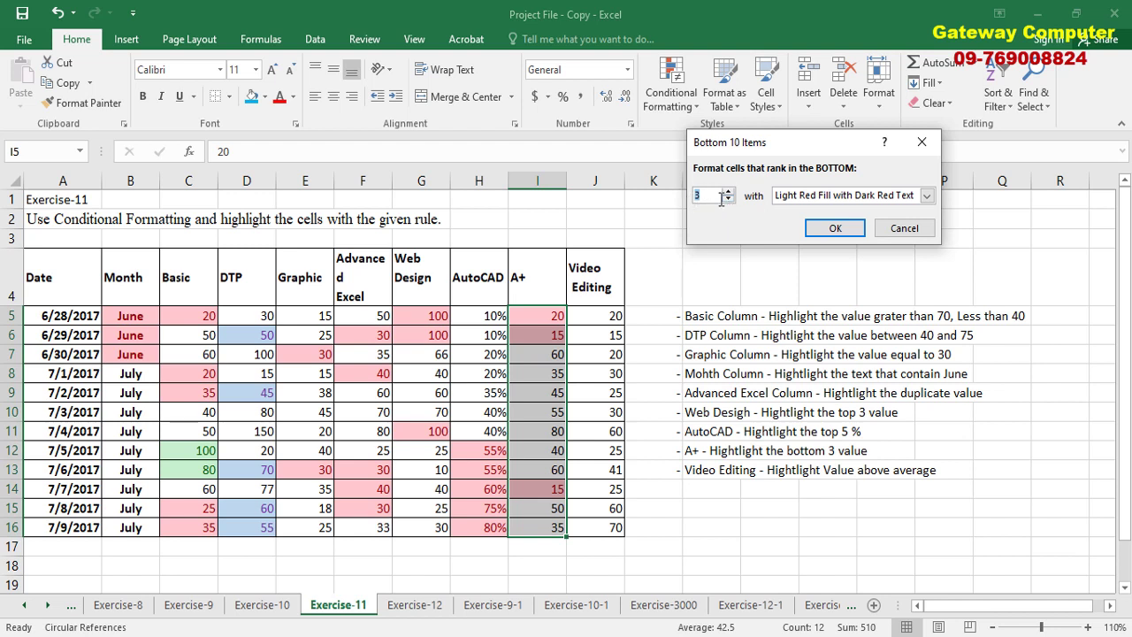
pyautogui.click(835, 228)
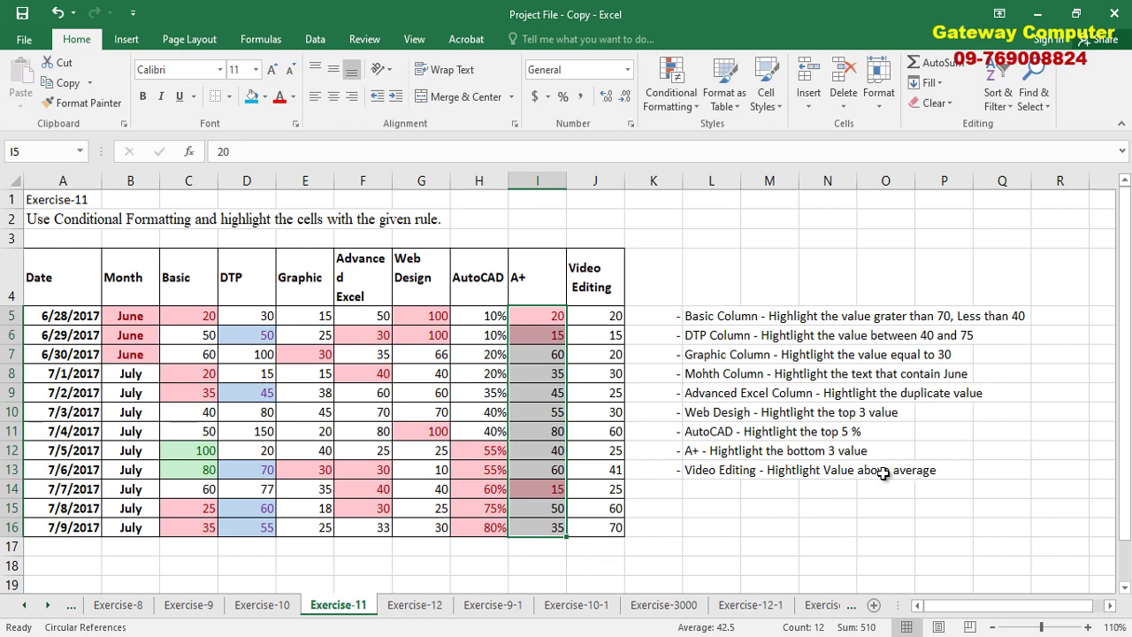
# Step: Highlight the above-average values in the Video Editing column, J5:J16, using Green Fill with Dark Green Text
pyautogui.moveTo(605, 316); pyautogui.dragTo(605, 533)
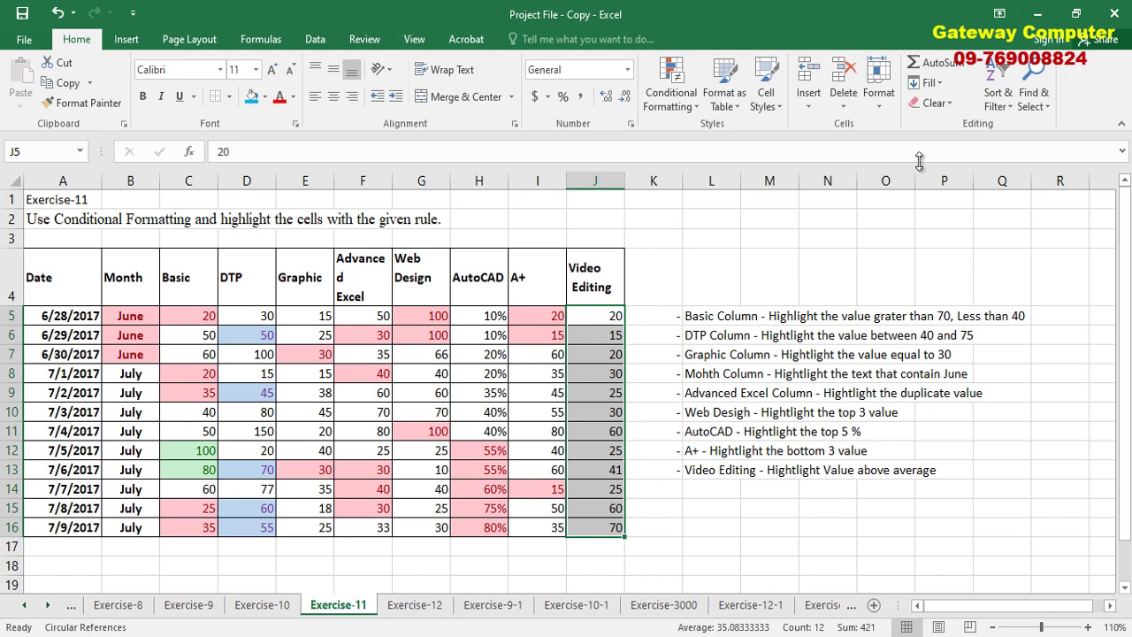
pyautogui.click(675, 102)
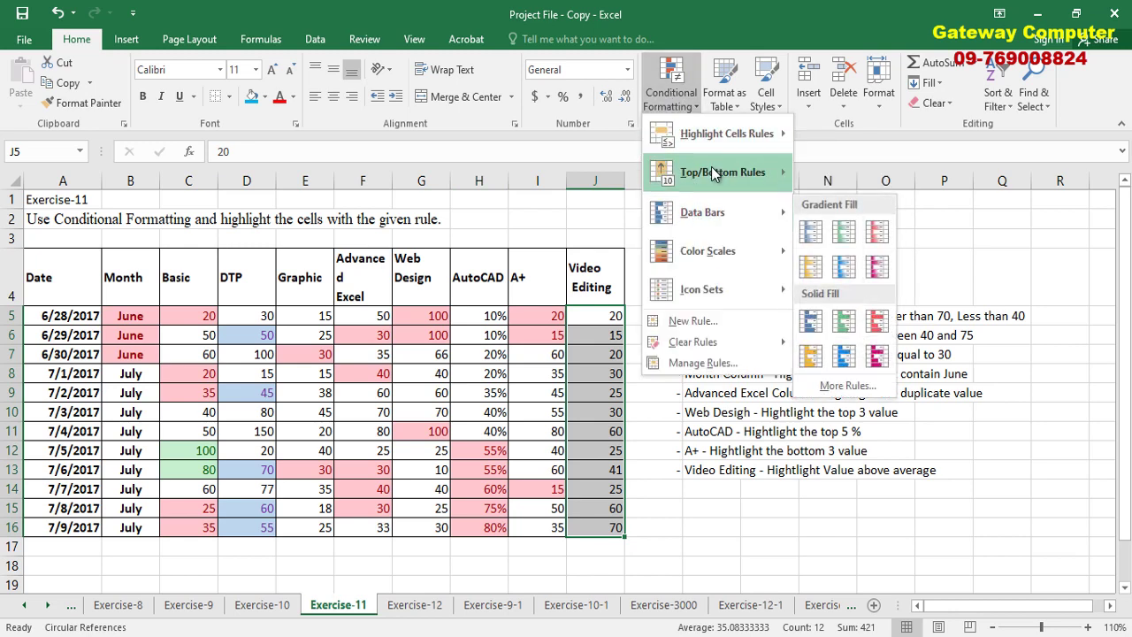
pyautogui.moveTo(711, 170)
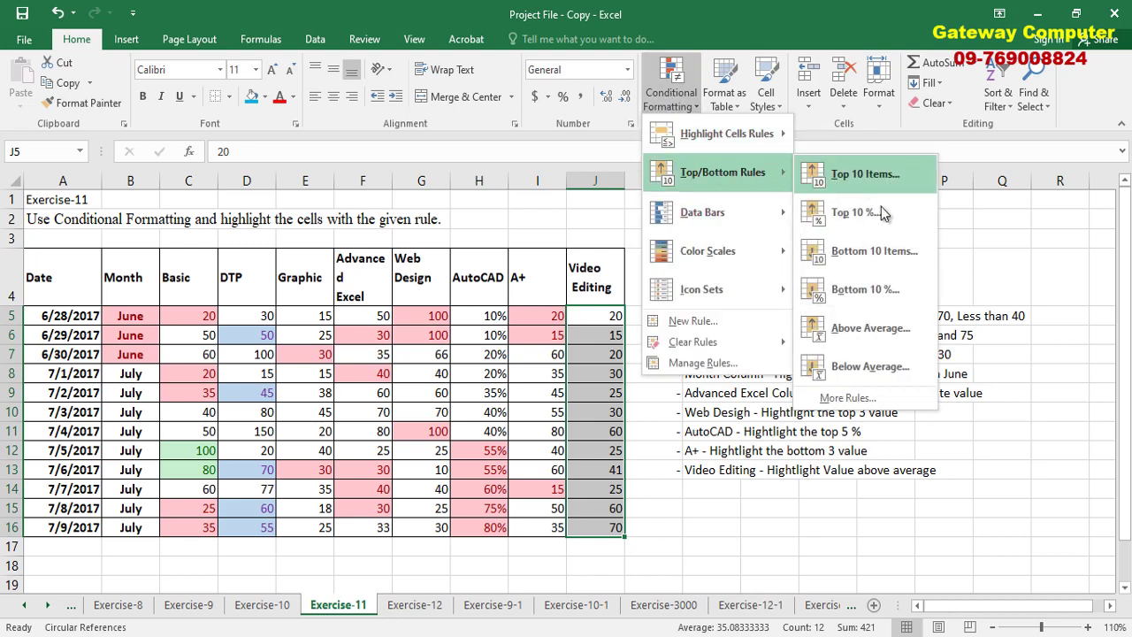
pyautogui.click(892, 333)
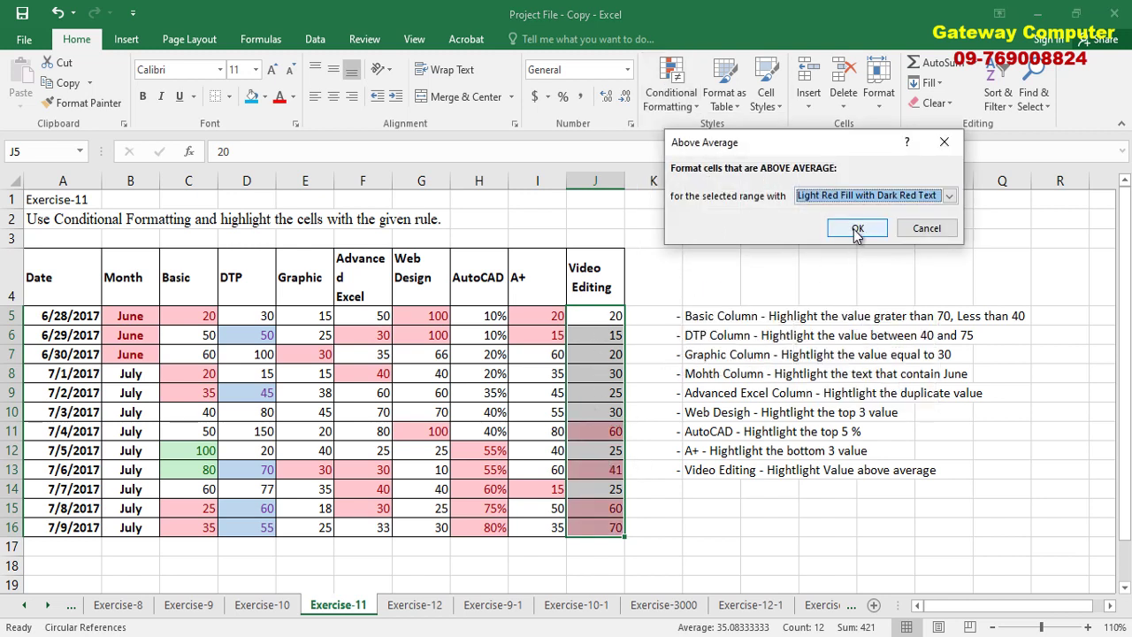
pyautogui.click(948, 196)
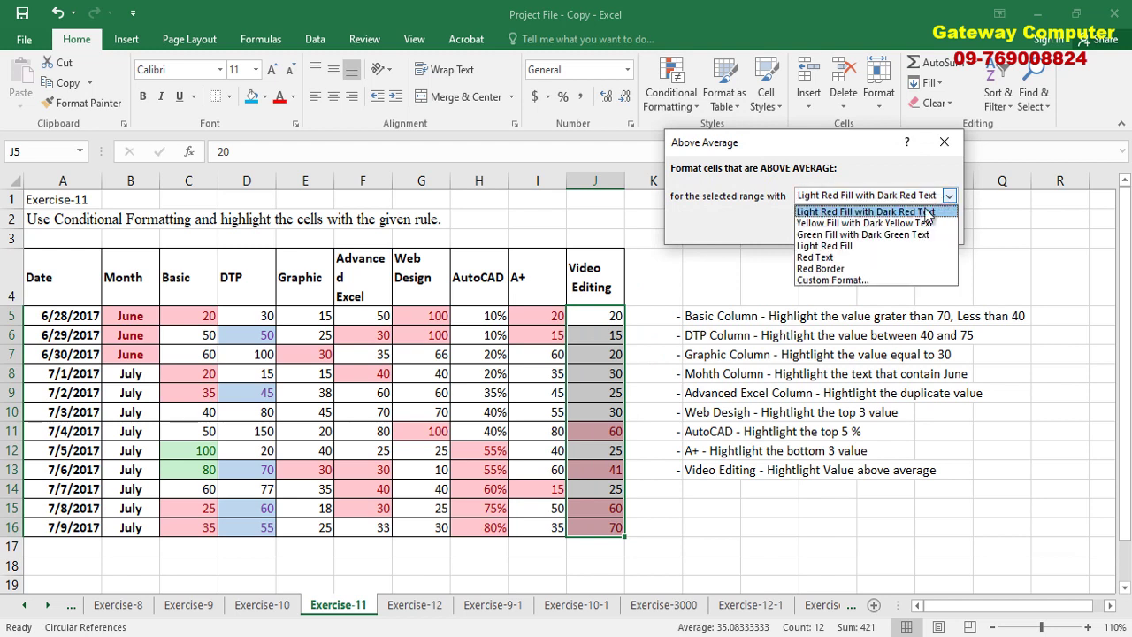
pyautogui.click(839, 235)
pyautogui.click(854, 226)
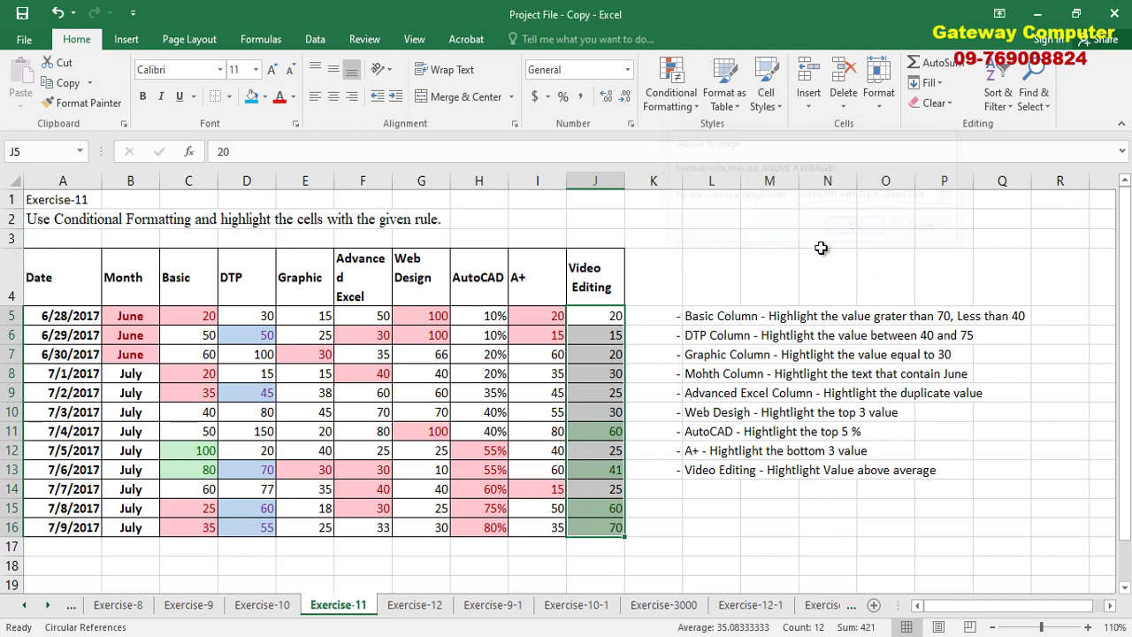
pyautogui.click(663, 394)
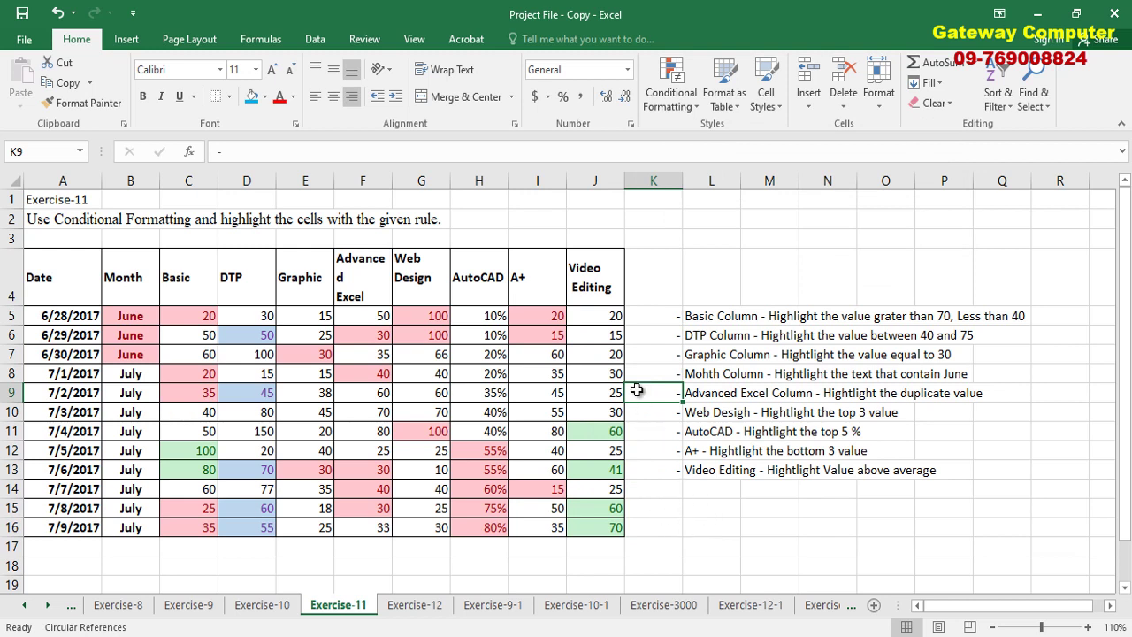
# Step: Calculate the average of the Video Editing values in cell L16 with =AVERAGE(J5:J16)
pyautogui.click(712, 527)
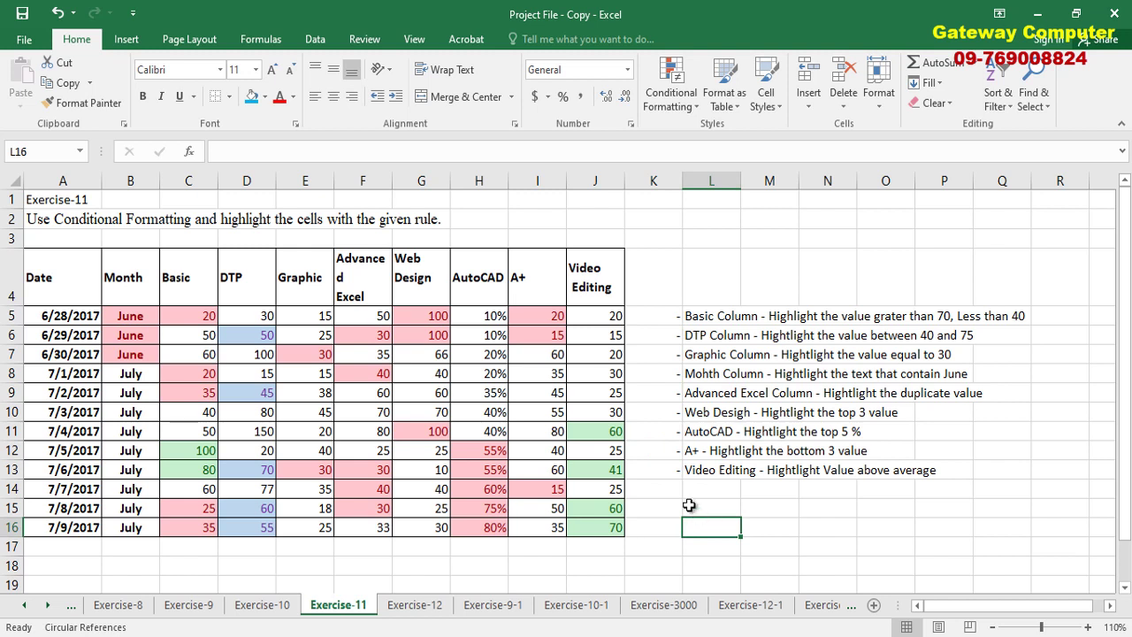
pyautogui.moveTo(602, 316); pyautogui.dragTo(601, 529)
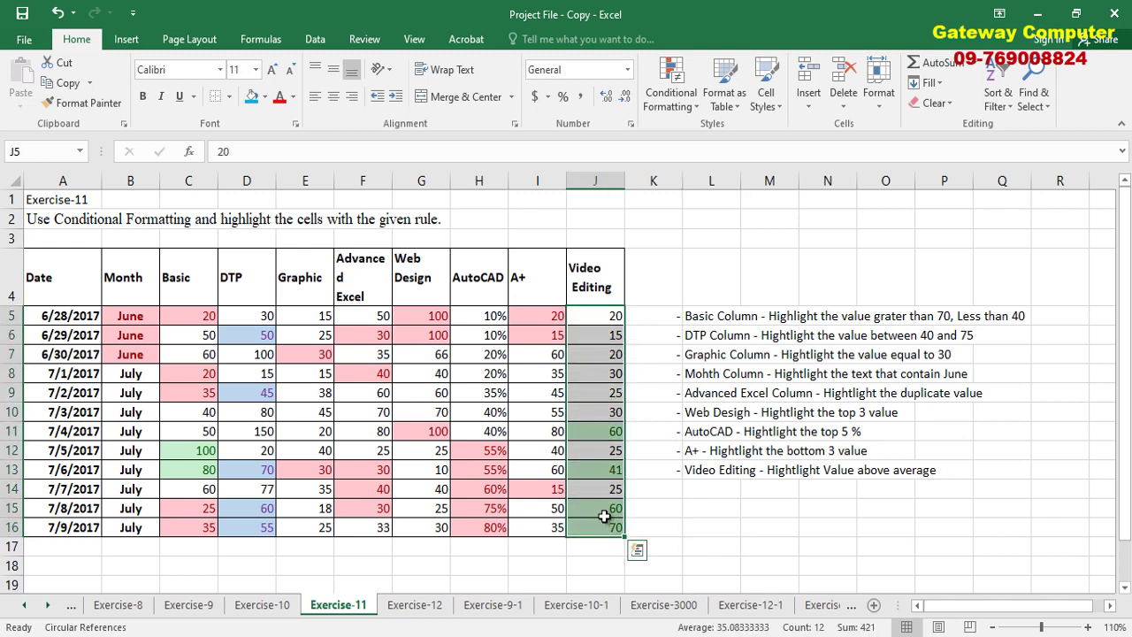
pyautogui.click(715, 531)
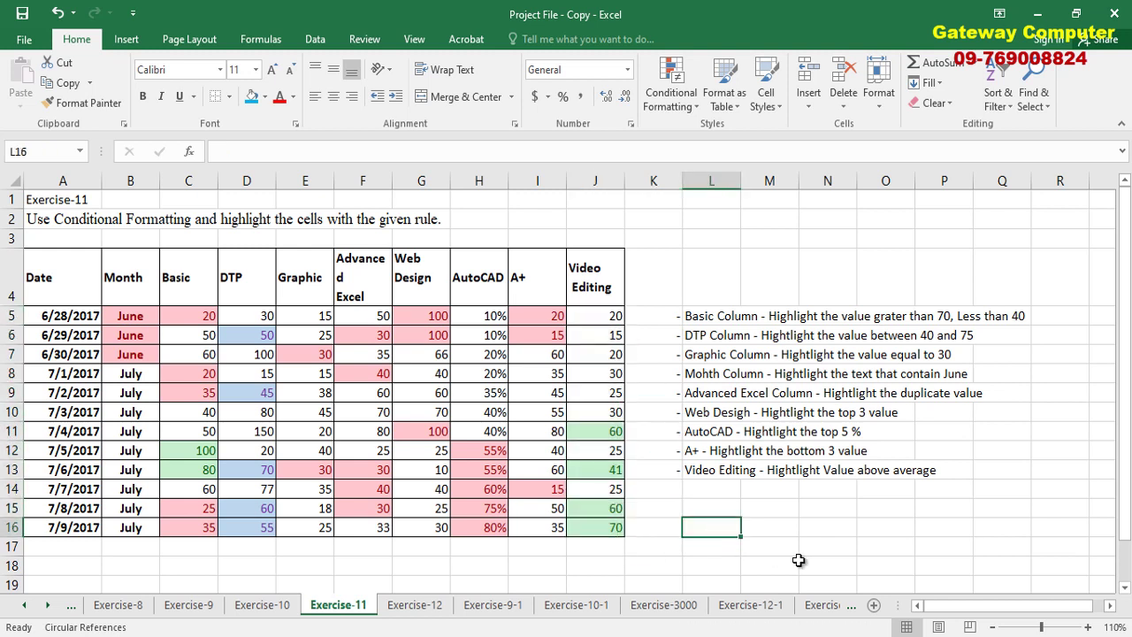
pyautogui.write('=average(')
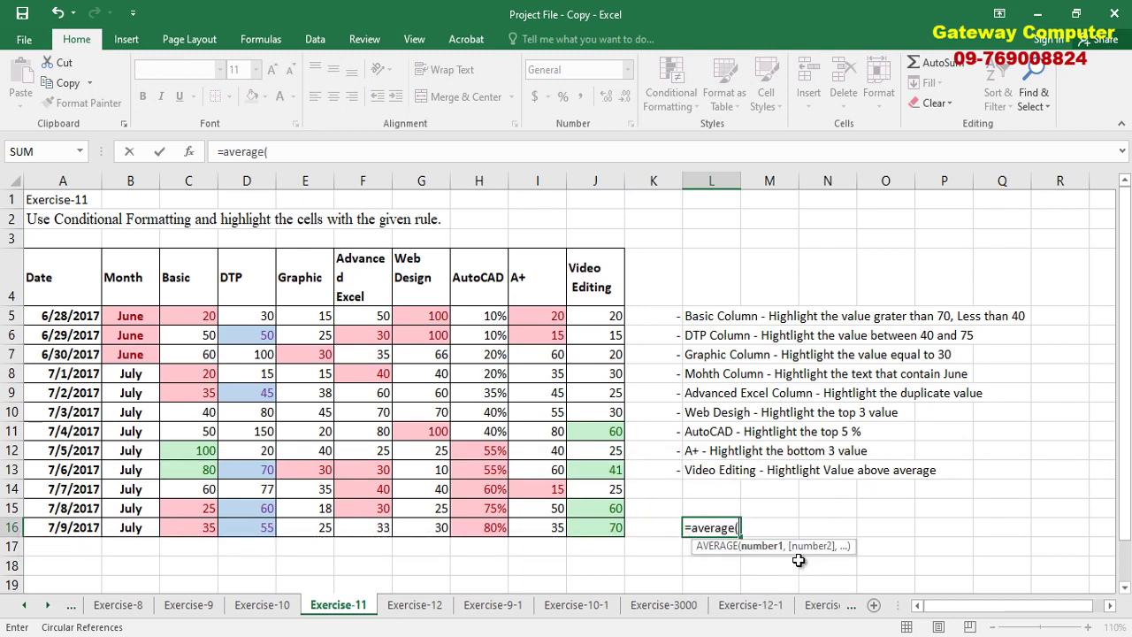
pyautogui.moveTo(591, 326); pyautogui.dragTo(595, 527)
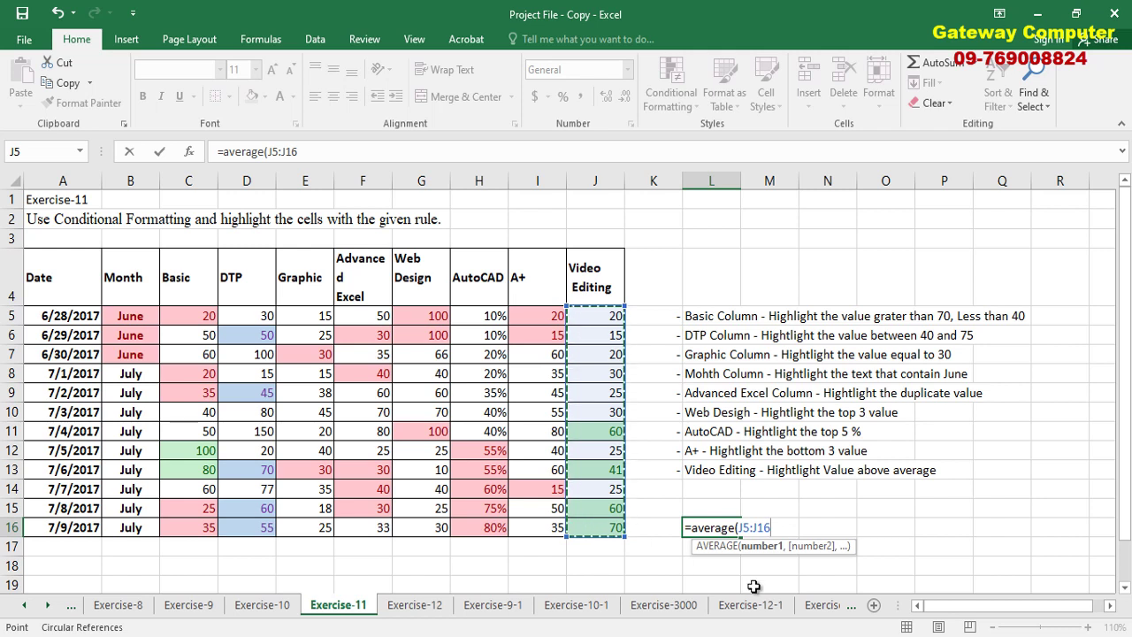
pyautogui.press('Return')
pyautogui.click(718, 529)
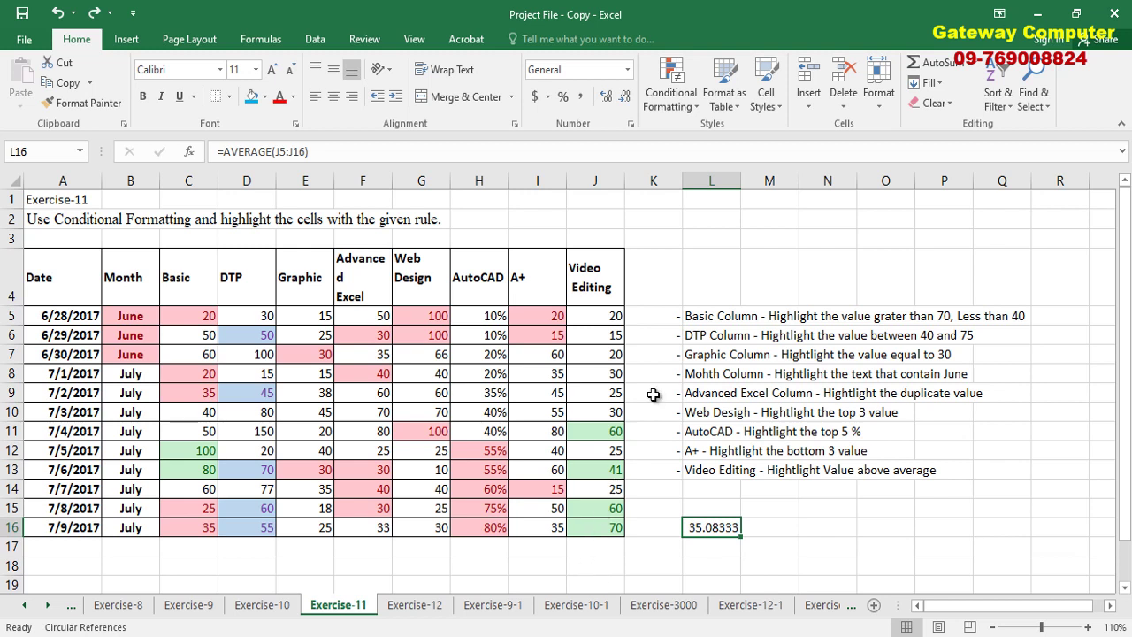
pyautogui.click(686, 107)
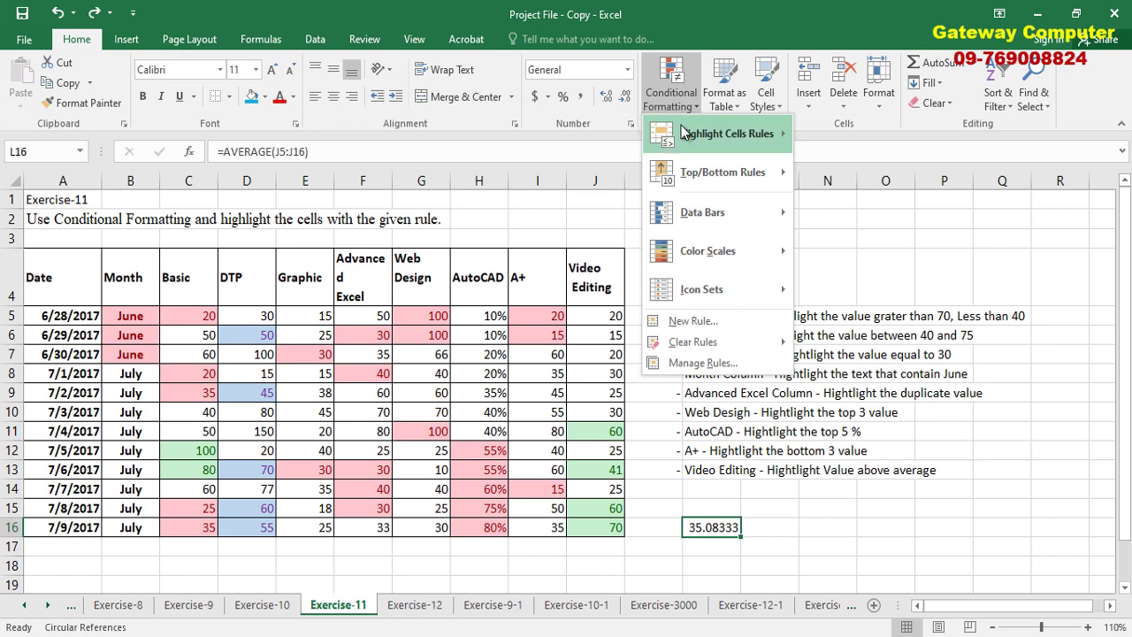
pyautogui.moveTo(734, 184)
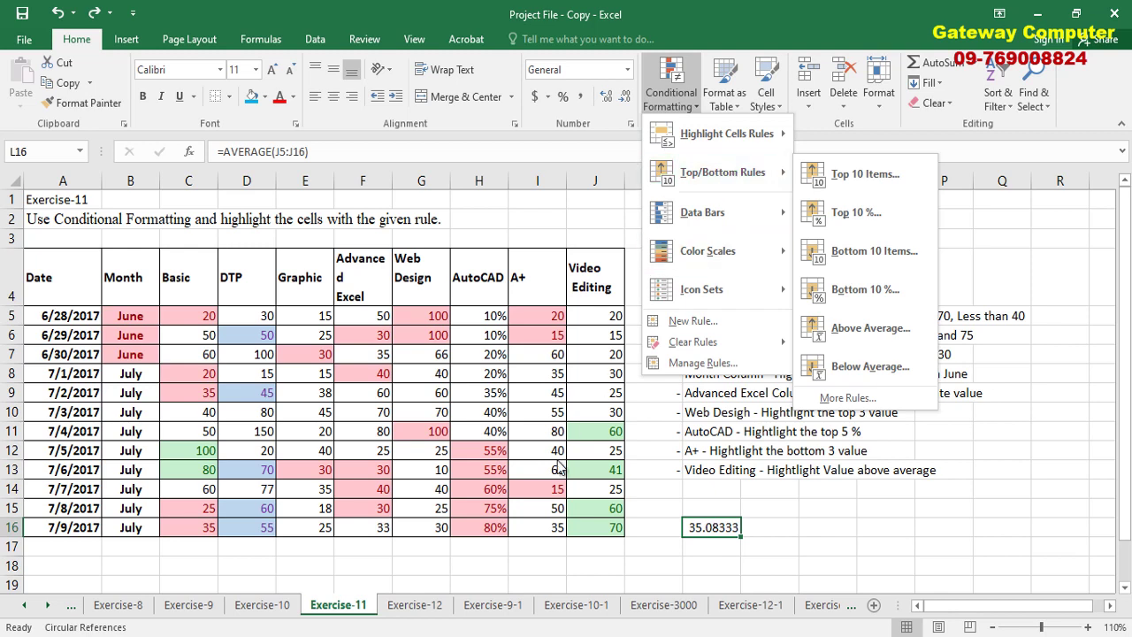
pyautogui.click(457, 564)
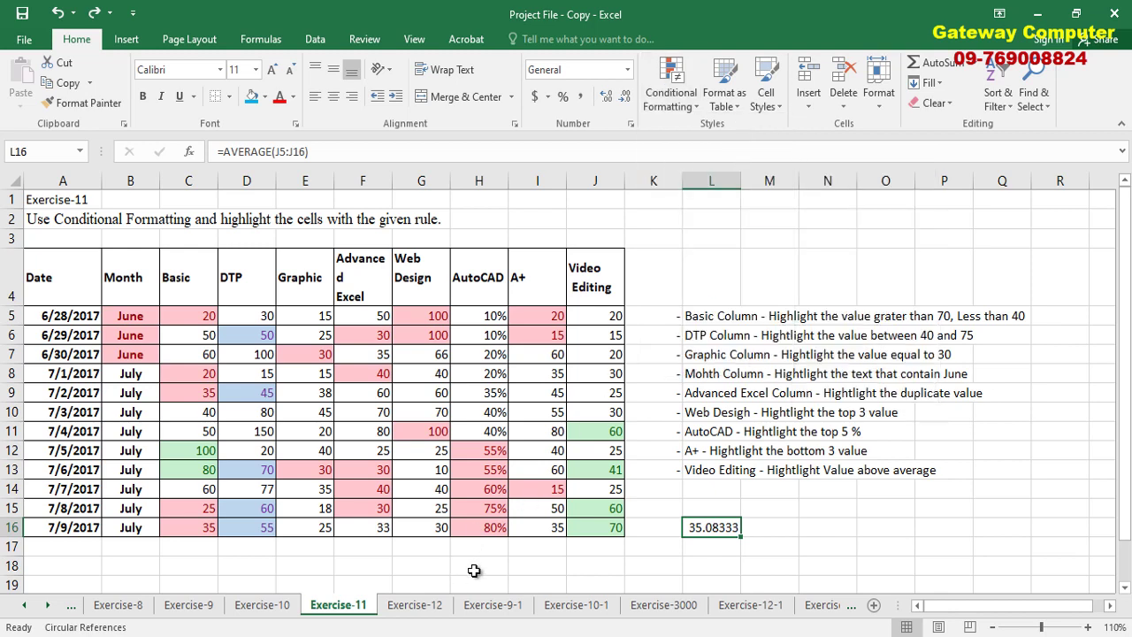
# Step: Open the Exercise-12 sheet and change the exercise title in A1 to Exercise-12
pyautogui.click(416, 605)
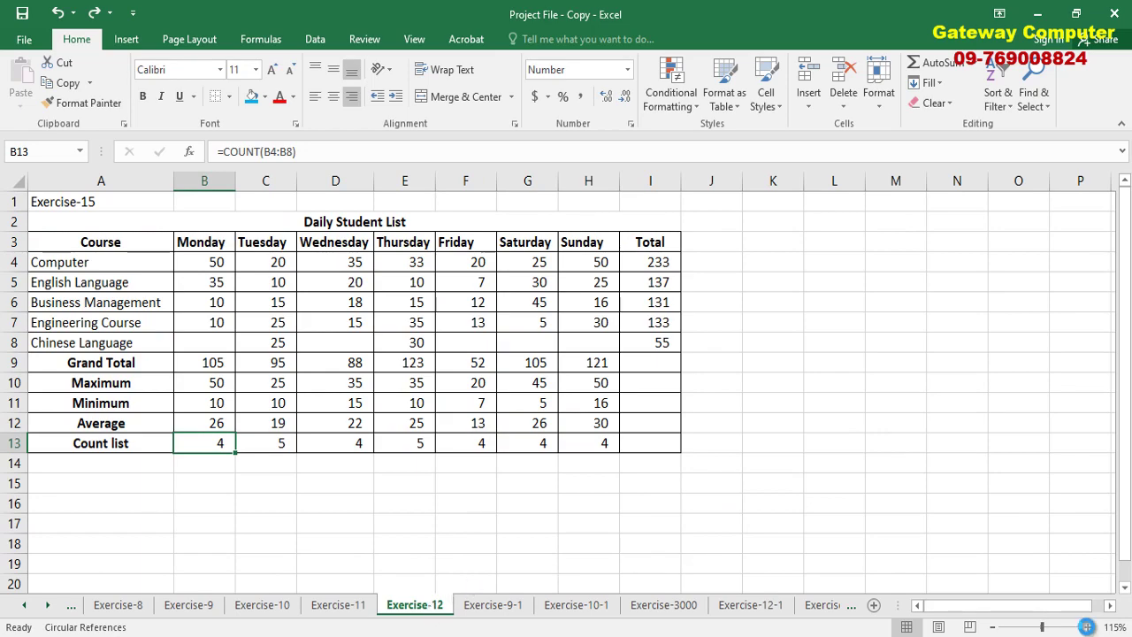
pyautogui.click(1088, 627)
pyautogui.click(1088, 627)
pyautogui.click(1088, 627)
pyautogui.click(1088, 628)
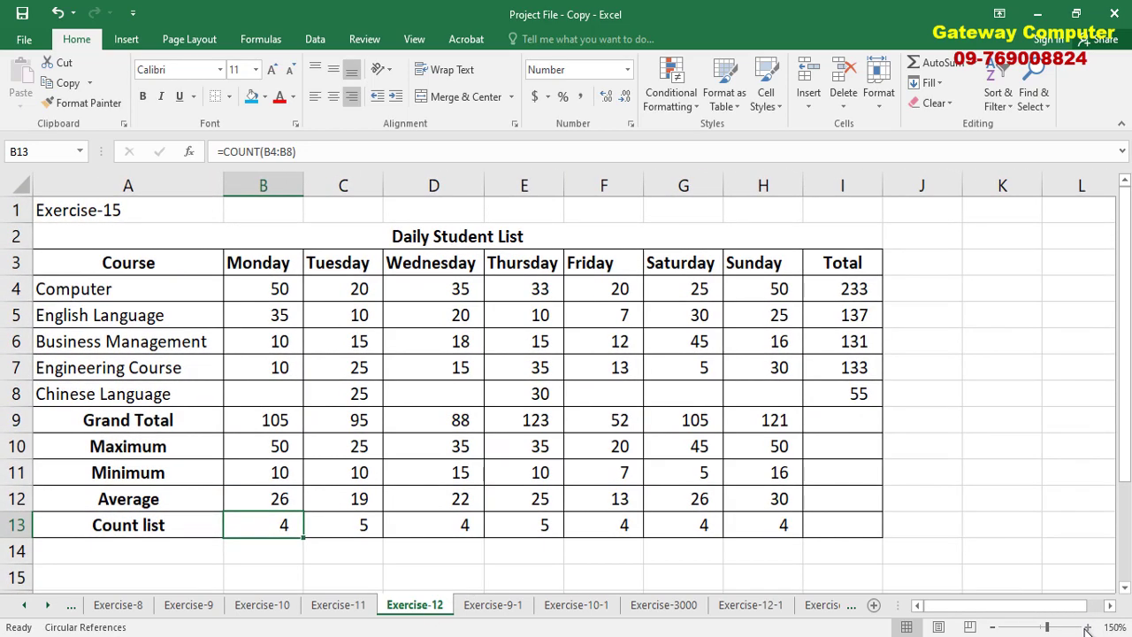
pyautogui.doubleClick(125, 209)
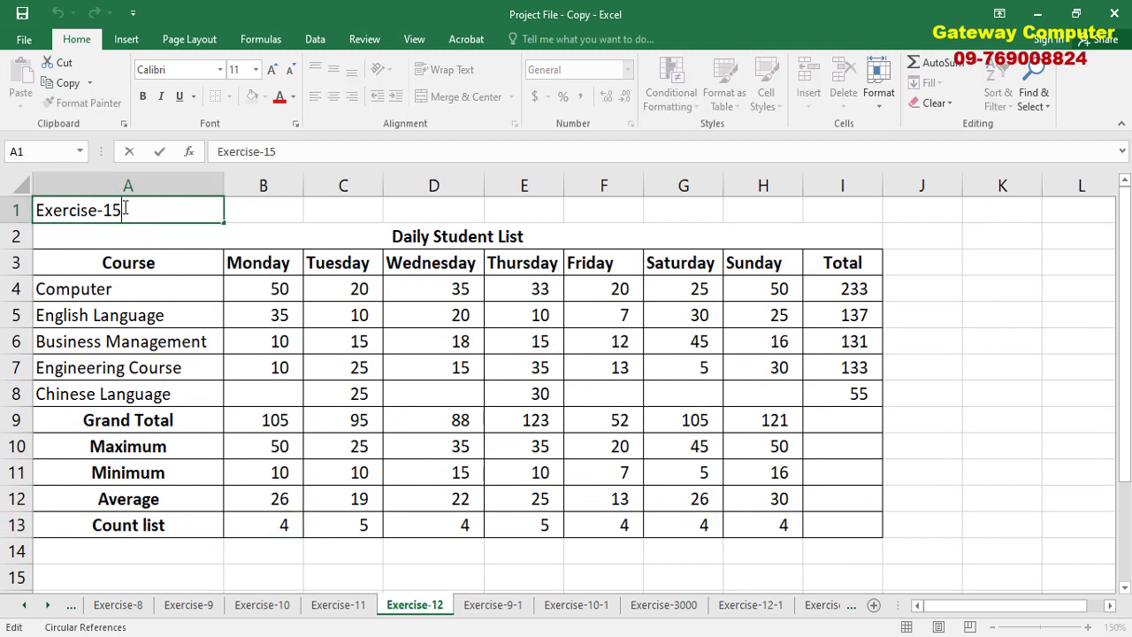
pyautogui.write('2')
pyautogui.press('Return')
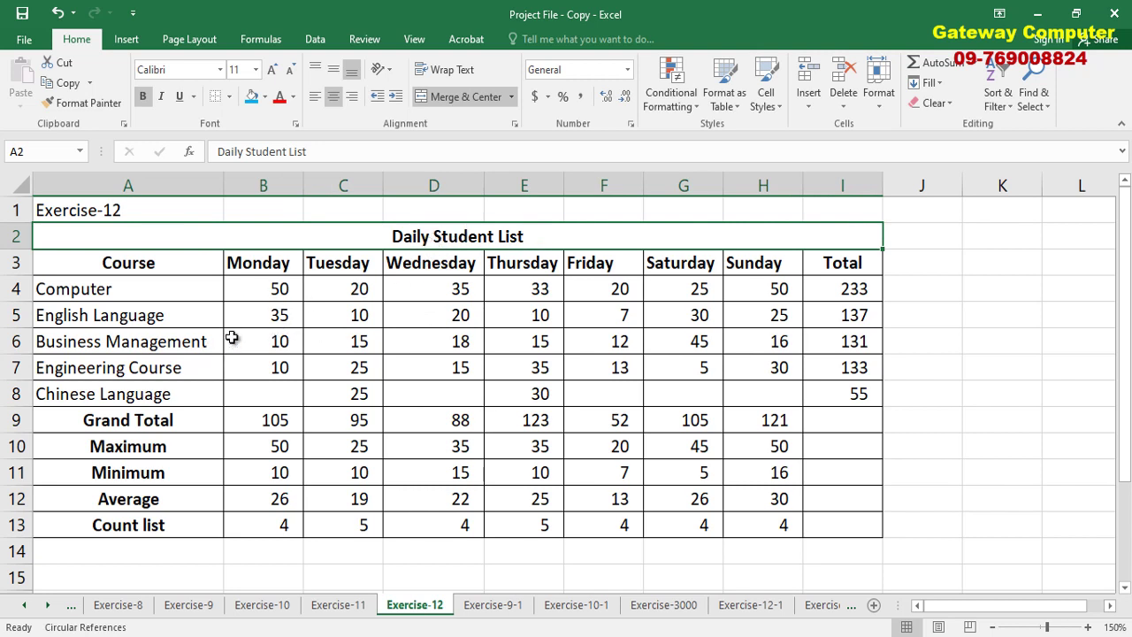
pyautogui.click(159, 264)
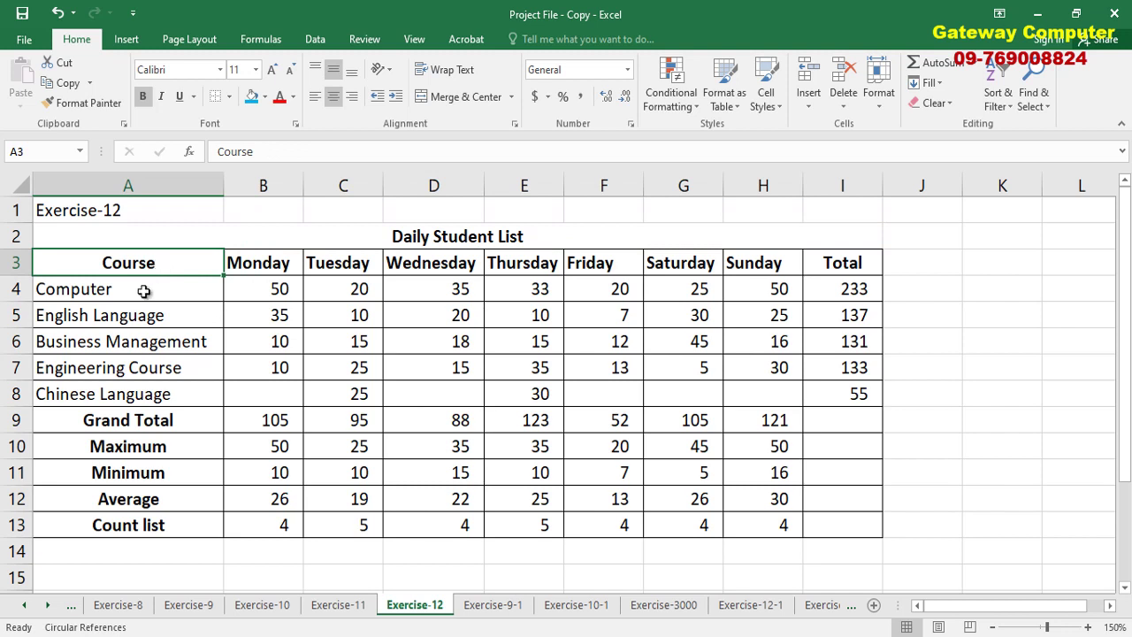
# Step: Examine the course names, the Computer row's daily values from Monday to Sunday, and its Total formula in I4
pyautogui.moveTo(162, 294); pyautogui.dragTo(156, 390)
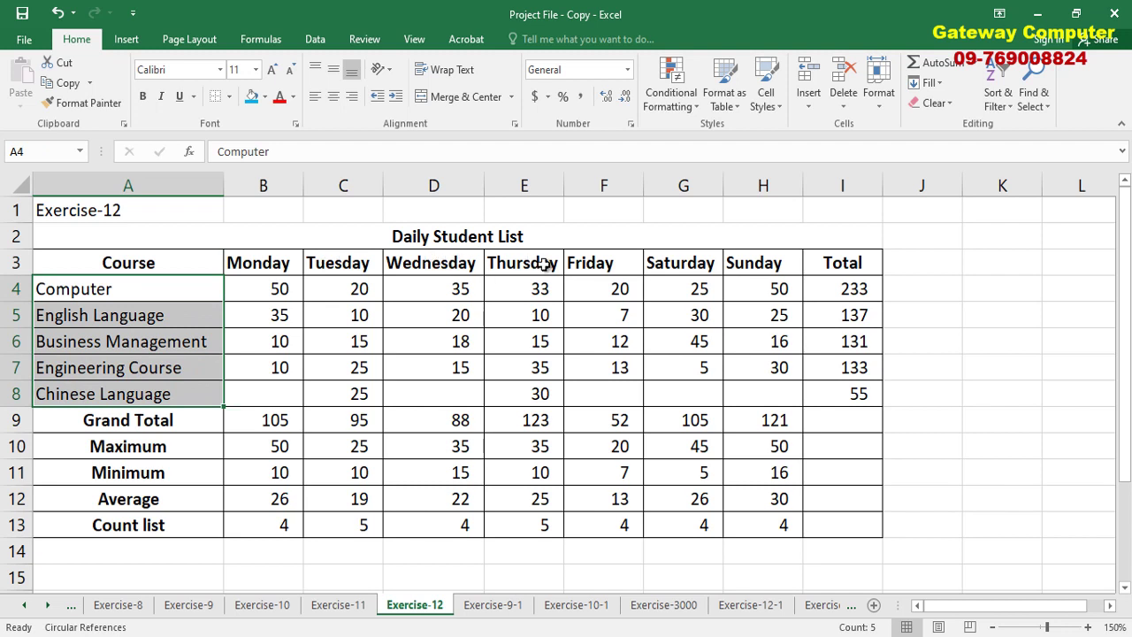
pyautogui.click(753, 284)
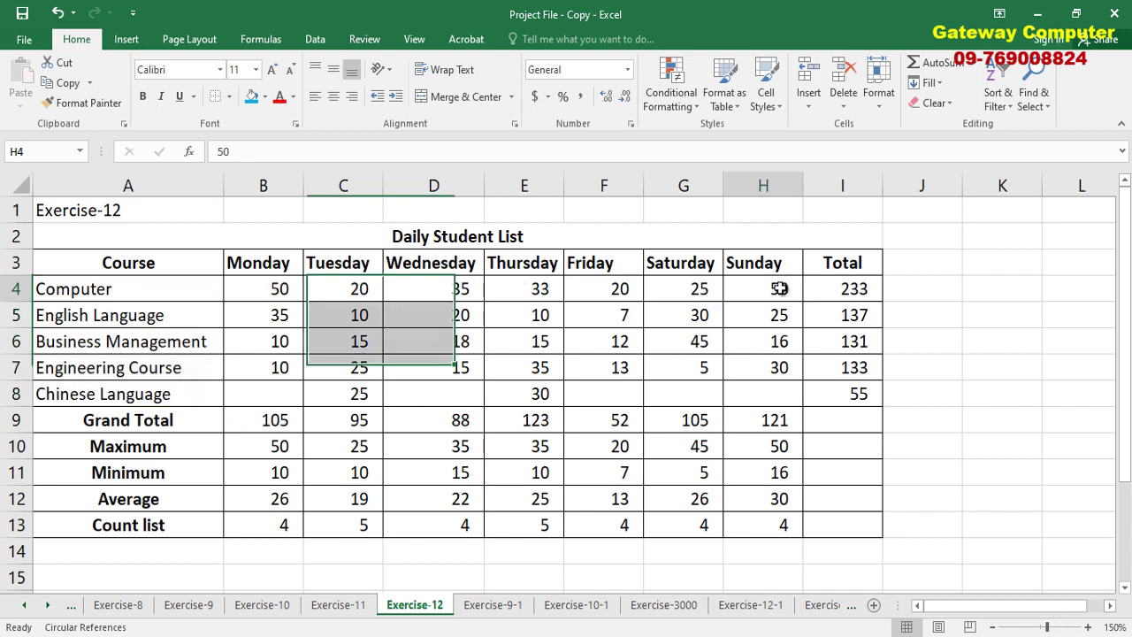
pyautogui.click(185, 293)
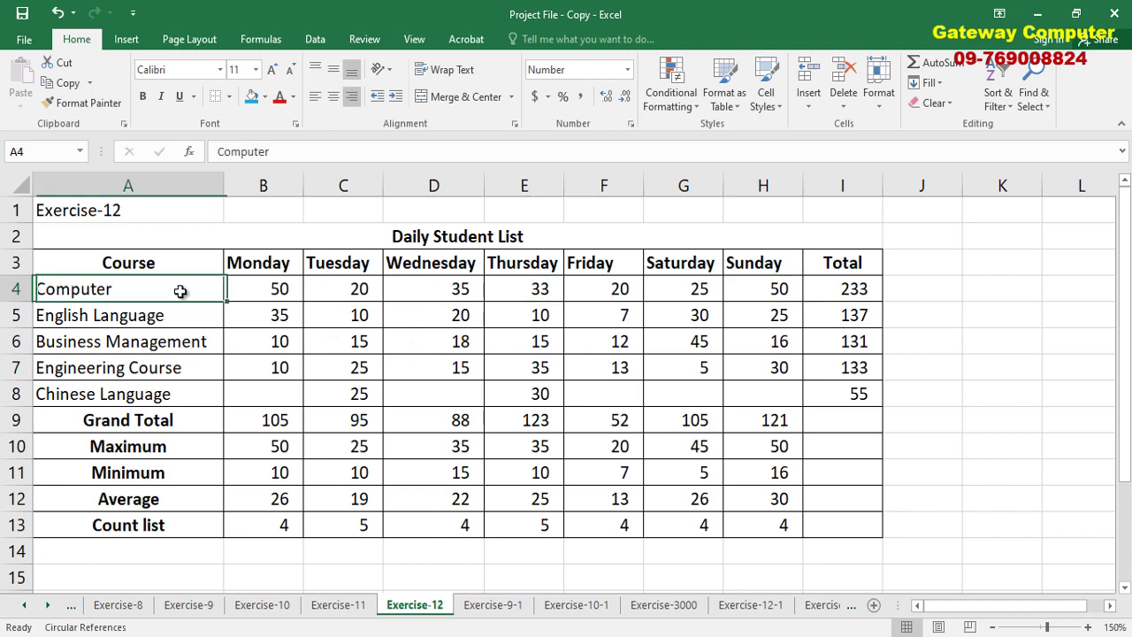
pyautogui.click(285, 287)
pyautogui.click(367, 289)
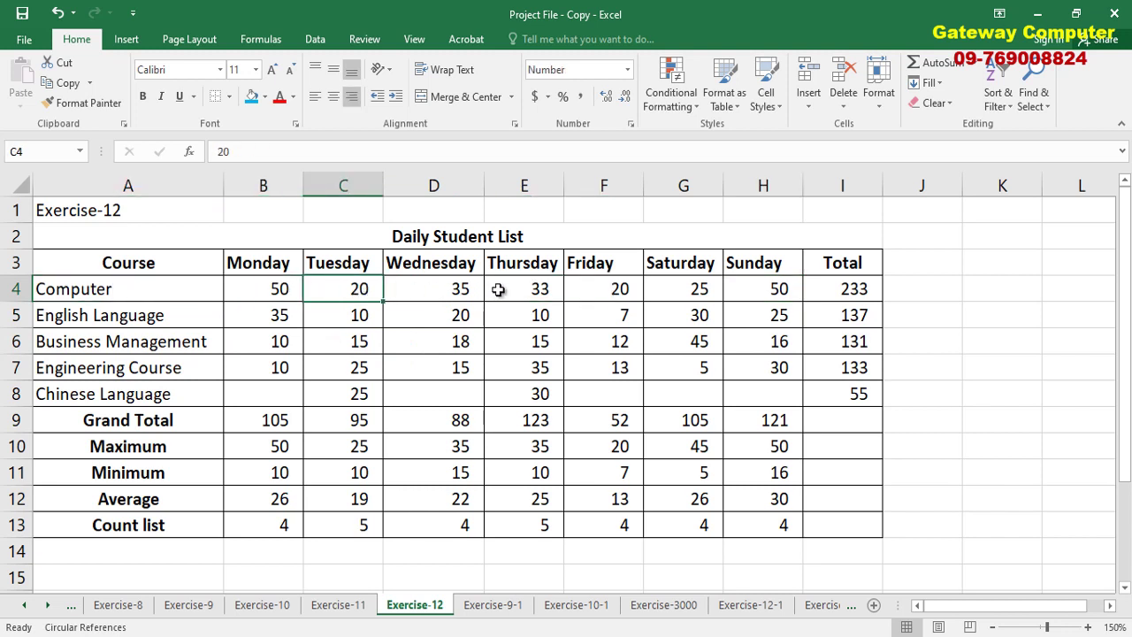
pyautogui.click(443, 287)
pyautogui.click(513, 290)
pyautogui.click(606, 287)
pyautogui.click(690, 287)
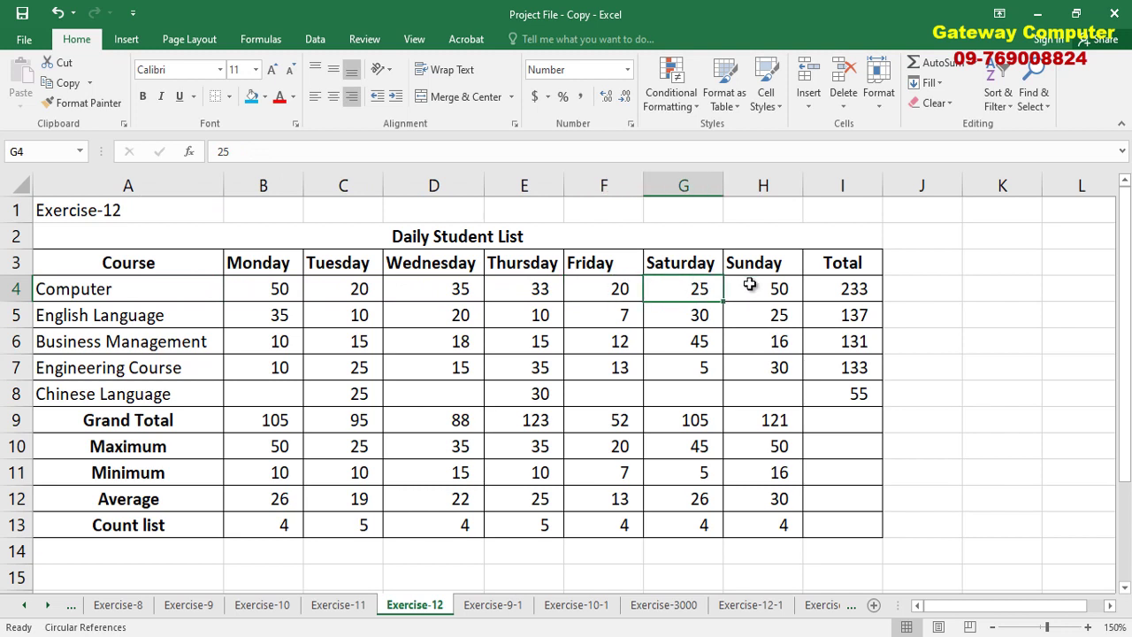
pyautogui.click(749, 285)
pyautogui.click(855, 291)
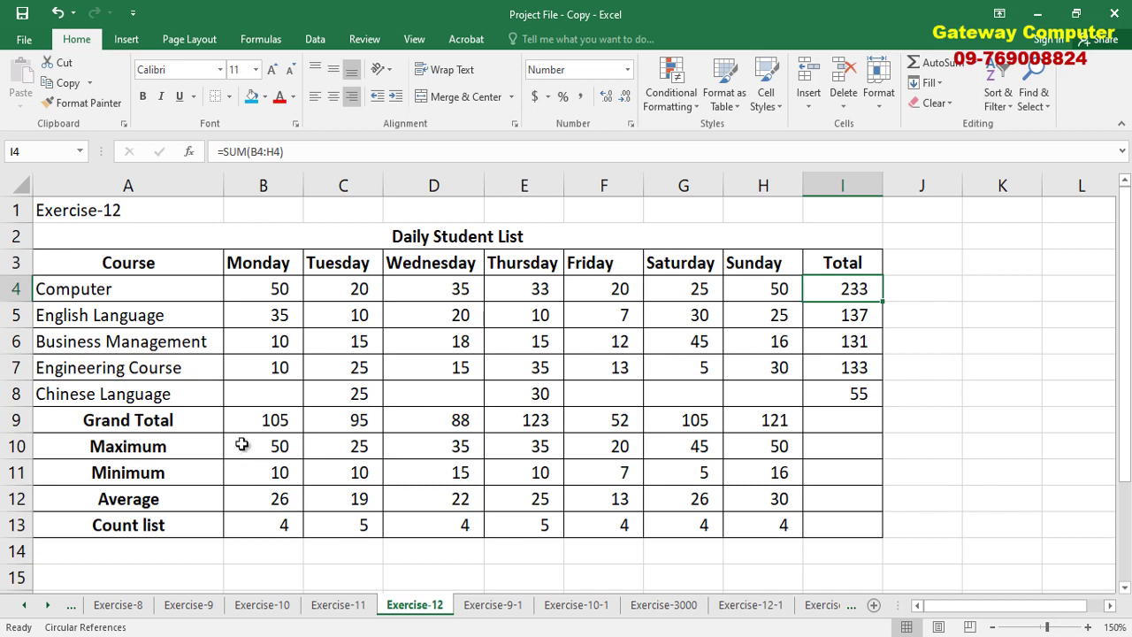
# Step: Examine the Grand Total formulas in row 9 against the Monday, Tuesday and Wednesday values in rows 4 to 8
pyautogui.click(270, 423)
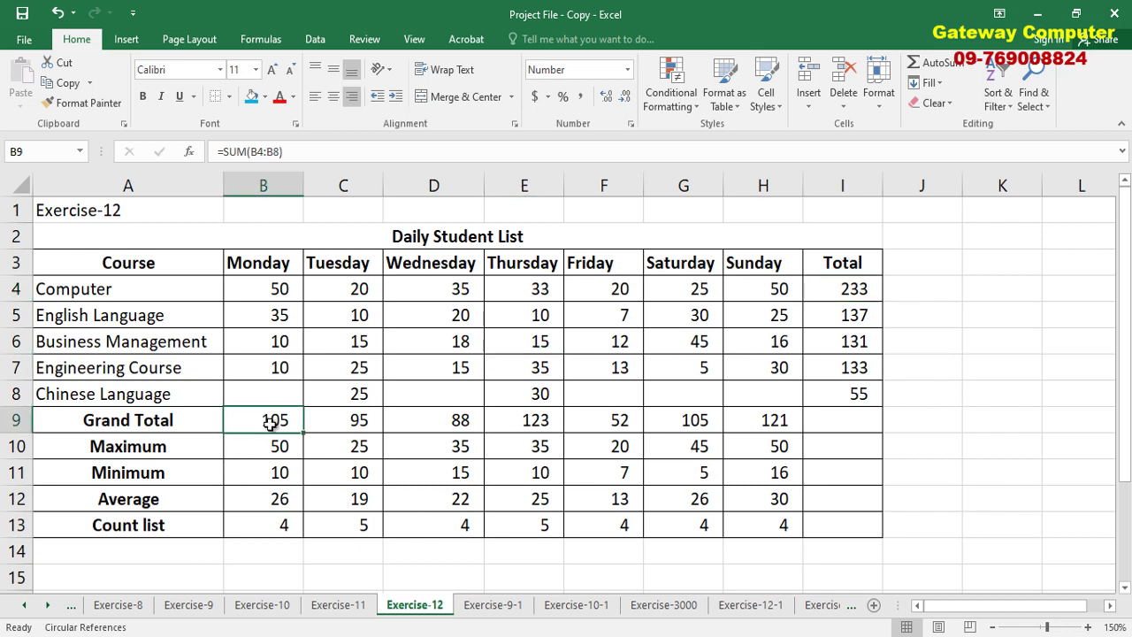
pyautogui.click(277, 299)
pyautogui.moveTo(277, 299); pyautogui.dragTo(268, 391)
pyautogui.click(271, 423)
pyautogui.moveTo(272, 295); pyautogui.dragTo(271, 387)
pyautogui.moveTo(358, 294); pyautogui.dragTo(366, 386)
pyautogui.moveTo(436, 284); pyautogui.dragTo(426, 393)
pyautogui.click(447, 425)
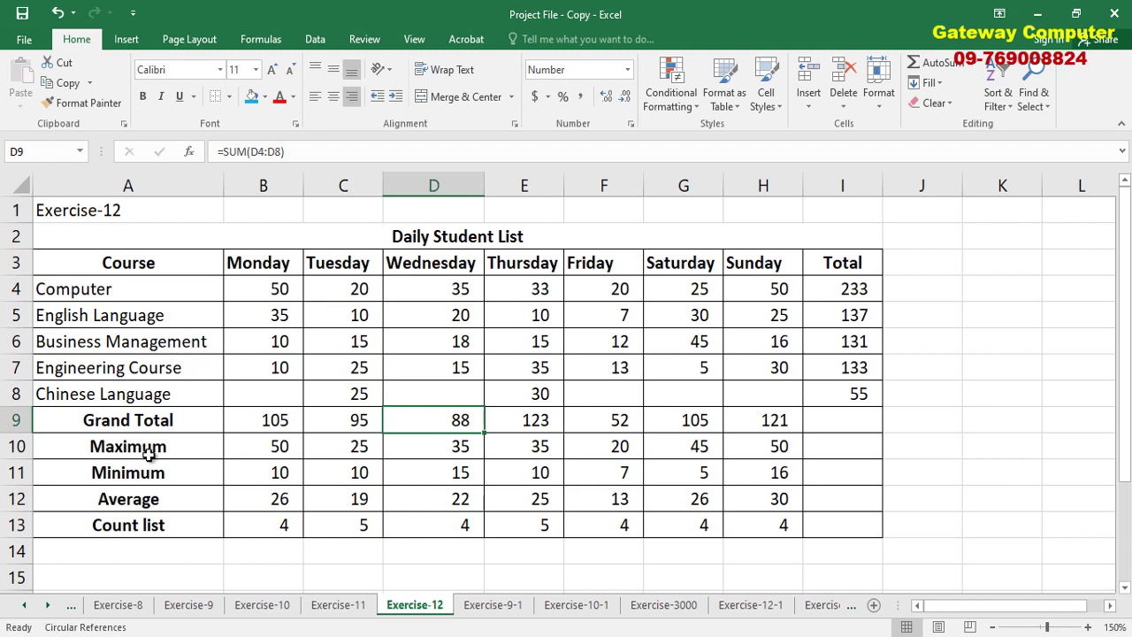
# Step: Review Monday's Maximum, Minimum, Average and Count list formulas in B10:B13 against the values in B4:B8
pyautogui.click(276, 447)
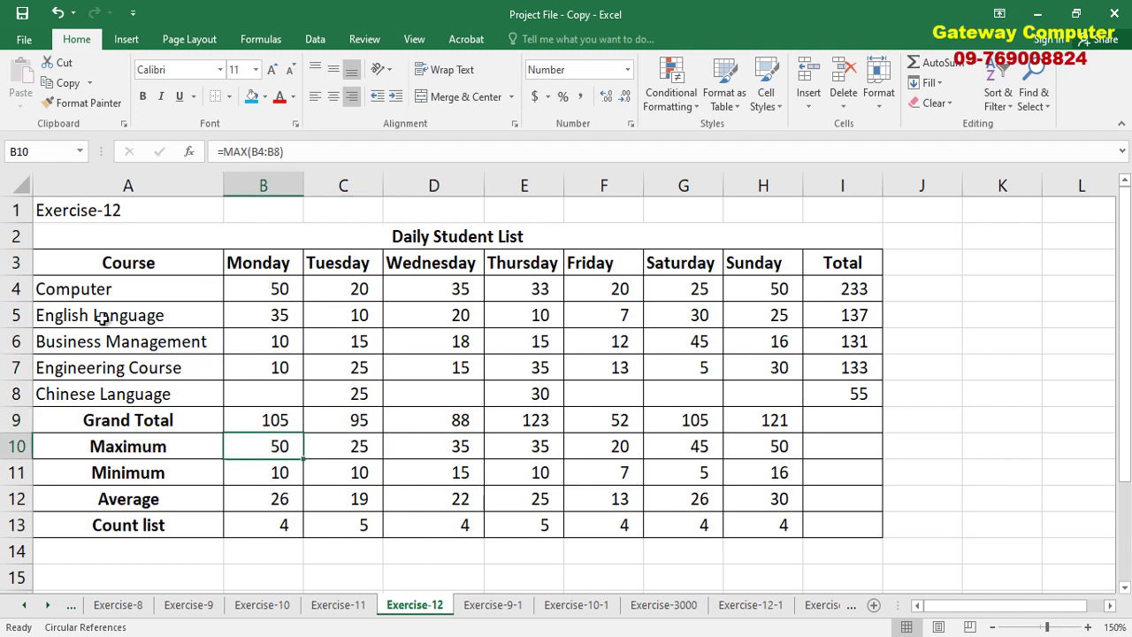
pyautogui.moveTo(265, 291); pyautogui.dragTo(270, 400)
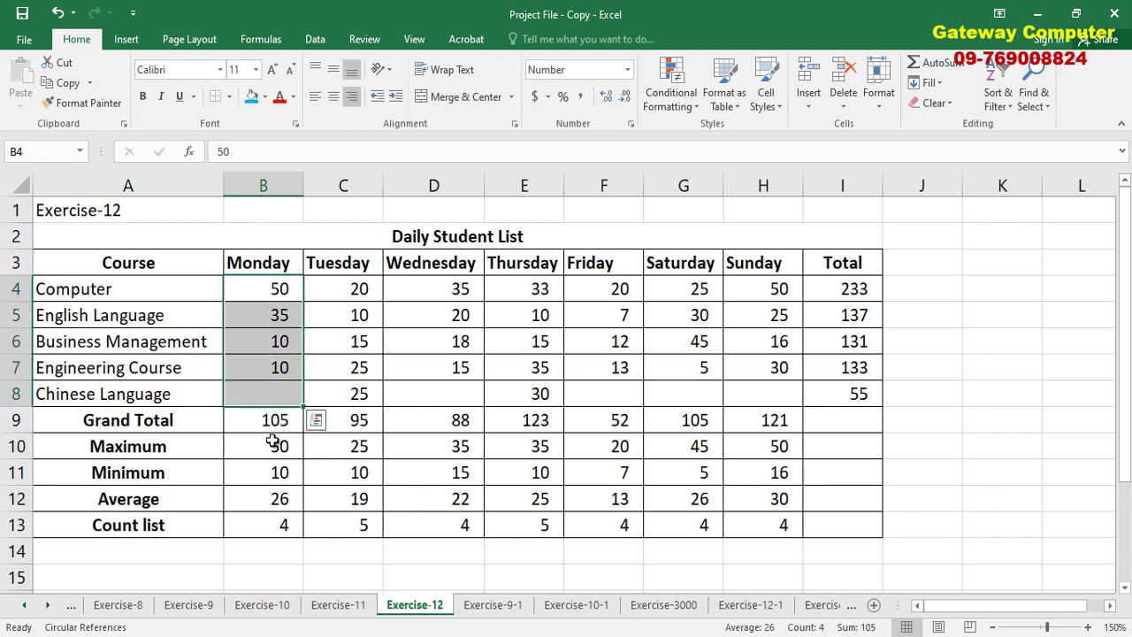
pyautogui.click(276, 475)
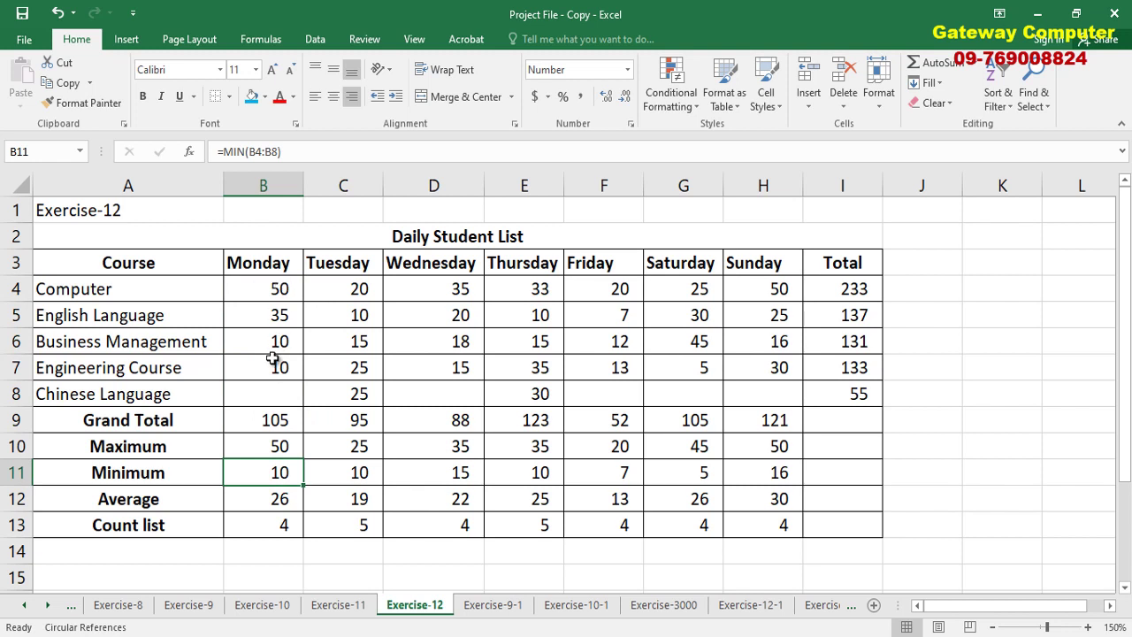
pyautogui.click(284, 501)
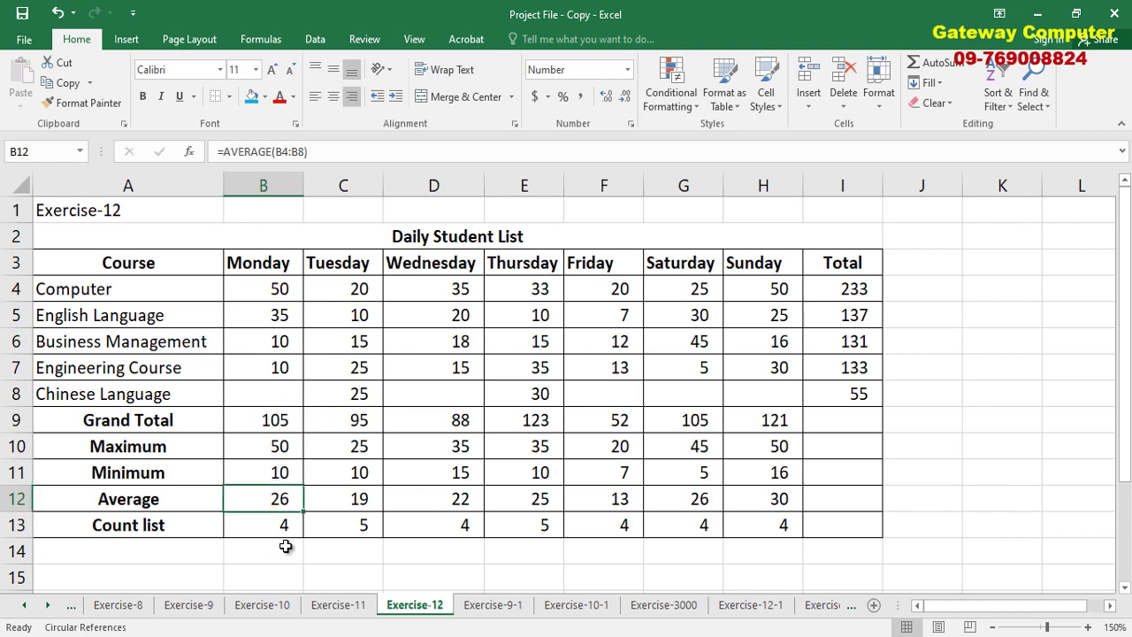
pyautogui.click(287, 529)
pyautogui.click(273, 390)
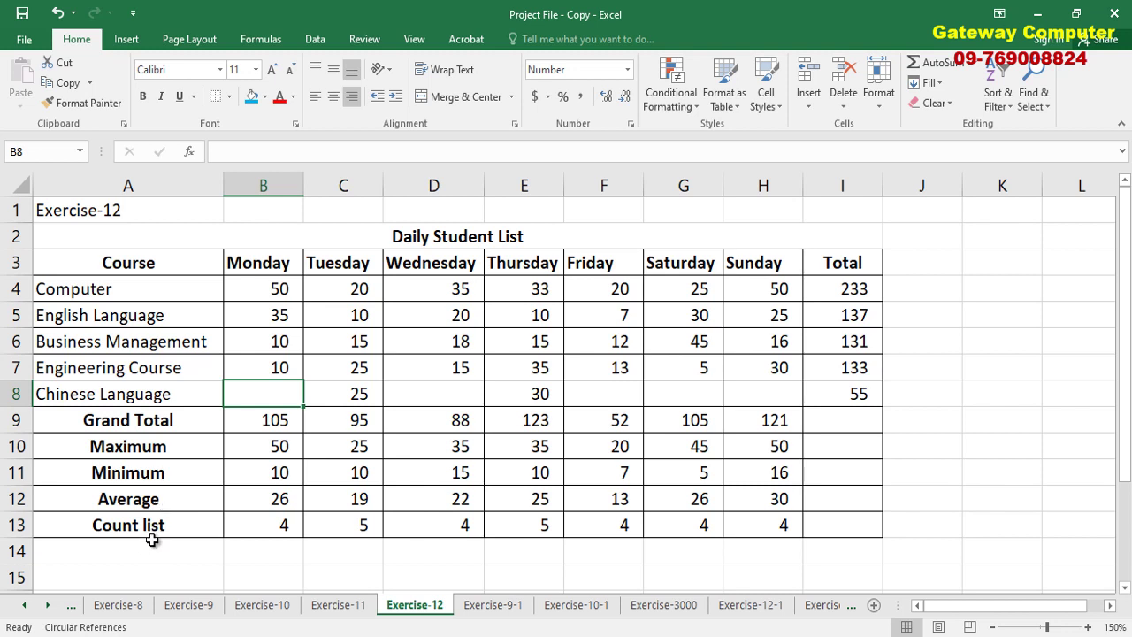
# Step: Clear the existing summary formulas for Monday to Sunday in B9:H13
pyautogui.click(272, 426)
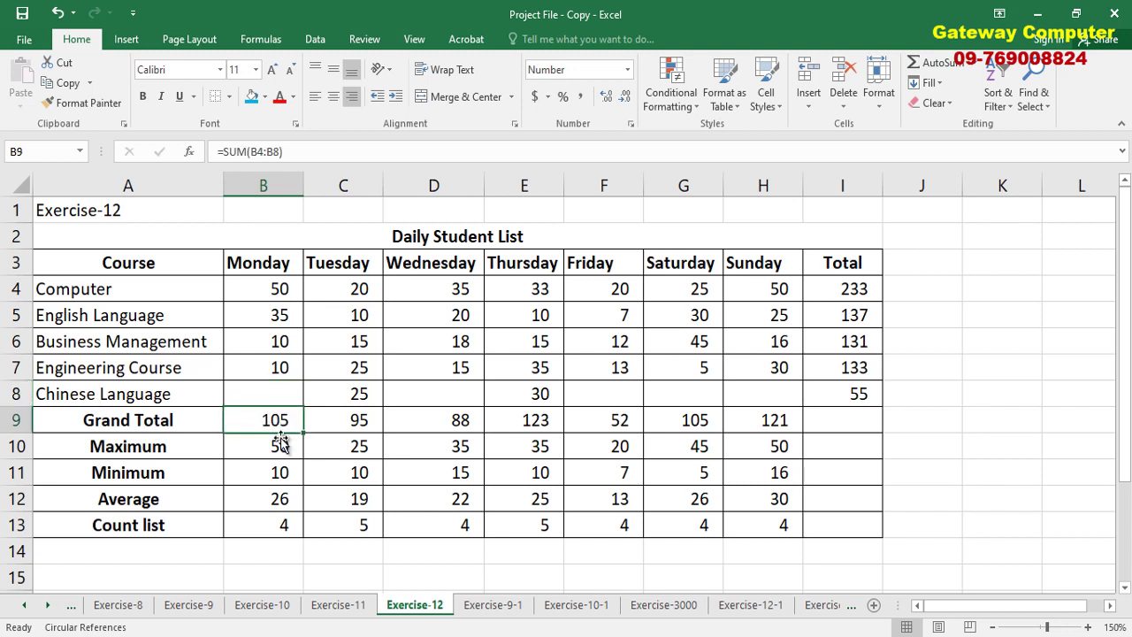
pyautogui.moveTo(286, 425); pyautogui.dragTo(757, 523)
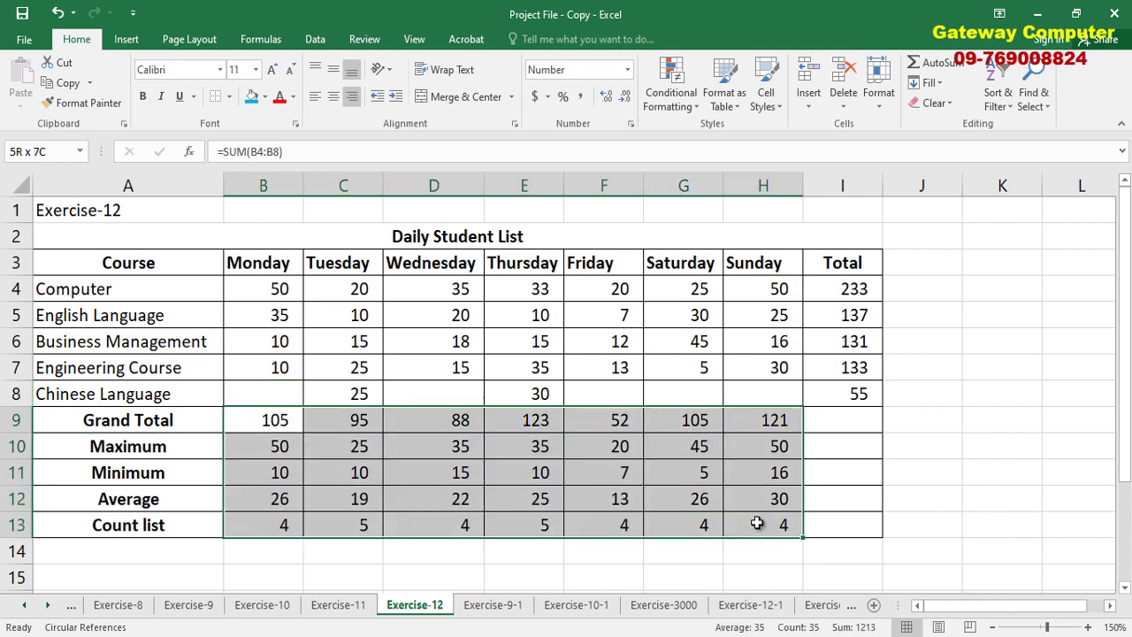
pyautogui.press('Delete')
# Step: Calculate Monday's Grand Total in B9 with =SUM(B4:B8) and fill the formula across to Sunday in H9
pyautogui.click(263, 422)
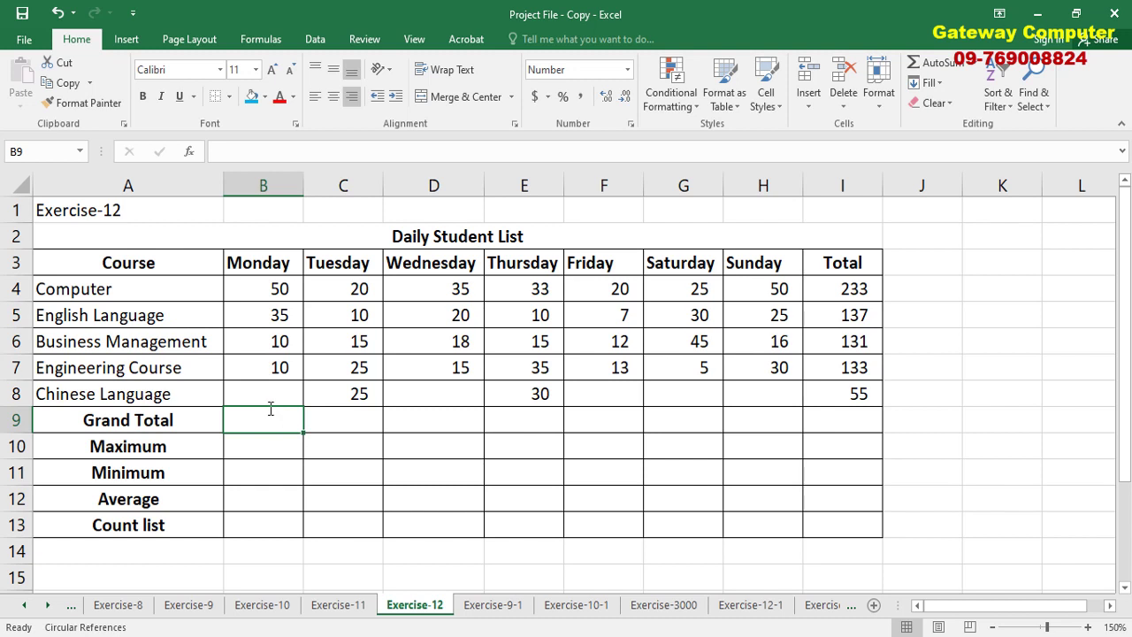
pyautogui.write('=sum(')
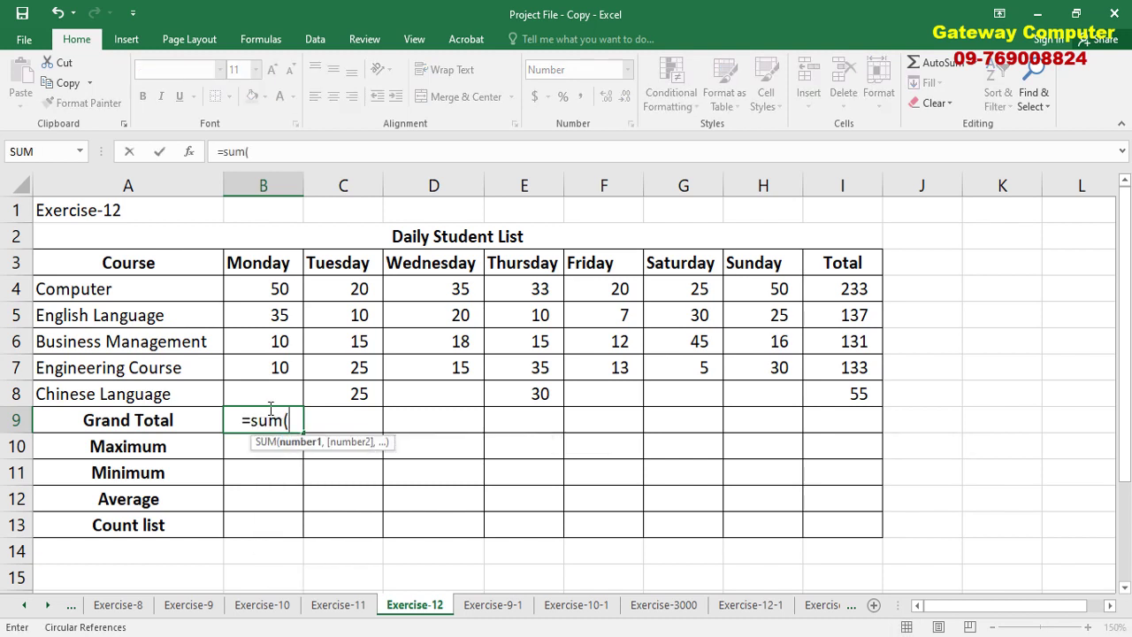
pyautogui.moveTo(280, 288); pyautogui.dragTo(279, 394)
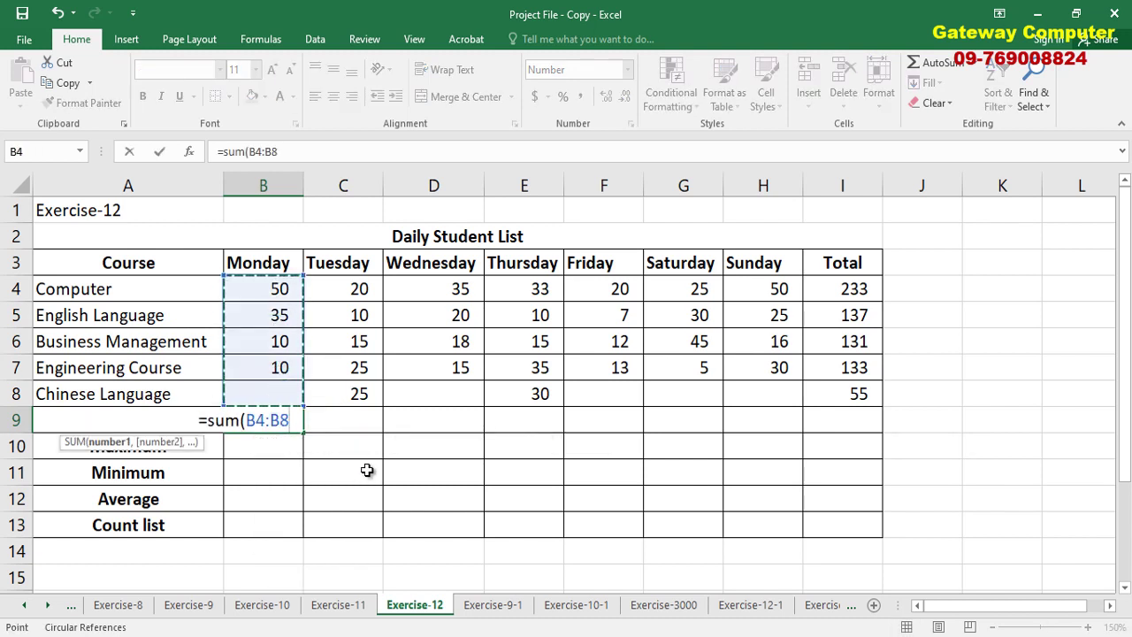
pyautogui.write(')')
pyautogui.press('Return')
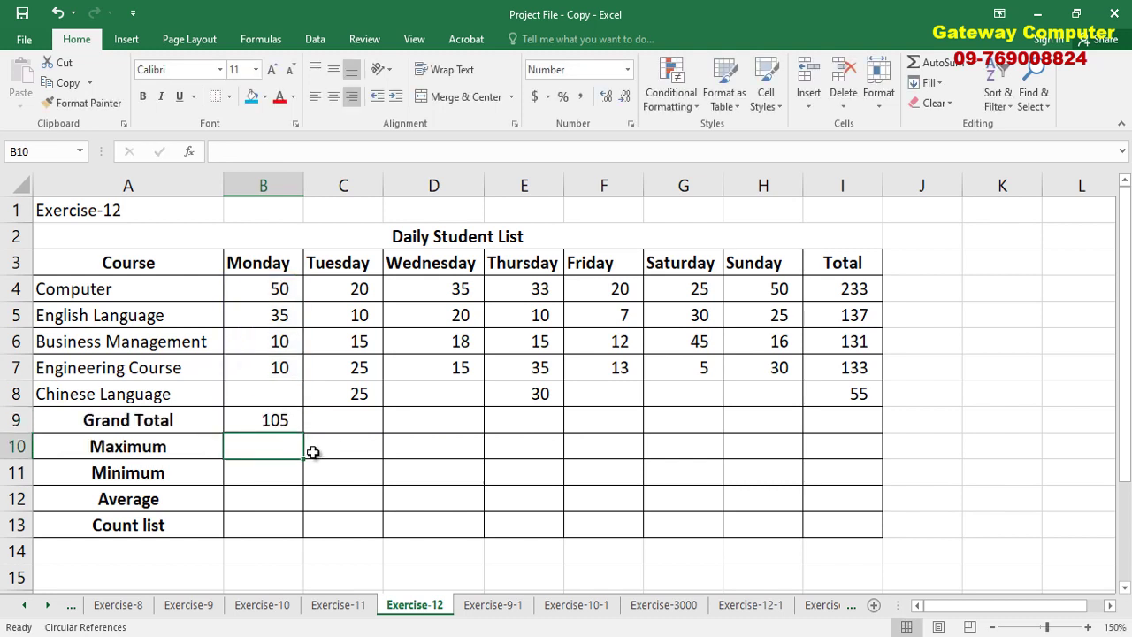
pyautogui.click(270, 421)
pyautogui.moveTo(302, 433); pyautogui.dragTo(796, 429)
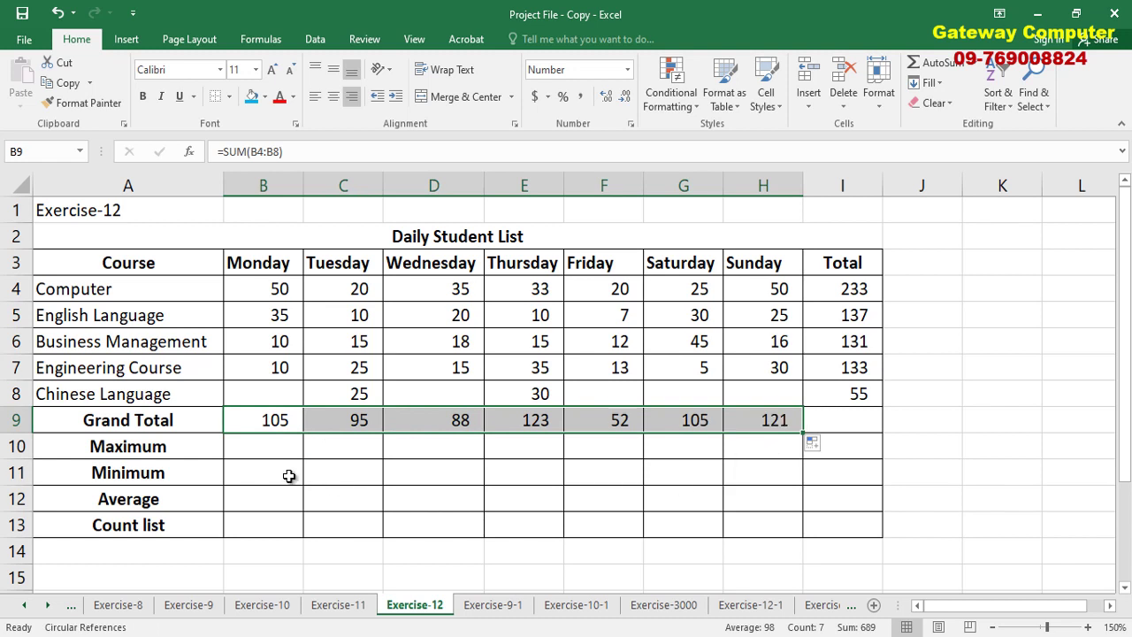
# Step: Find Monday's maximum in cell B10 with =MAX(B4:B8)
pyautogui.click(277, 447)
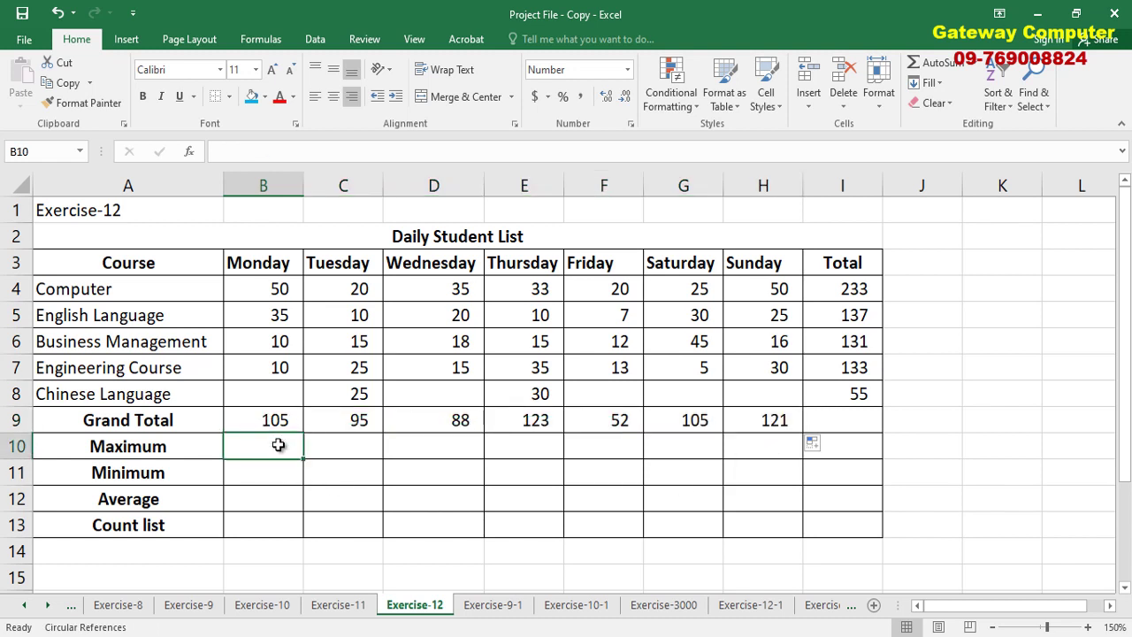
pyautogui.write('=ma')
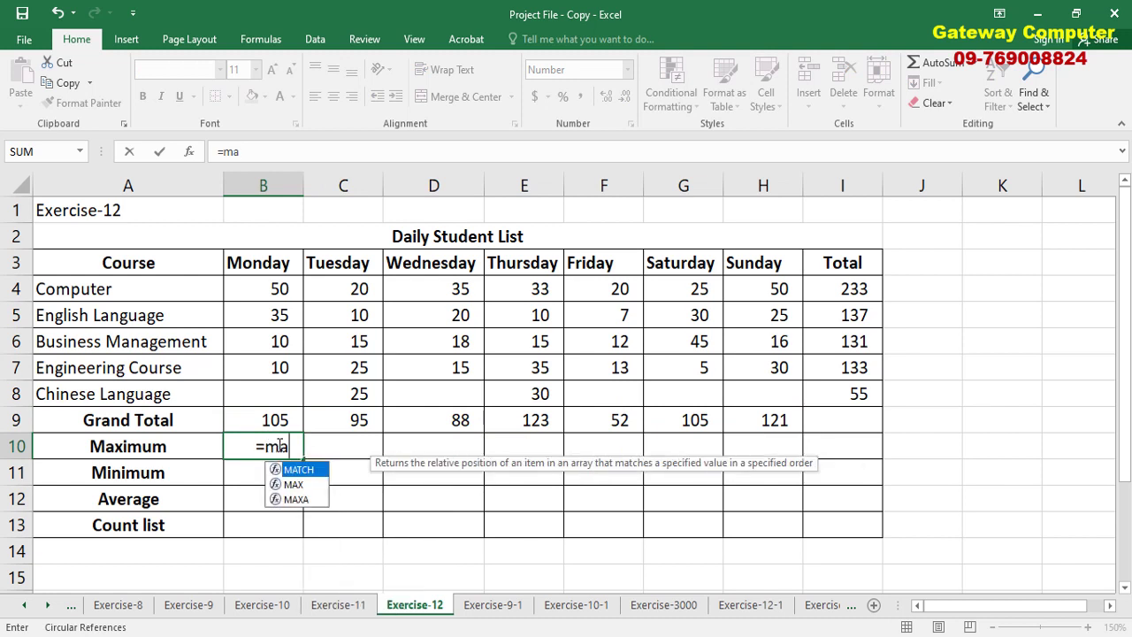
pyautogui.write('x(')
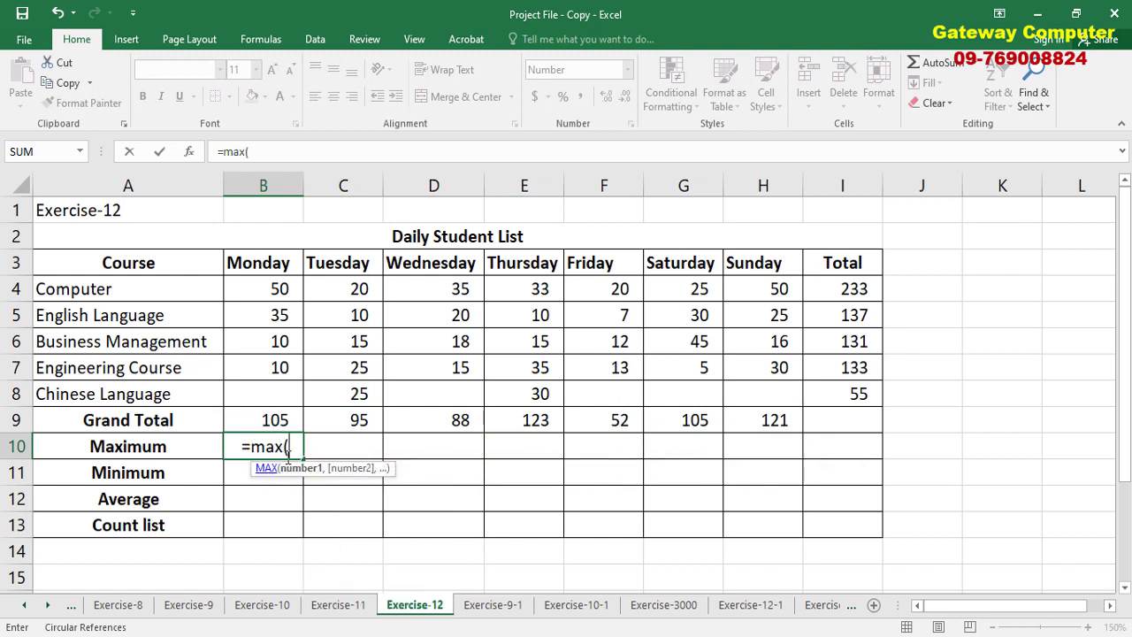
pyautogui.moveTo(275, 292); pyautogui.dragTo(263, 395)
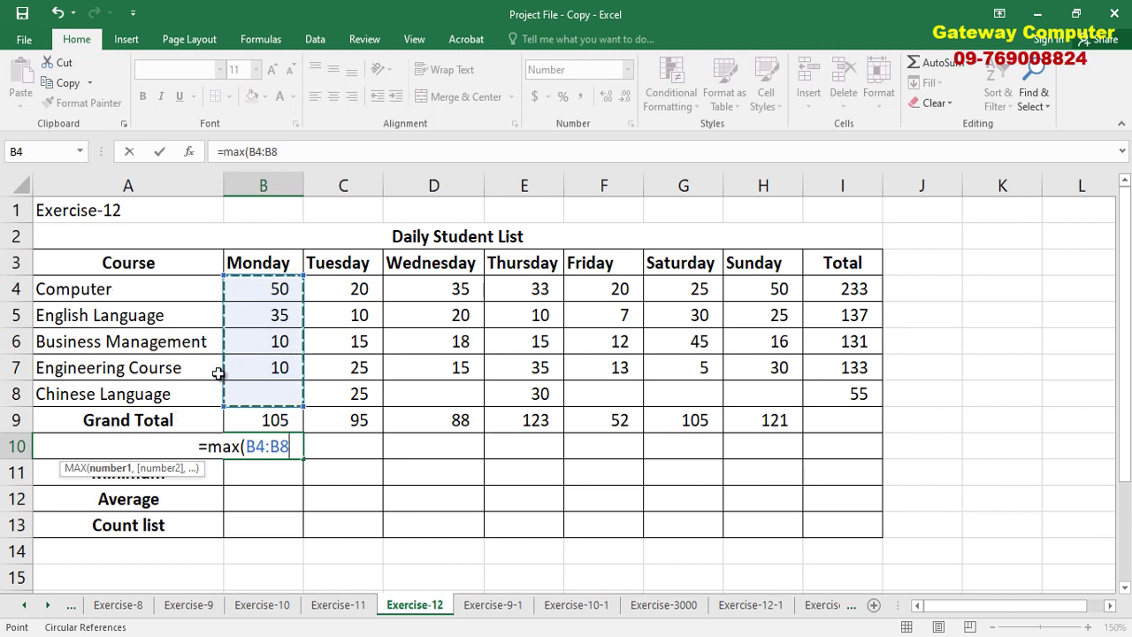
pyautogui.write(')')
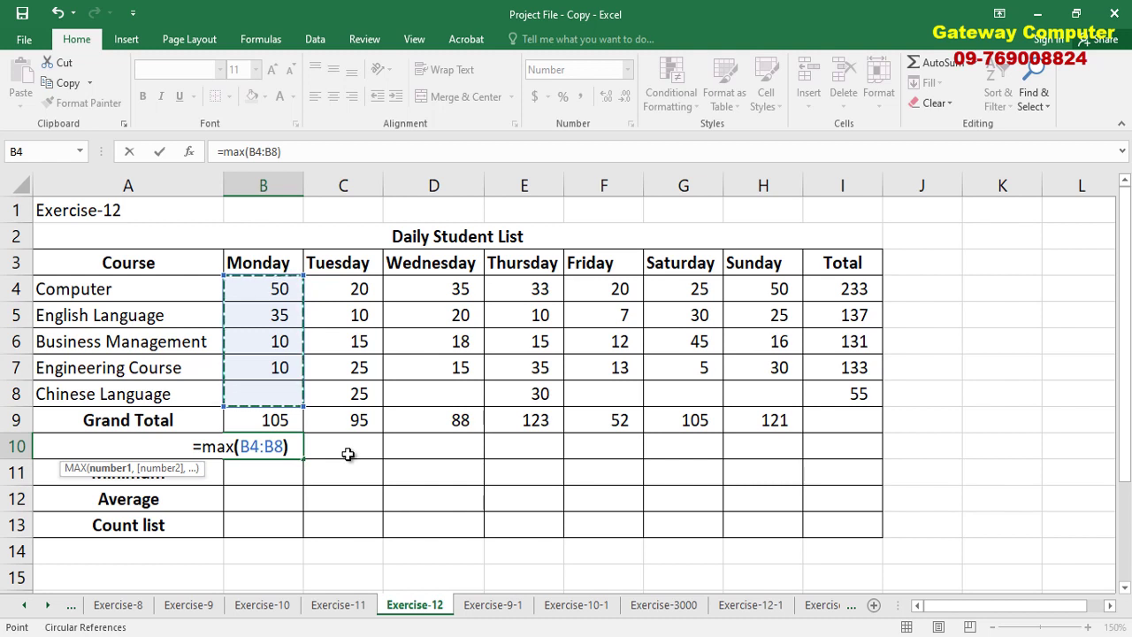
pyautogui.press('Return')
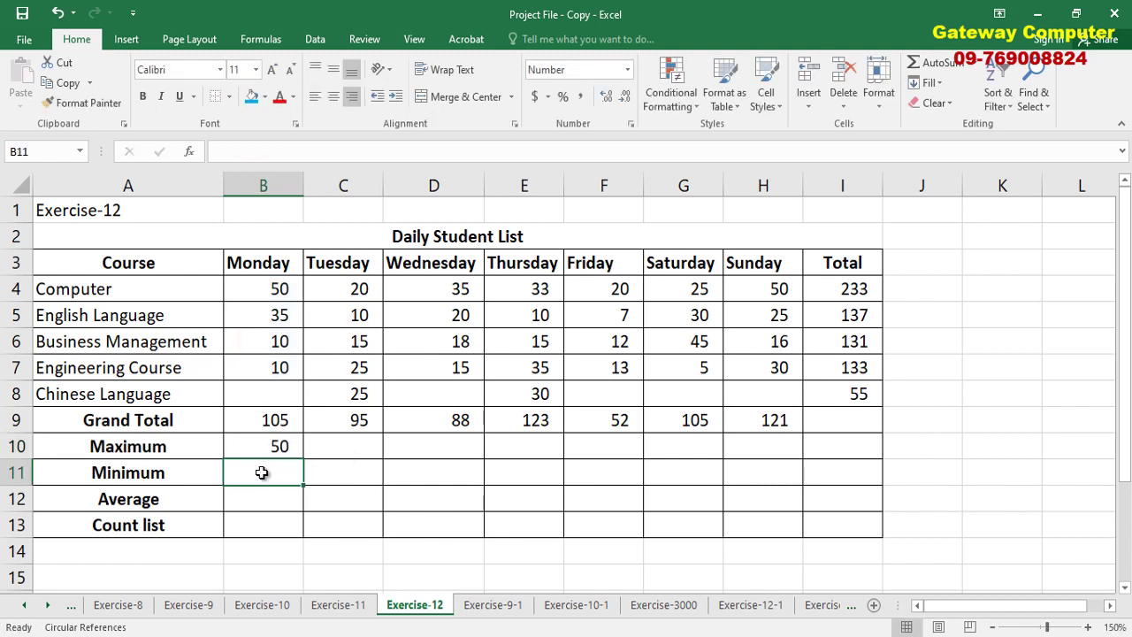
# Step: Find Monday's minimum in cell B11 with =MIN(B4:B8)
pyautogui.write('=min(')
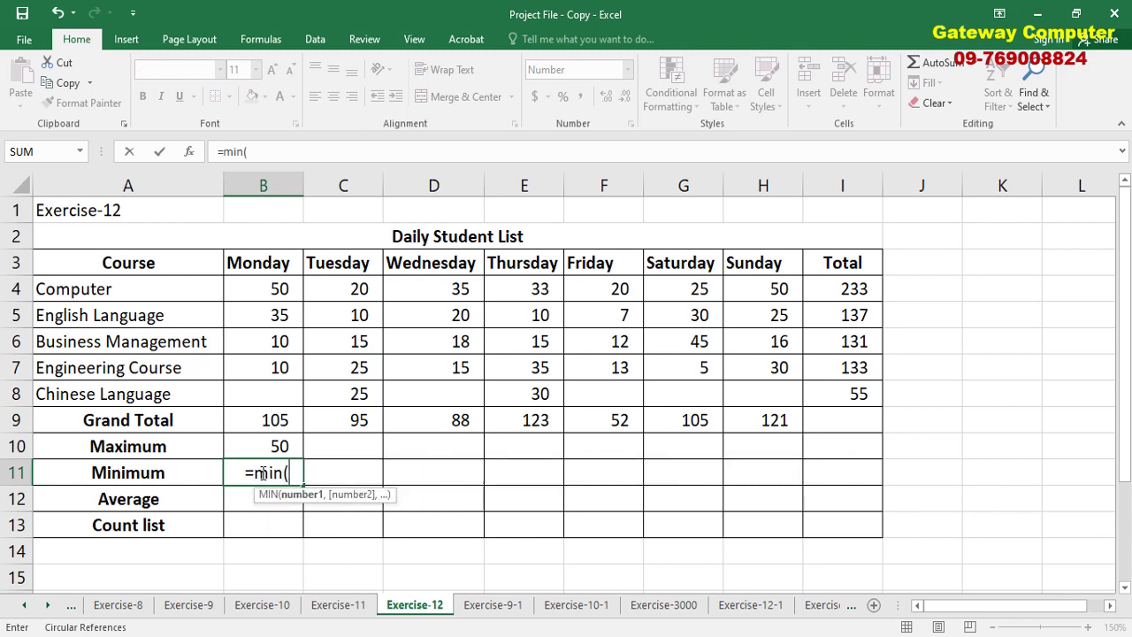
pyautogui.moveTo(278, 288); pyautogui.dragTo(273, 396)
pyautogui.write(')')
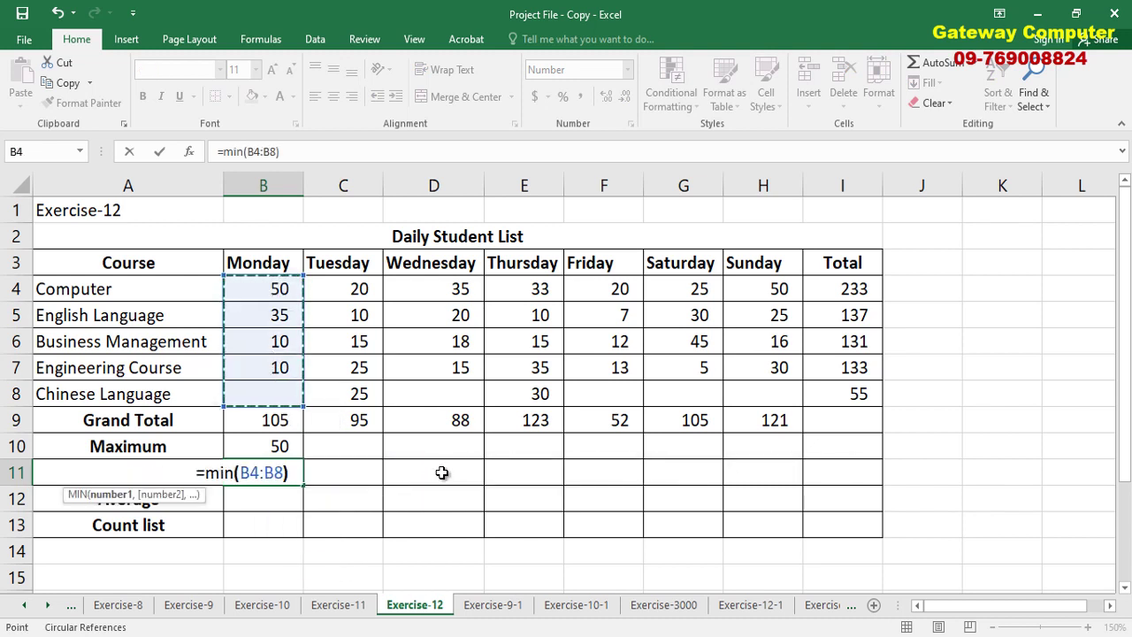
pyautogui.press('Return')
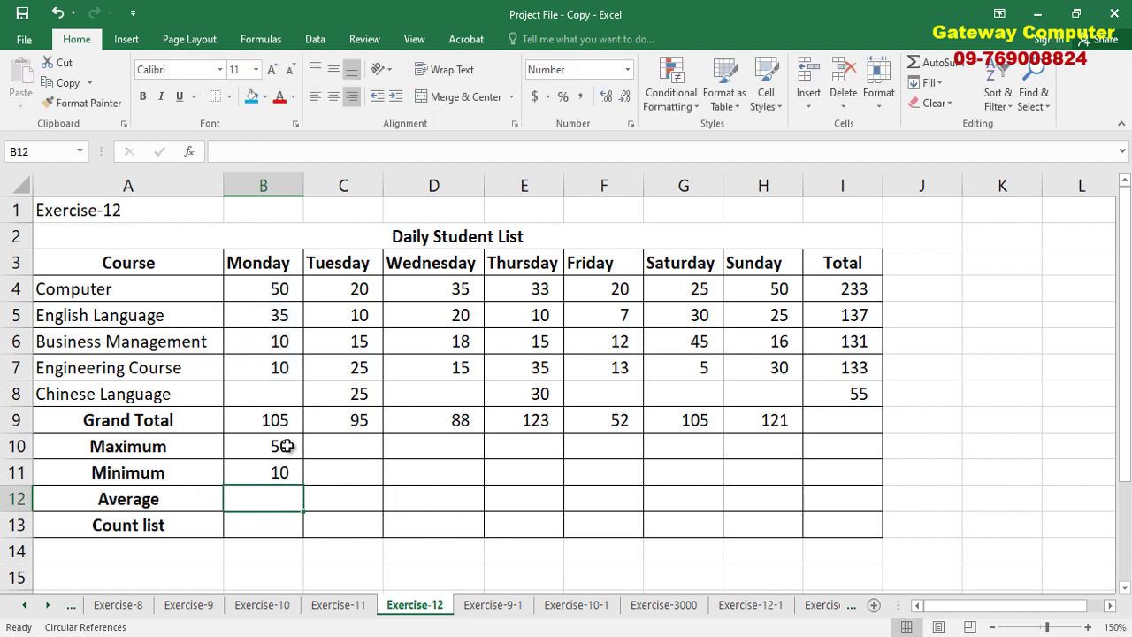
# Step: Calculate Monday's average in cell B12 with =AVERAGE(B4:B8)
pyautogui.click(283, 344)
pyautogui.click(283, 501)
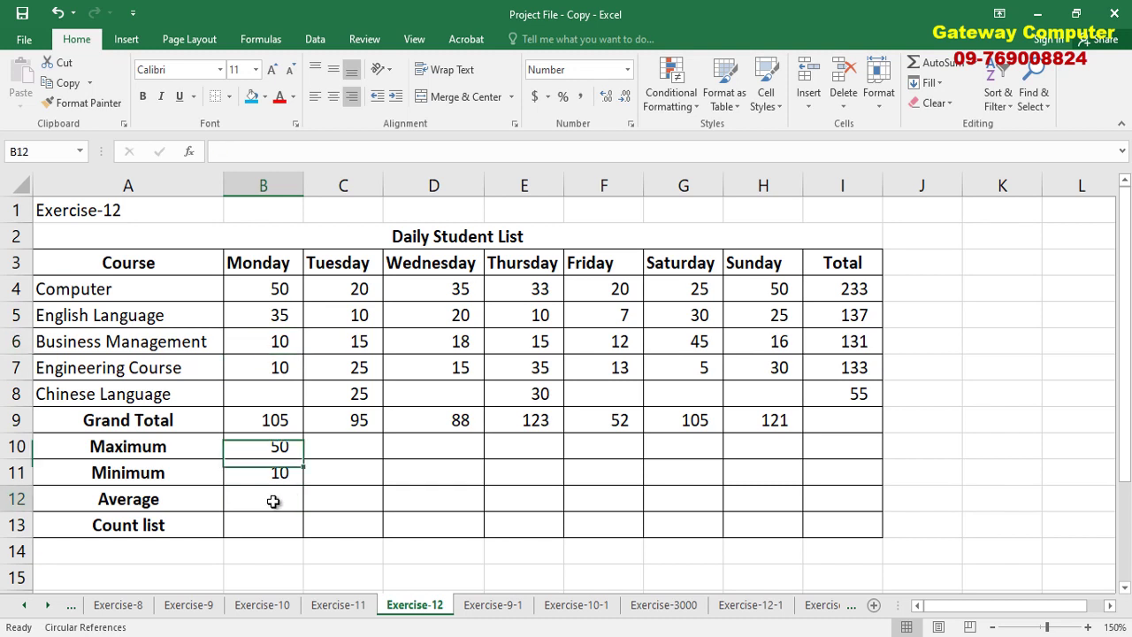
pyautogui.write('=average(')
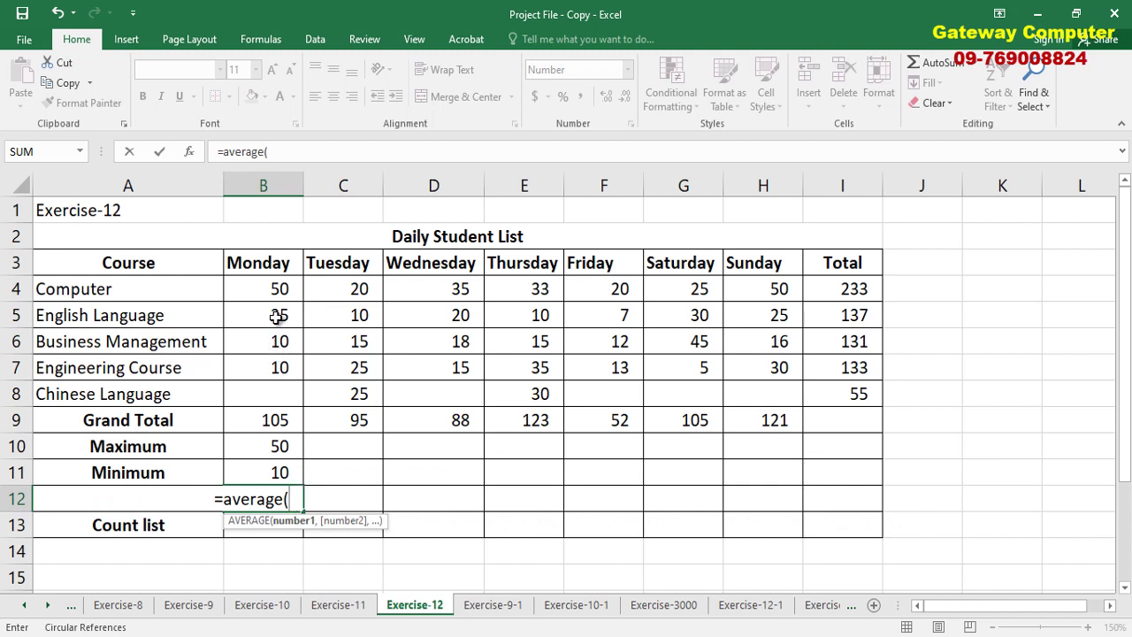
pyautogui.moveTo(277, 289); pyautogui.dragTo(266, 386)
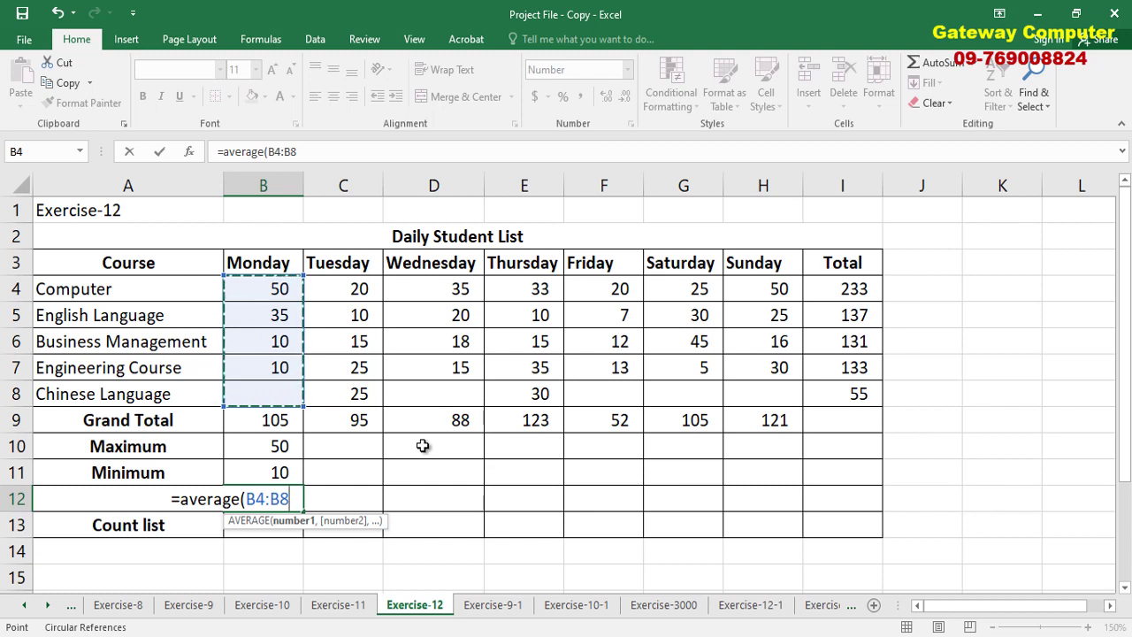
pyautogui.write(')')
pyautogui.press('Return')
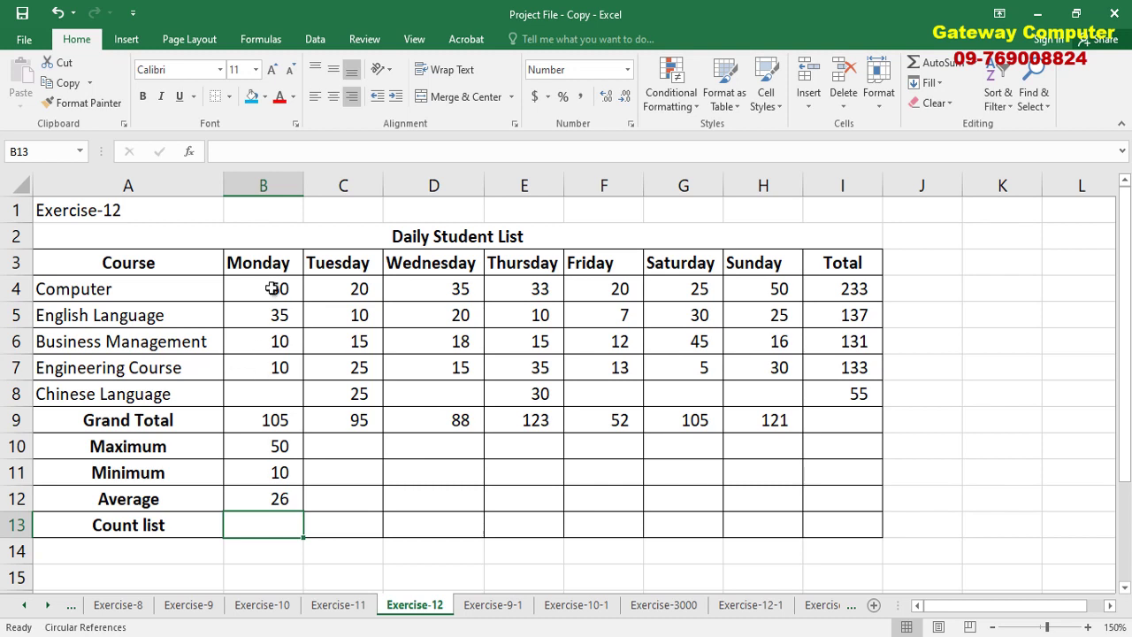
# Step: Count Monday's numeric entries in cell B13 with =COUNT(B4:B8)
pyautogui.moveTo(272, 288); pyautogui.dragTo(271, 390)
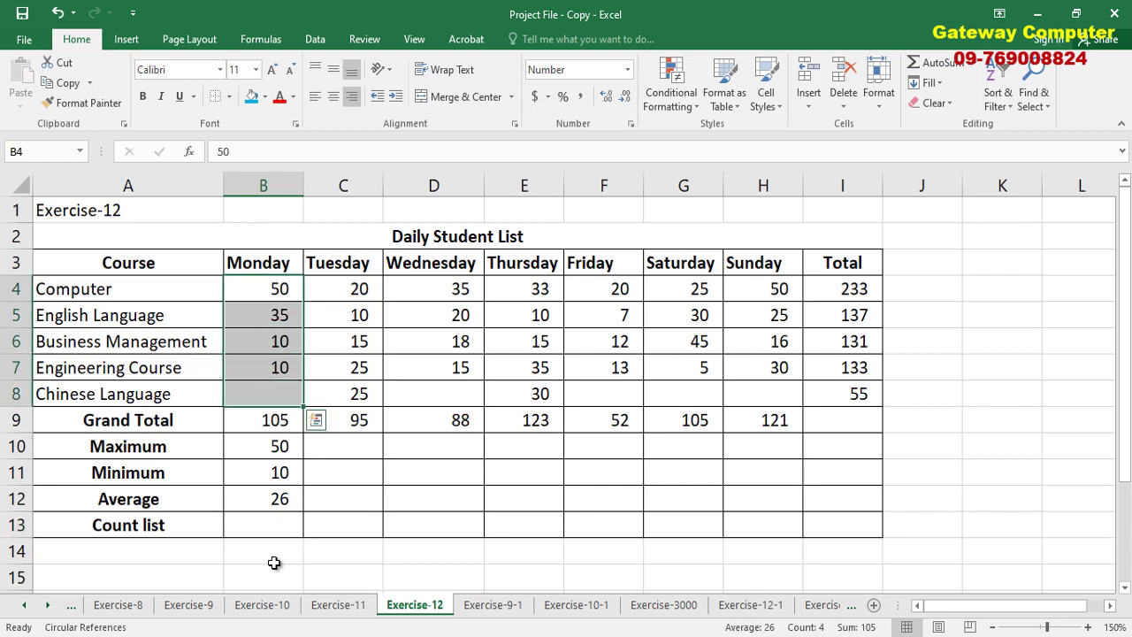
pyautogui.click(276, 529)
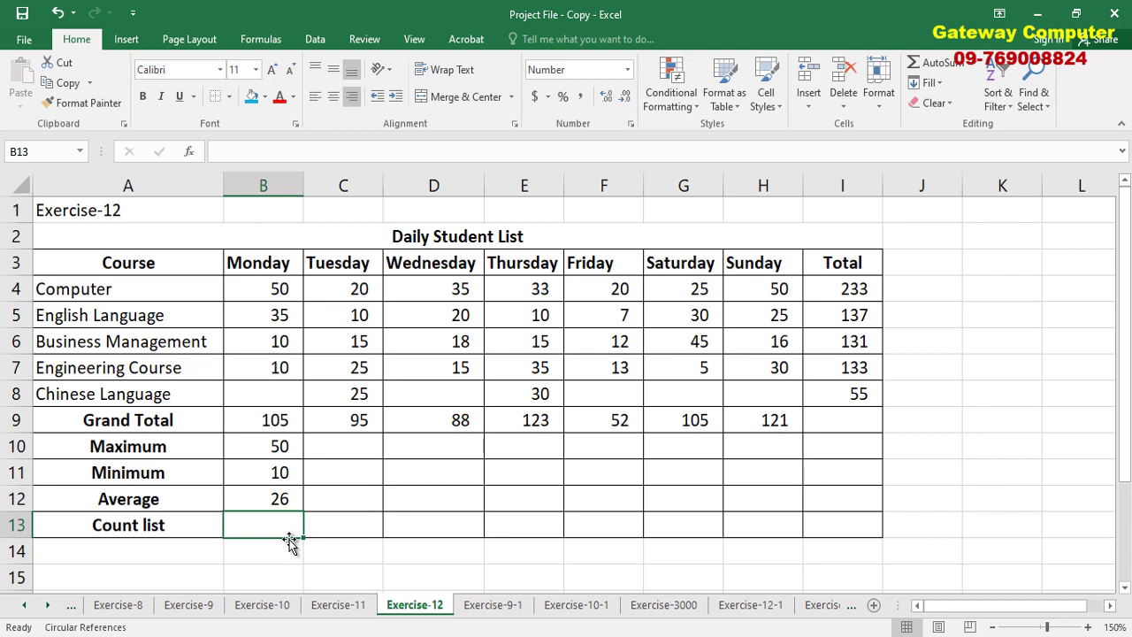
pyautogui.write('=coun')
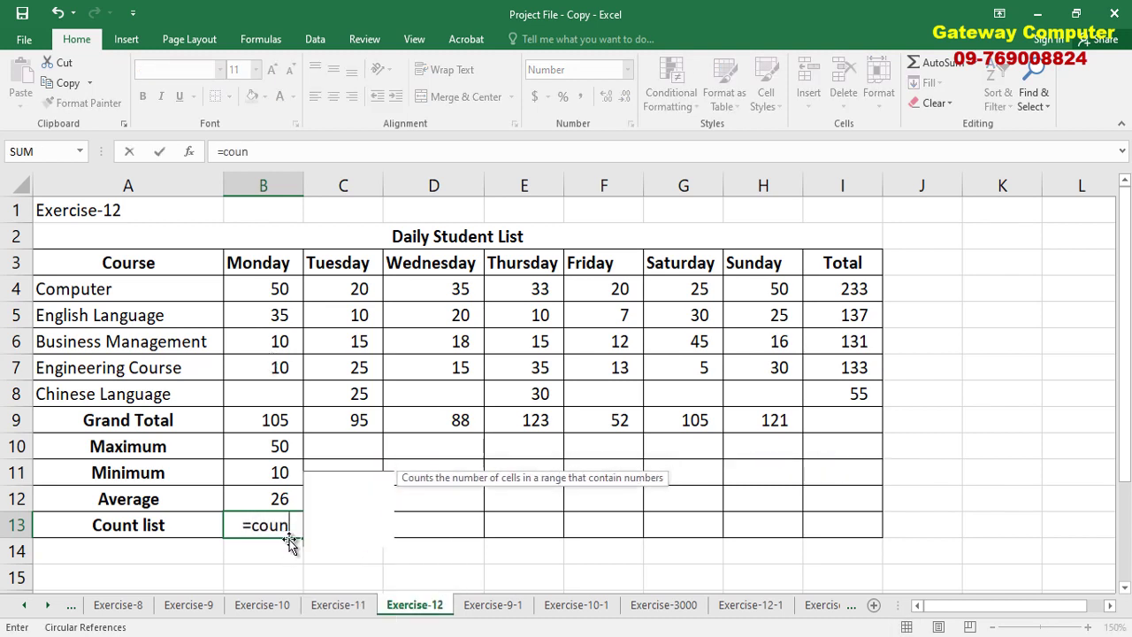
pyautogui.write('t(')
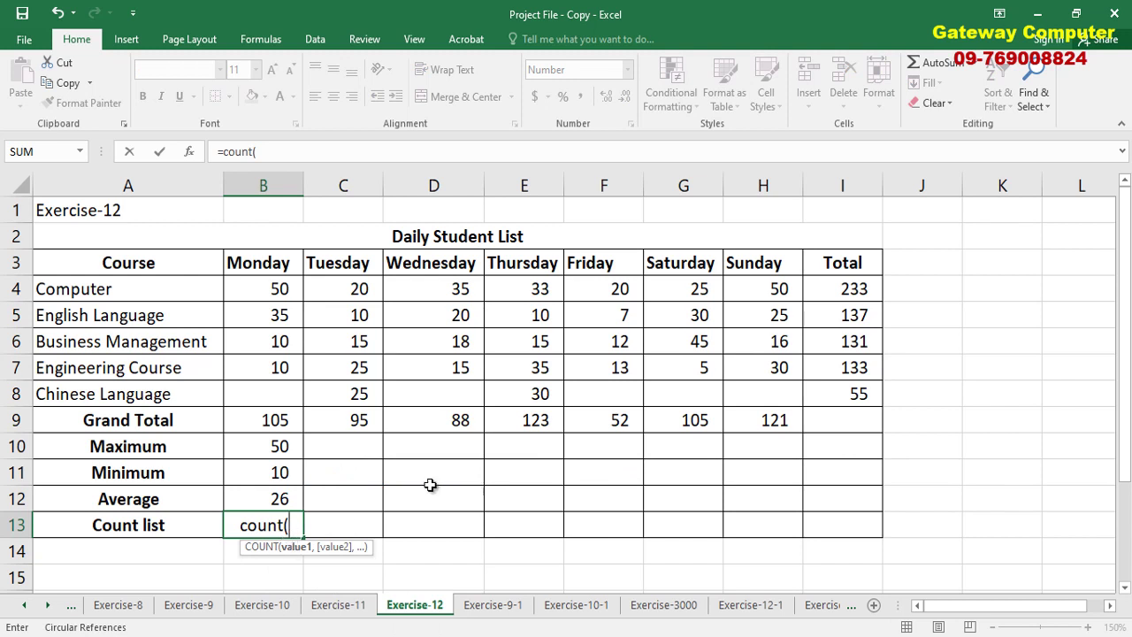
pyautogui.moveTo(273, 290); pyautogui.dragTo(265, 397)
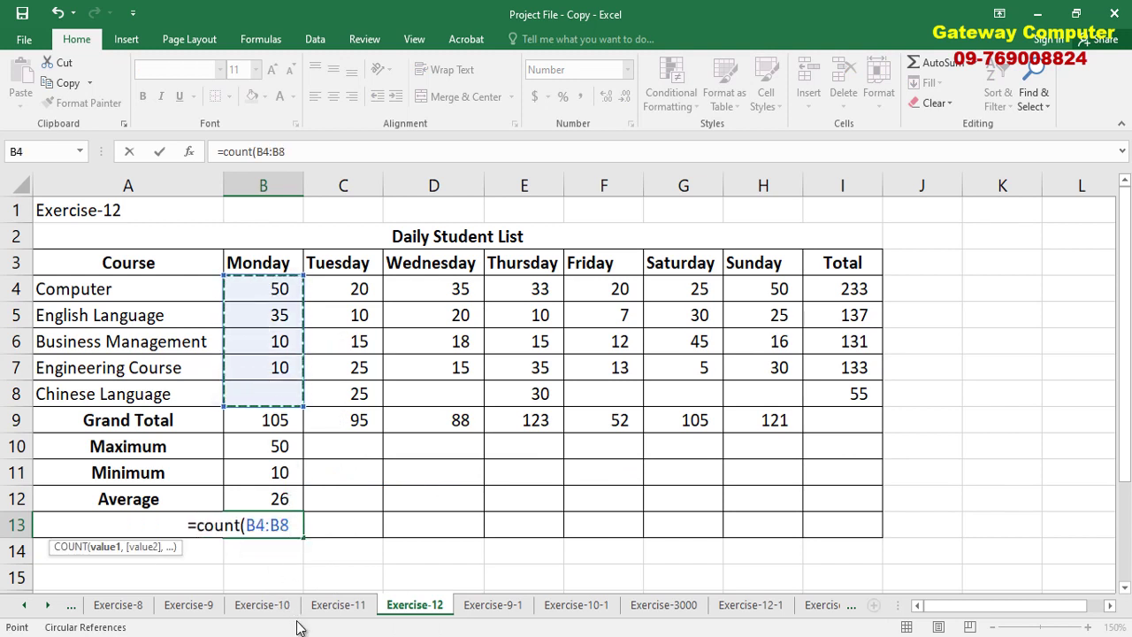
pyautogui.write(')')
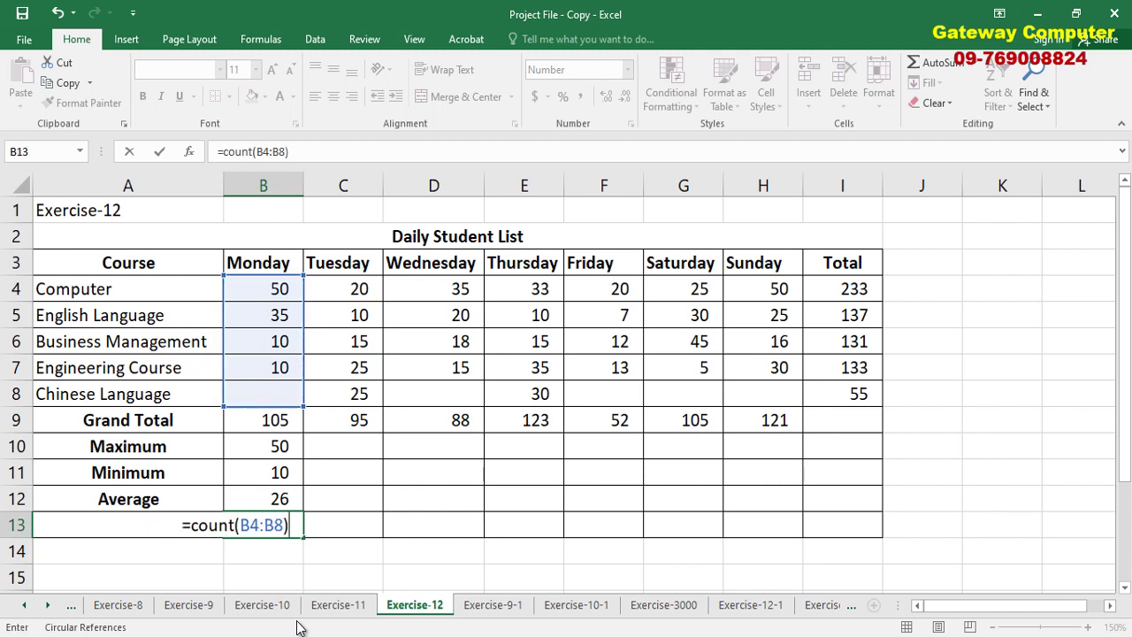
pyautogui.press('Return')
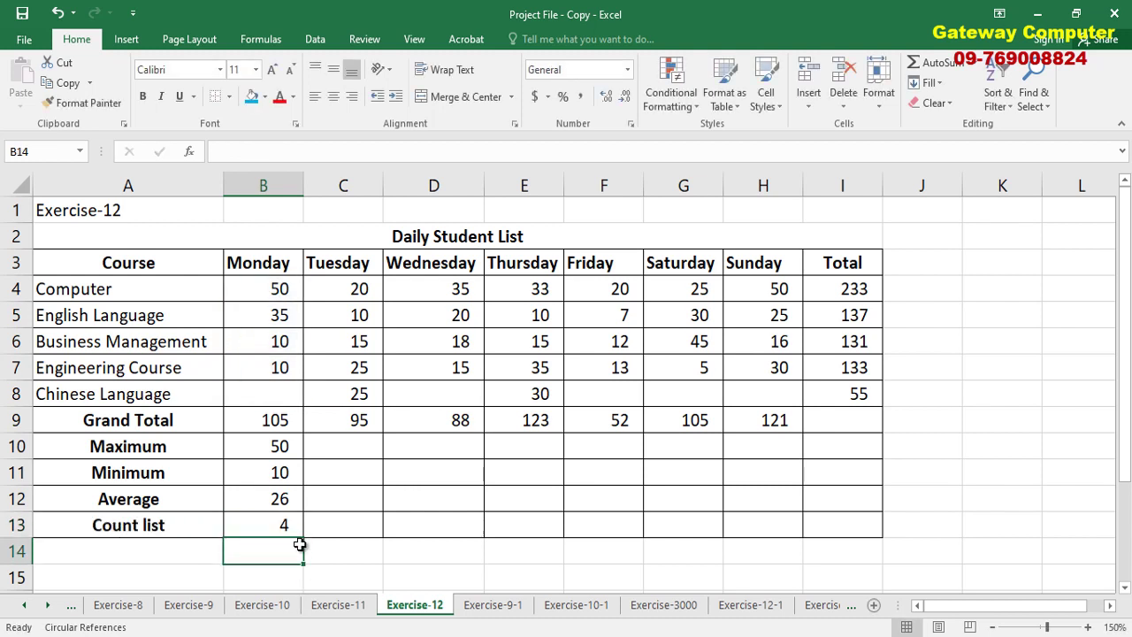
# Step: Check Monday's Count list result in B13 against the filled and empty course cells in B4:B8
pyautogui.click(277, 523)
pyautogui.click(278, 299)
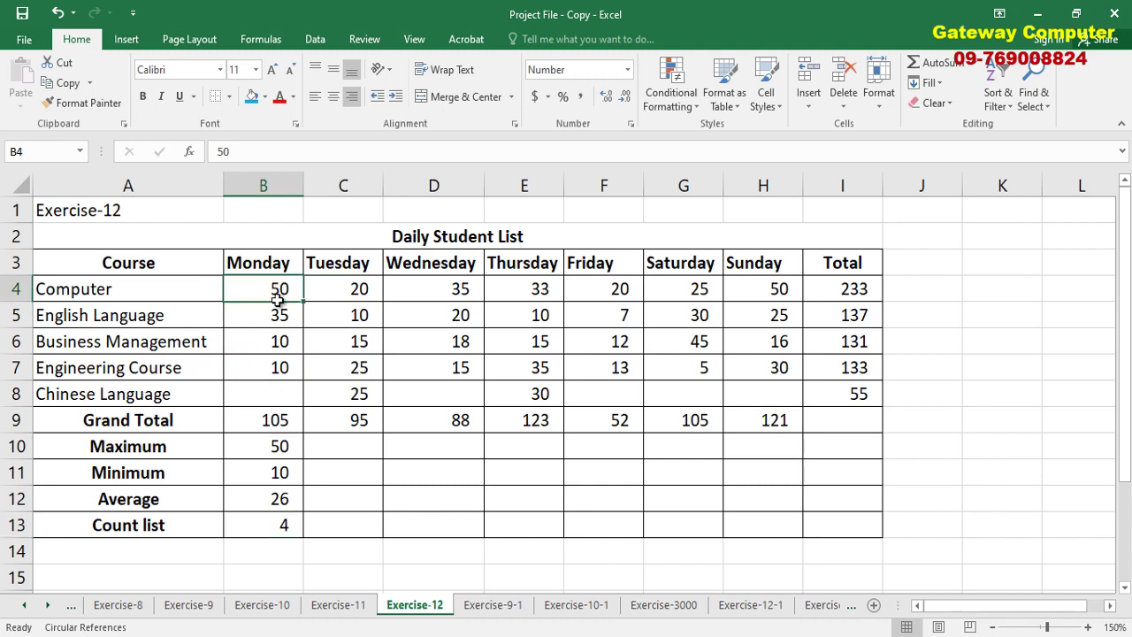
pyautogui.moveTo(278, 299); pyautogui.dragTo(267, 390)
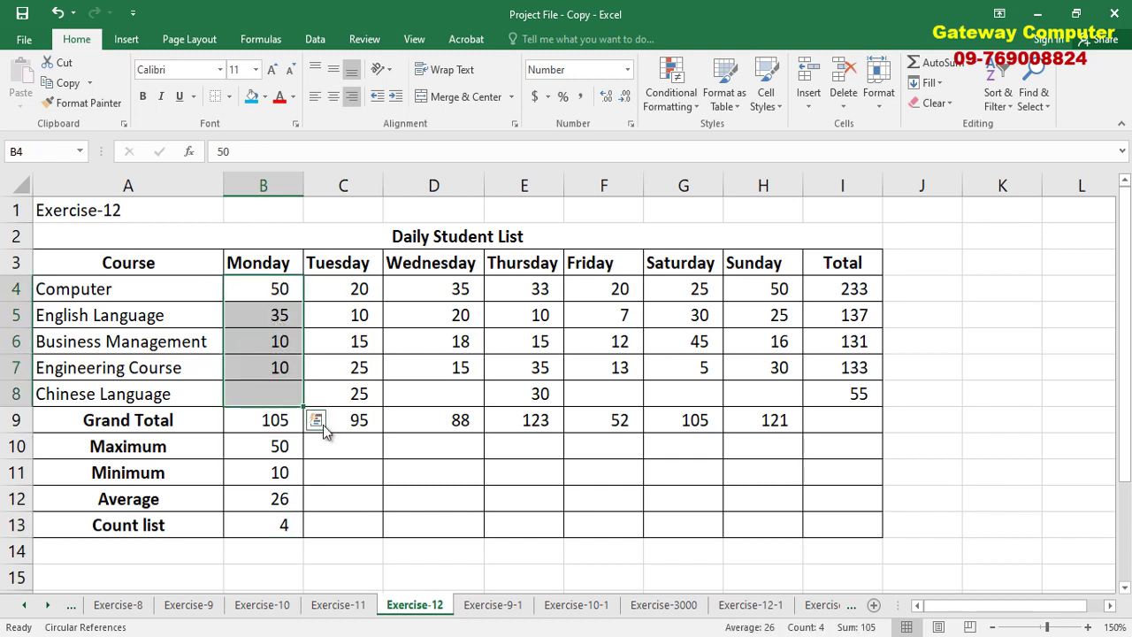
pyautogui.click(279, 400)
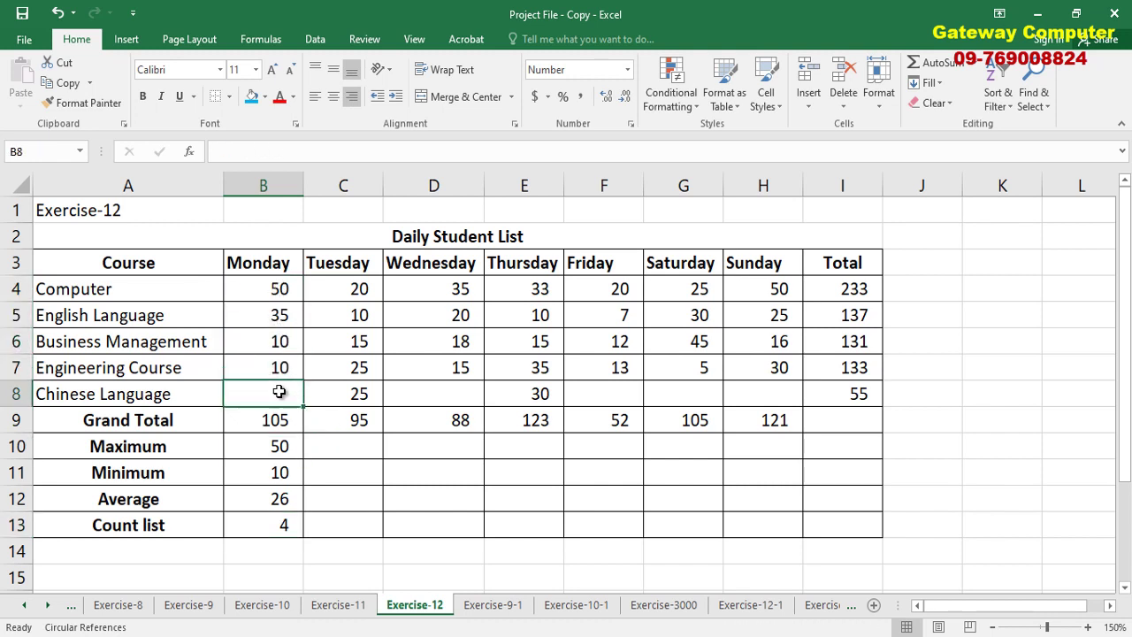
pyautogui.click(278, 364)
pyautogui.click(281, 341)
pyautogui.click(286, 316)
pyautogui.click(286, 293)
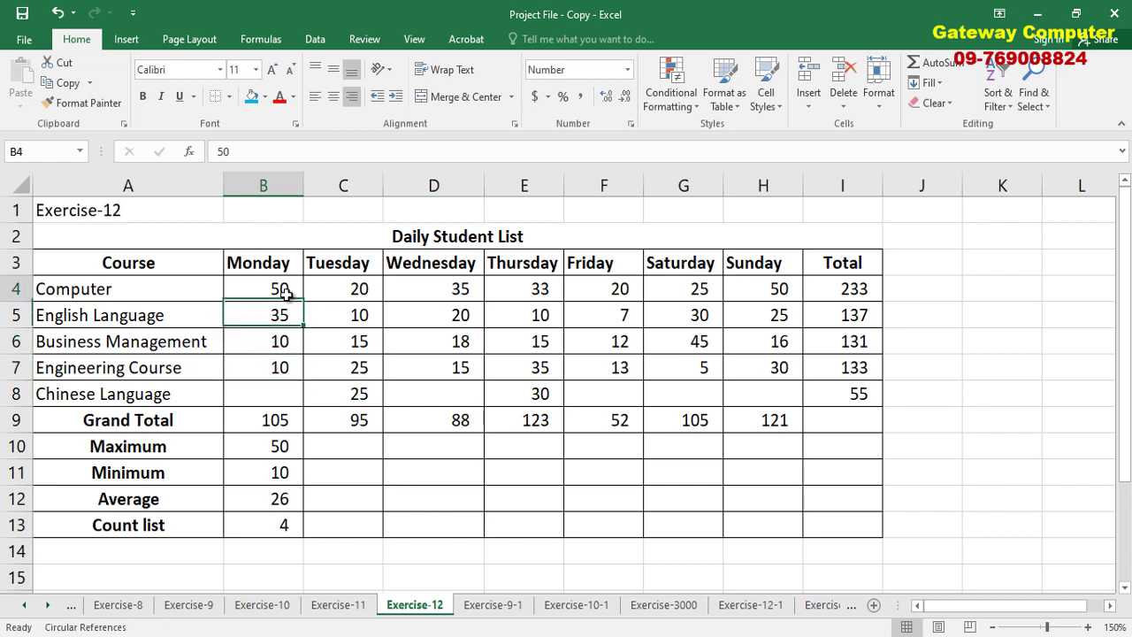
pyautogui.click(278, 316)
pyautogui.click(283, 340)
pyautogui.click(287, 368)
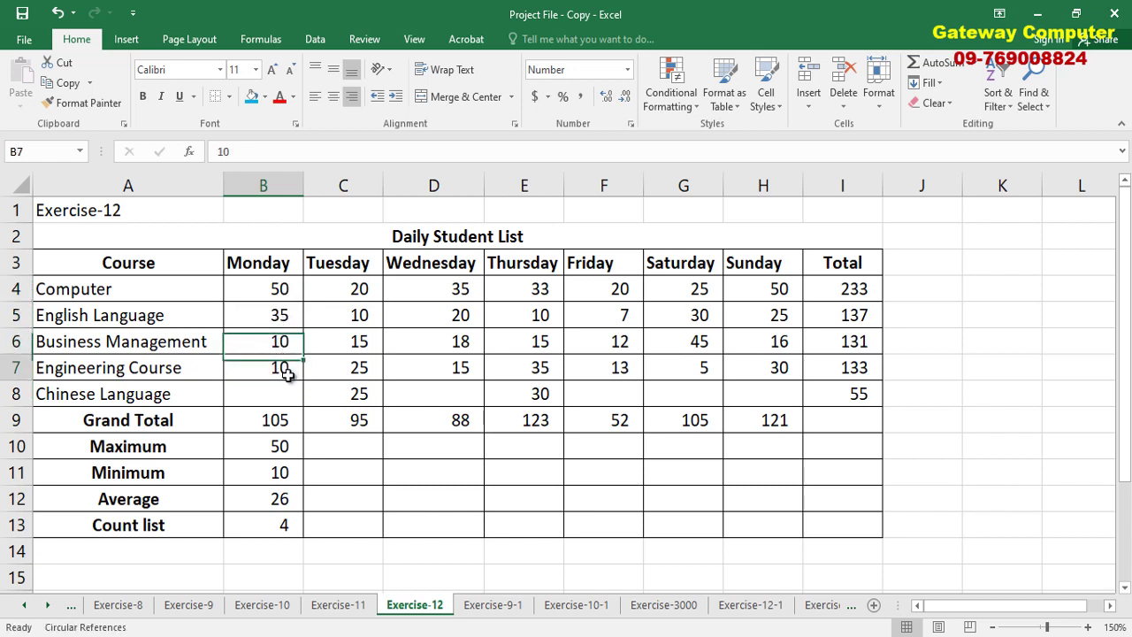
pyautogui.click(273, 522)
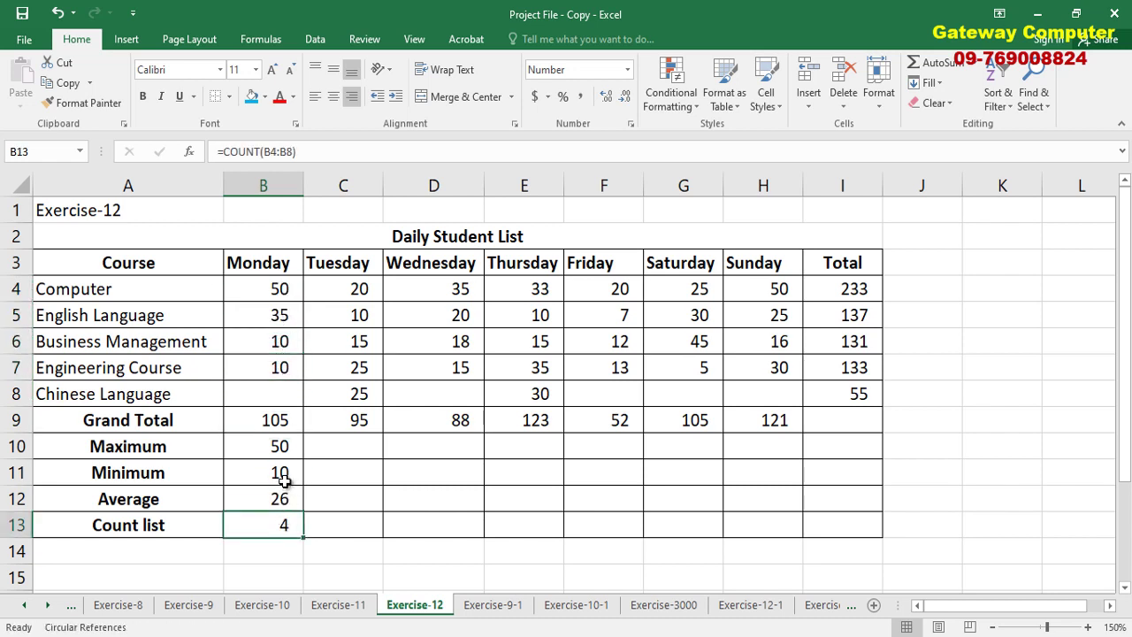
# Step: Fill Monday's formulas in B10:B13 across to Sunday in column H, and check the Count list results for Thursday and Wednesday
pyautogui.moveTo(281, 446); pyautogui.dragTo(808, 561)
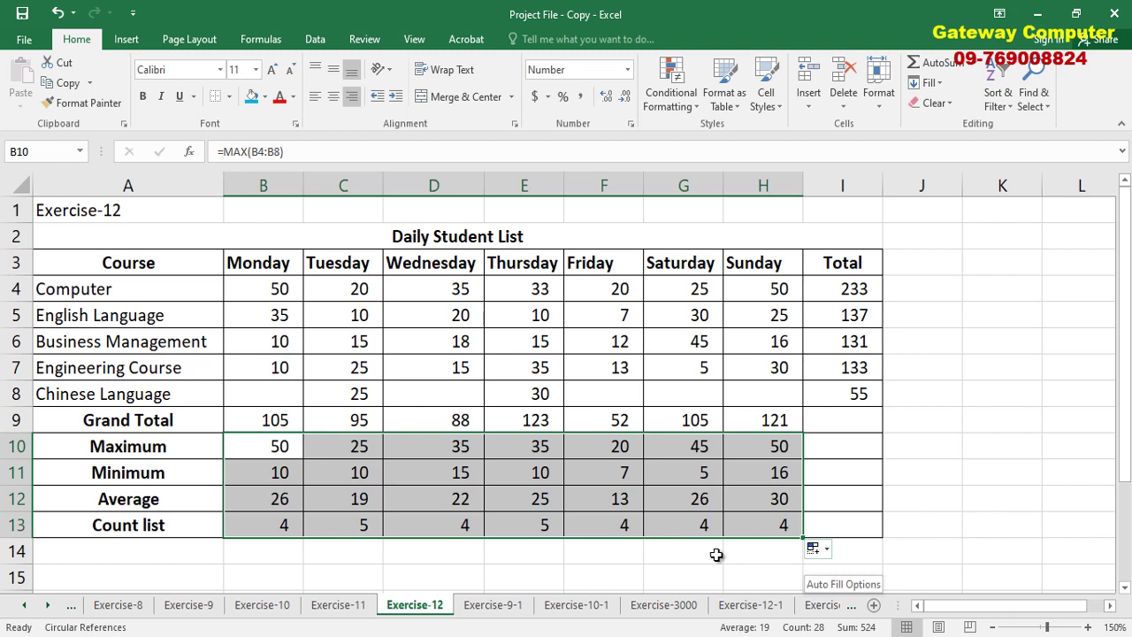
pyautogui.click(537, 299)
pyautogui.moveTo(537, 302); pyautogui.dragTo(525, 395)
pyautogui.click(543, 525)
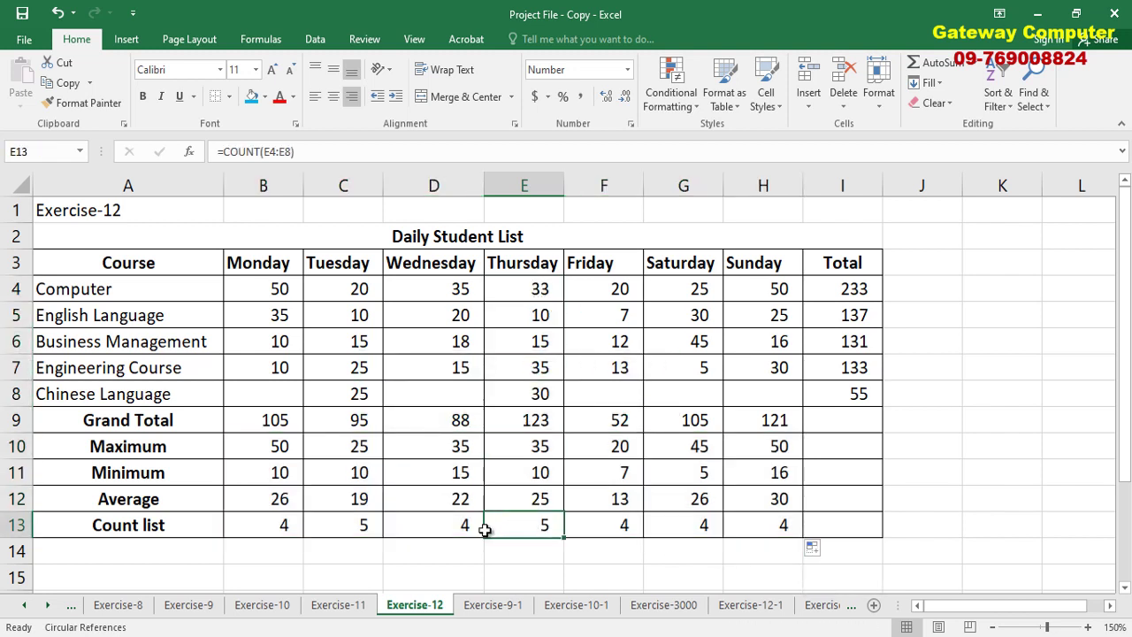
pyautogui.click(447, 391)
pyautogui.click(454, 525)
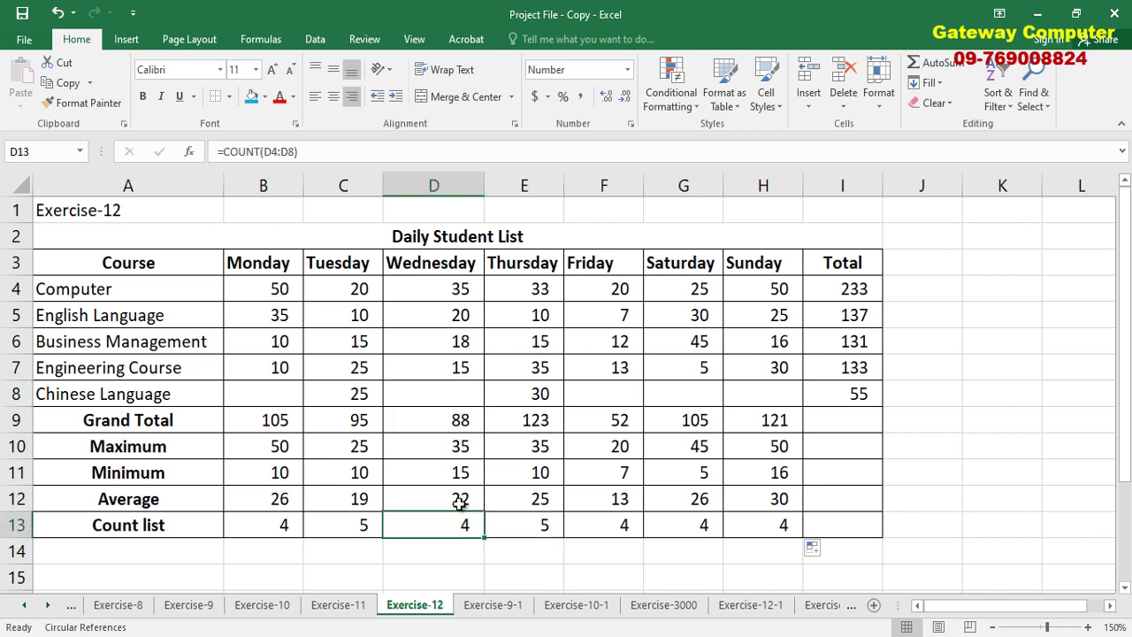
# Step: Switch to the Exercise-11 sheet to view its conditional formatting table
pyautogui.click(348, 609)
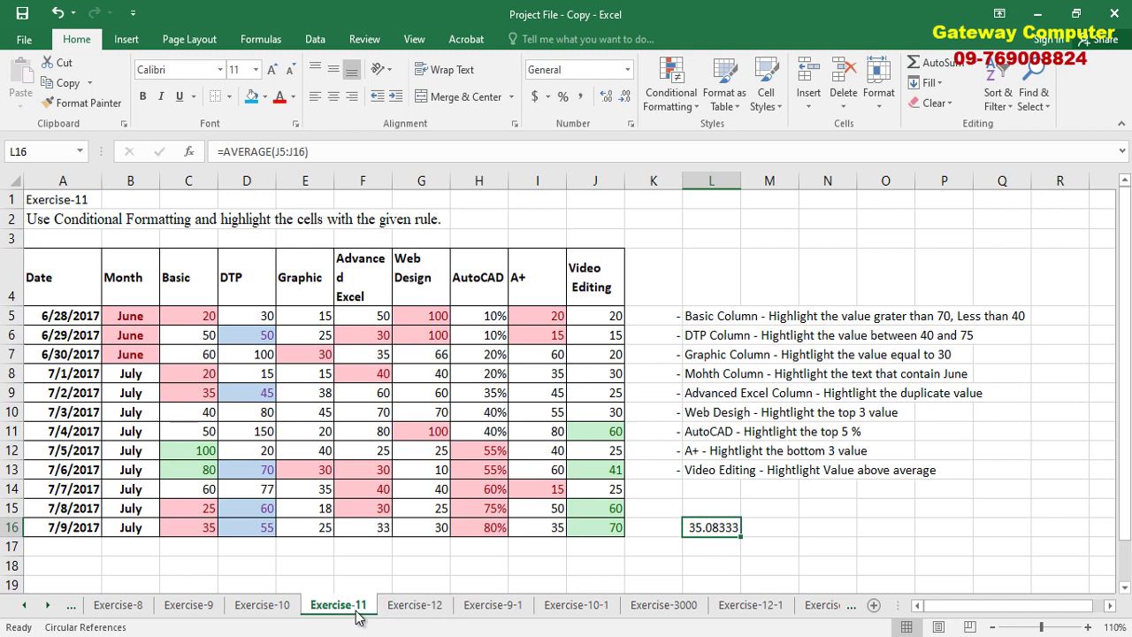
pyautogui.click(439, 566)
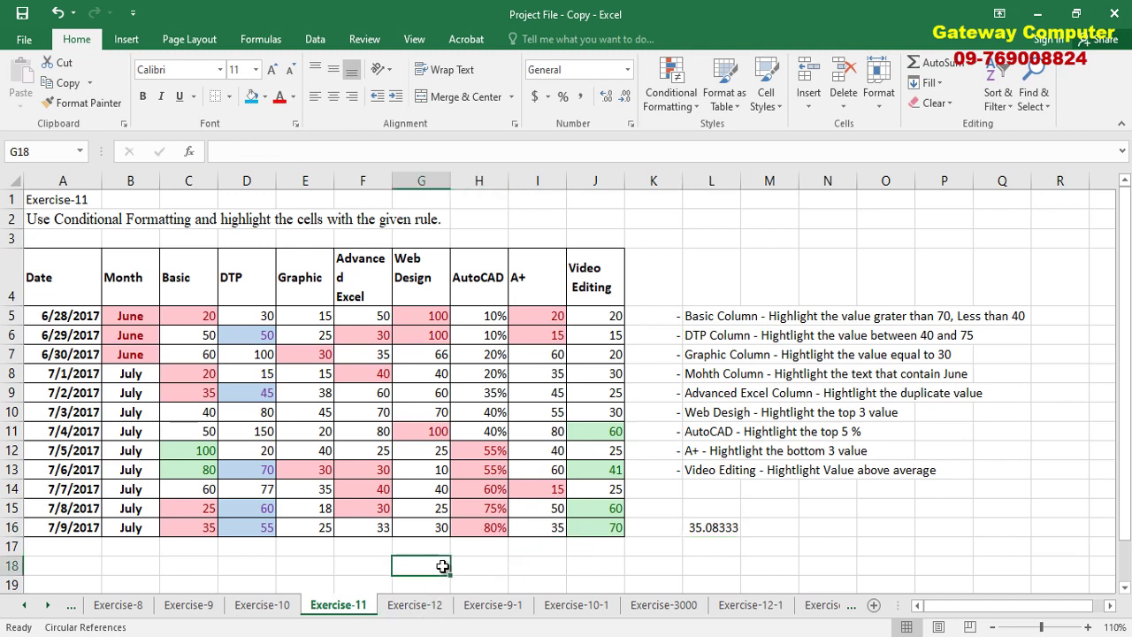